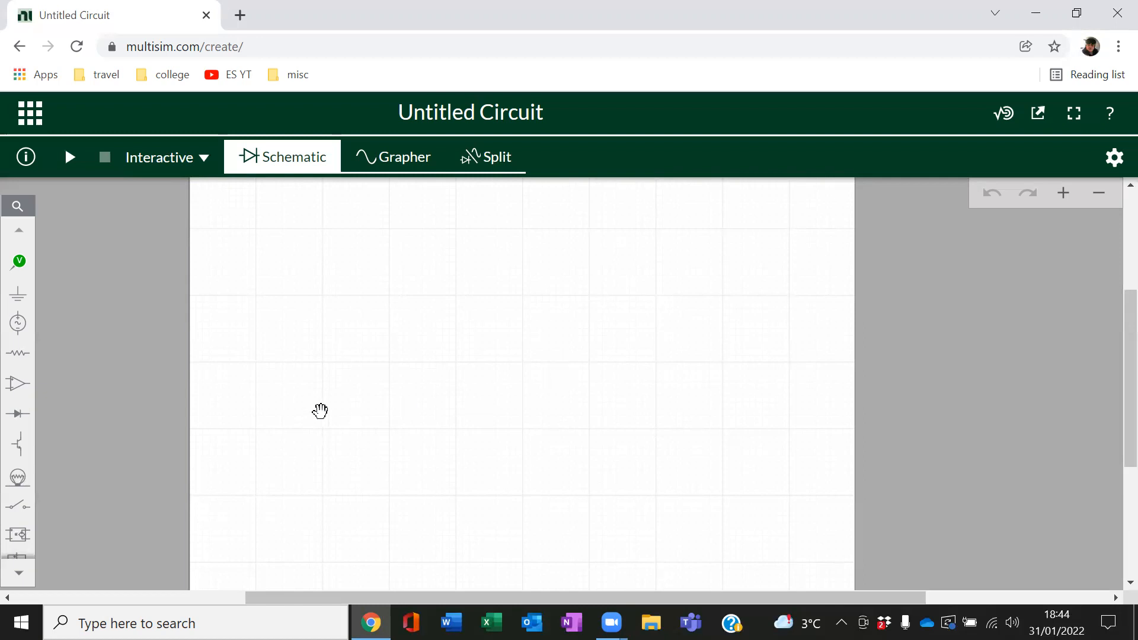
# - Place a lamp on the right side of the sheet and rotate it so its terminals stand vertically
pyautogui.click(18, 477)
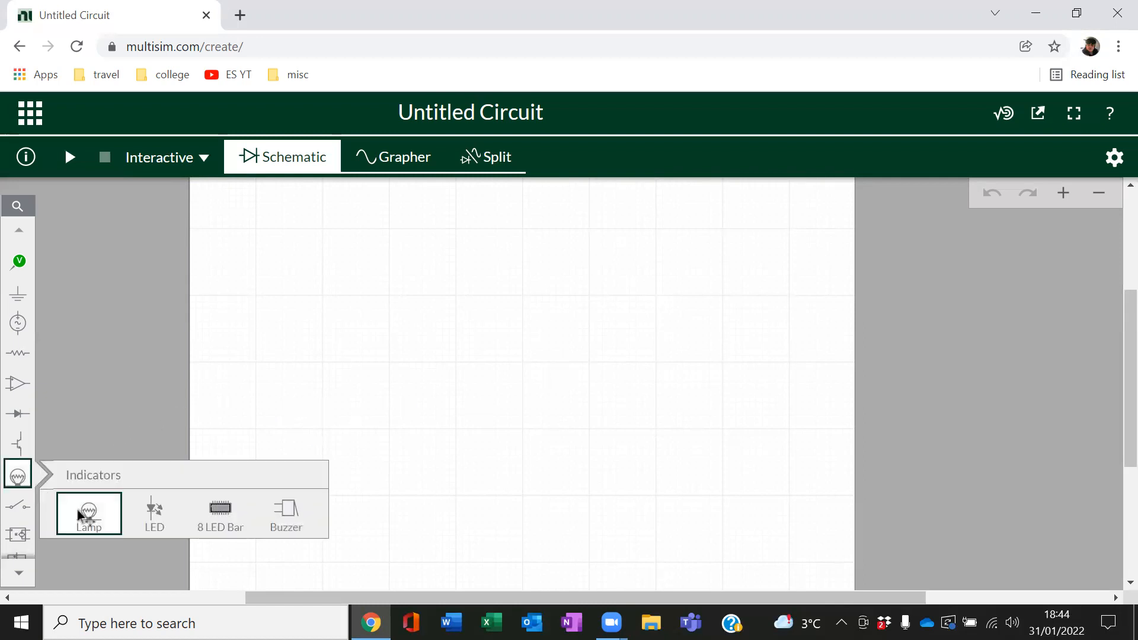
pyautogui.click(94, 509)
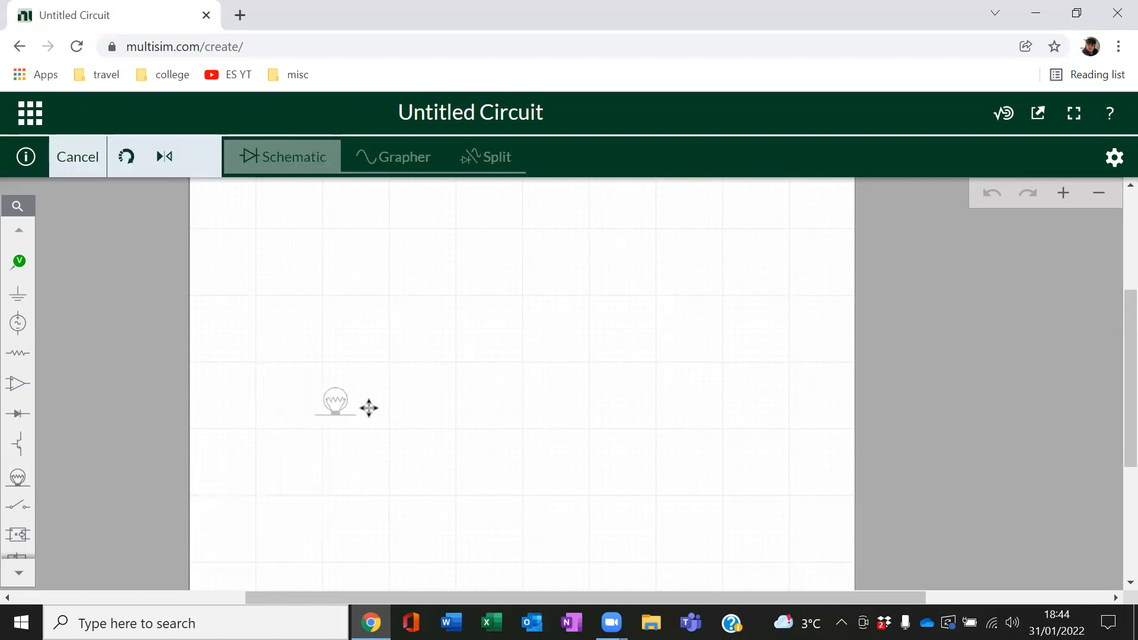
pyautogui.click(736, 289)
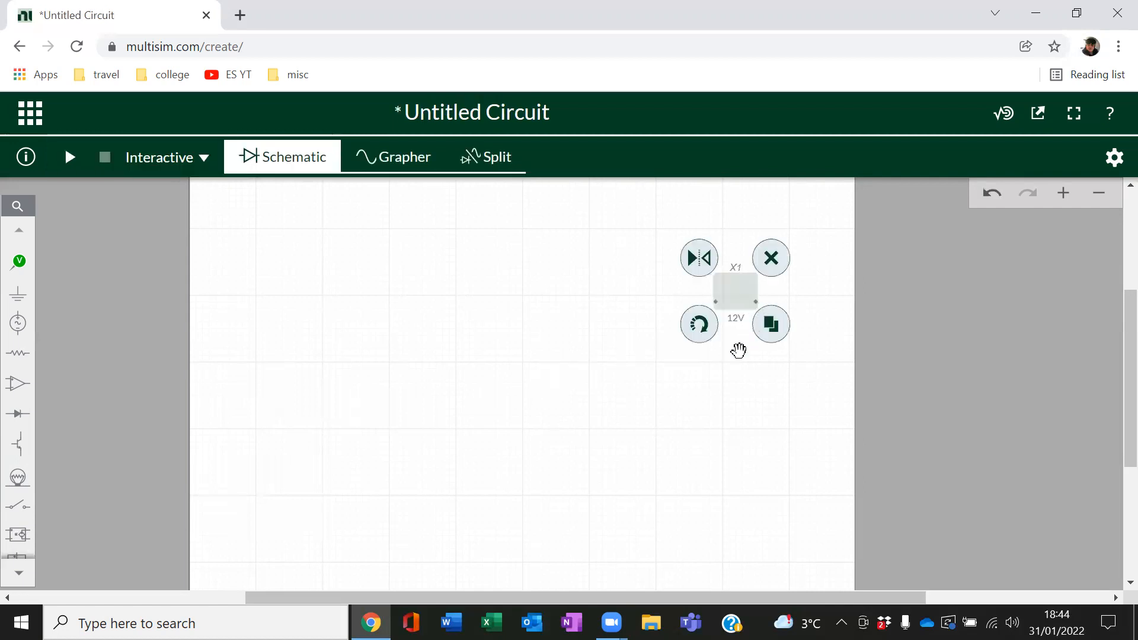
pyautogui.click(699, 324)
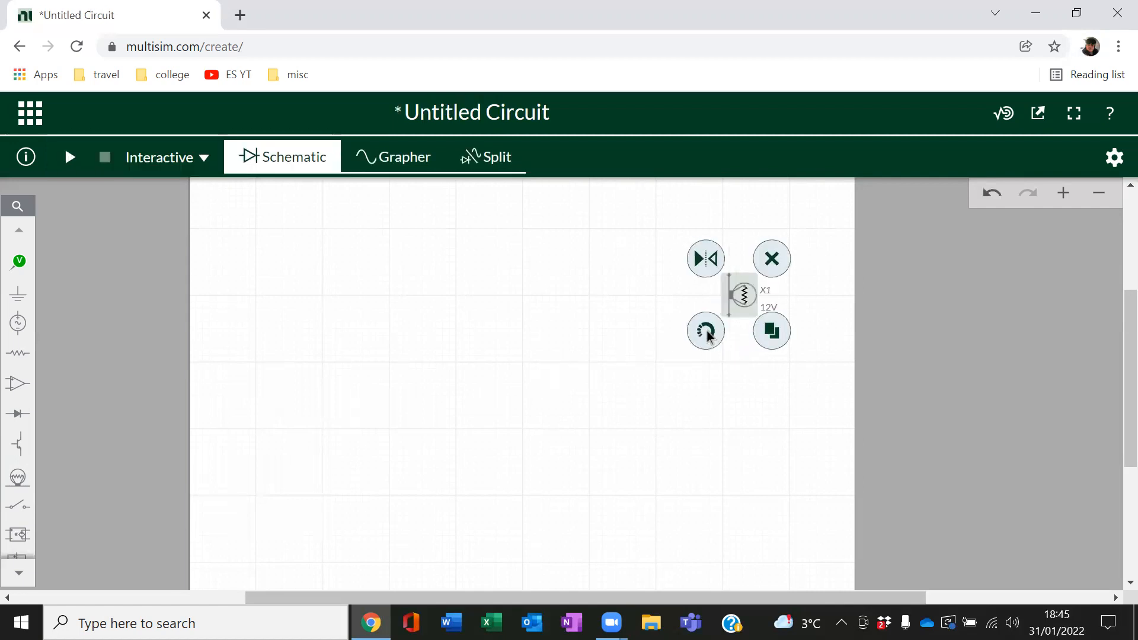
pyautogui.click(655, 430)
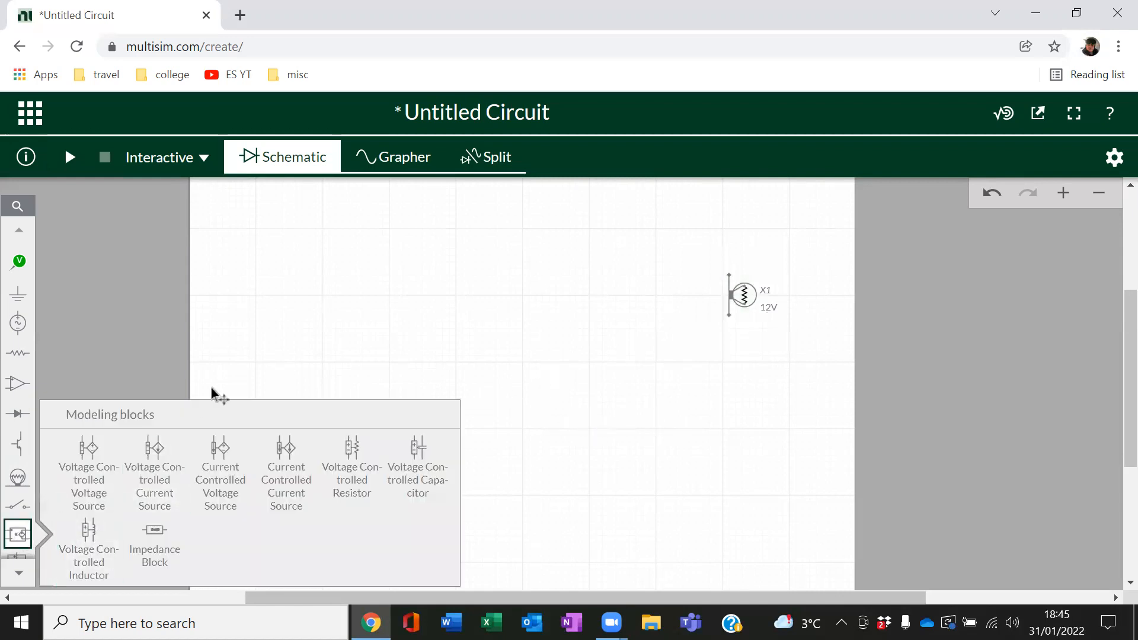
pyautogui.moveTo(740, 298); pyautogui.dragTo(754, 373)
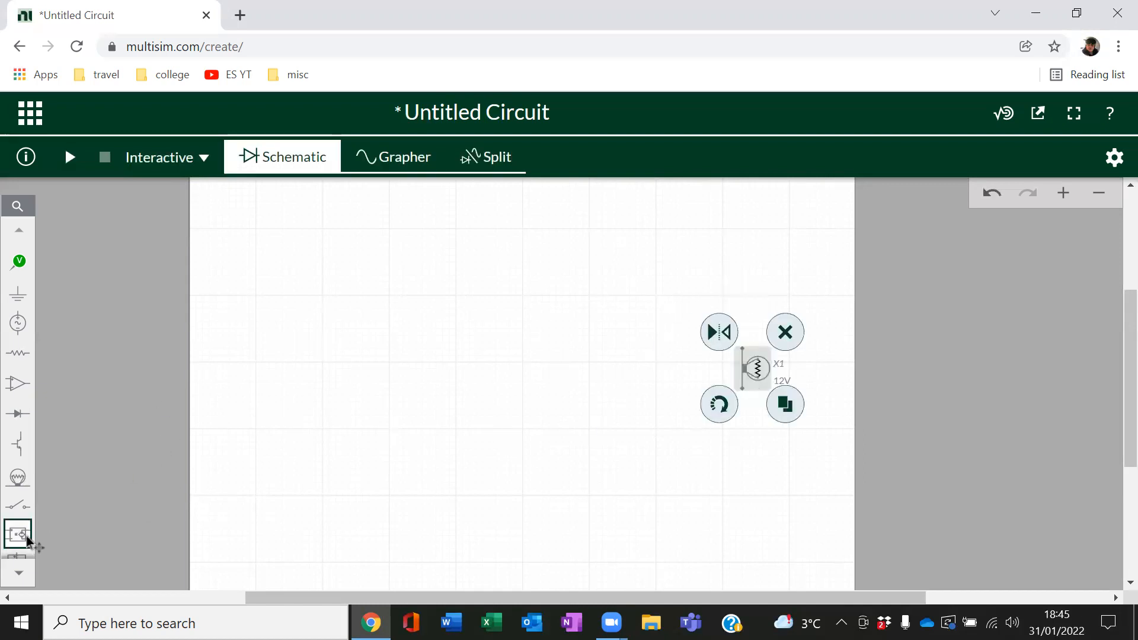
# - Place a buzzer below the lamp, then space the two apart by moving the lamp up and the buzzer left
pyautogui.moveTo(21, 483)
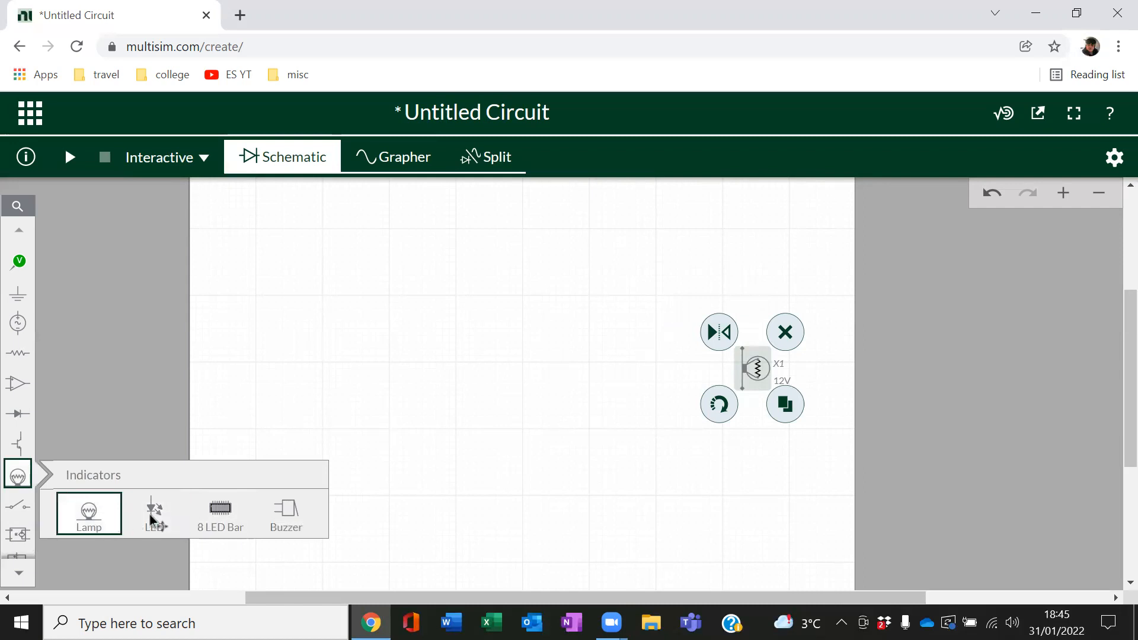
pyautogui.moveTo(293, 517); pyautogui.dragTo(752, 483)
pyautogui.moveTo(753, 366); pyautogui.dragTo(766, 303)
pyautogui.moveTo(756, 473); pyautogui.dragTo(691, 470)
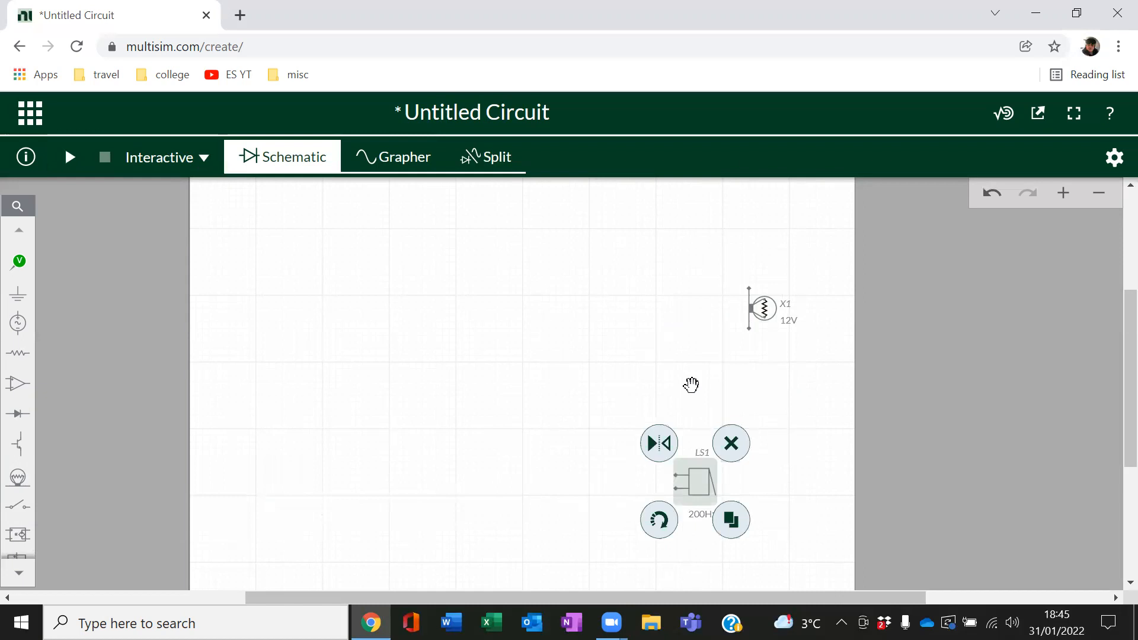
# - Turn on the display of all symbol pin names for the lamp and view its model, symbol and details properties
pyautogui.click(769, 309)
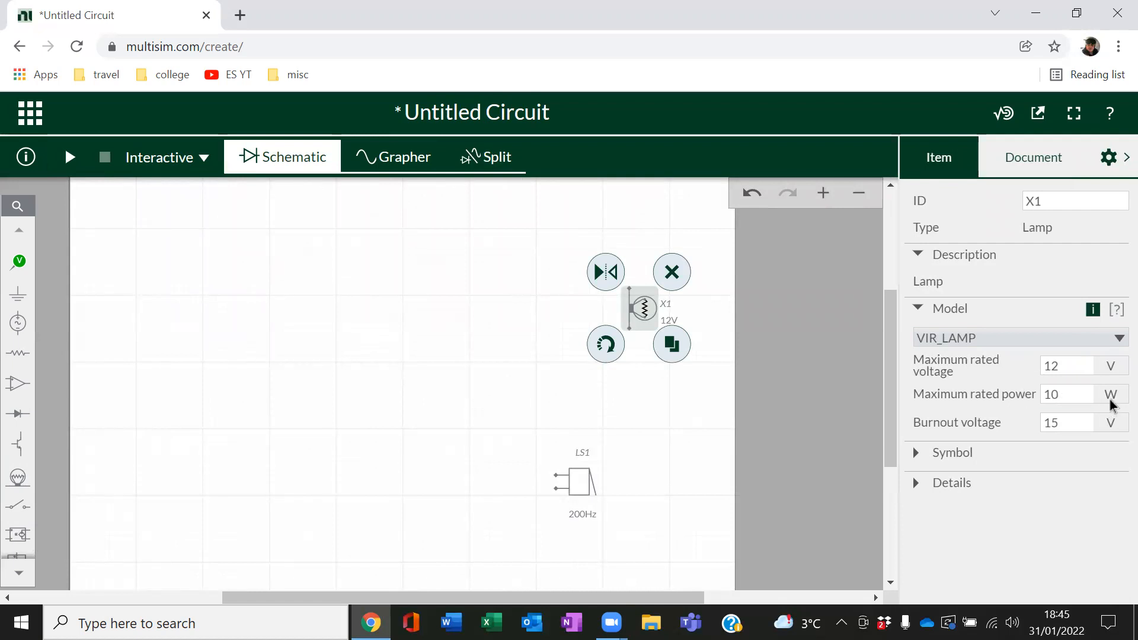
pyautogui.click(1057, 422)
pyautogui.click(915, 454)
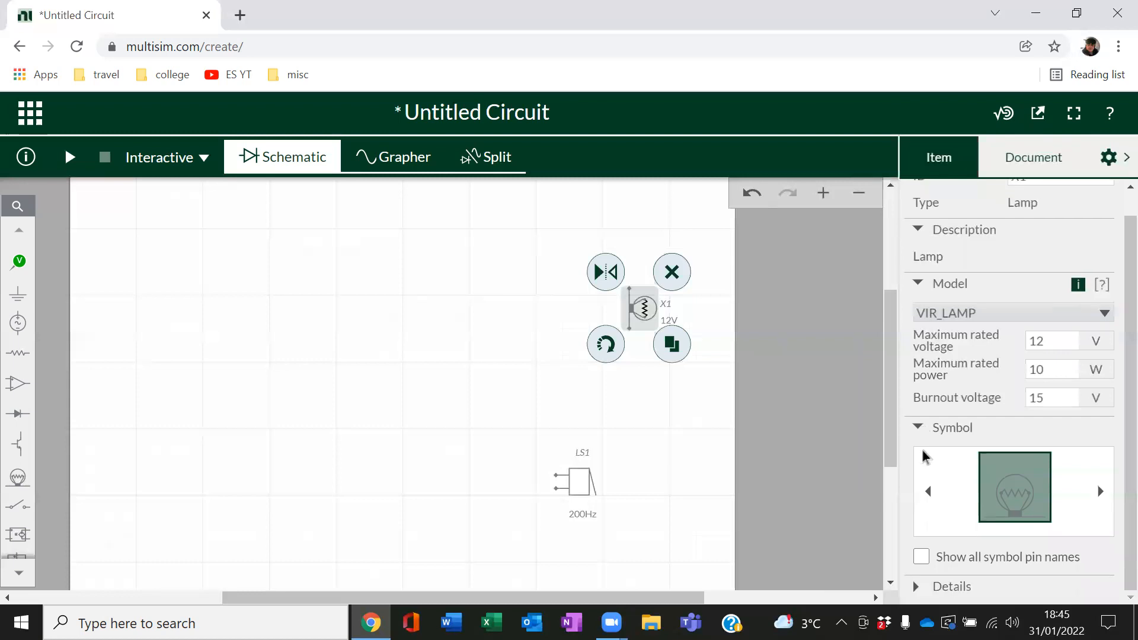
pyautogui.click(922, 556)
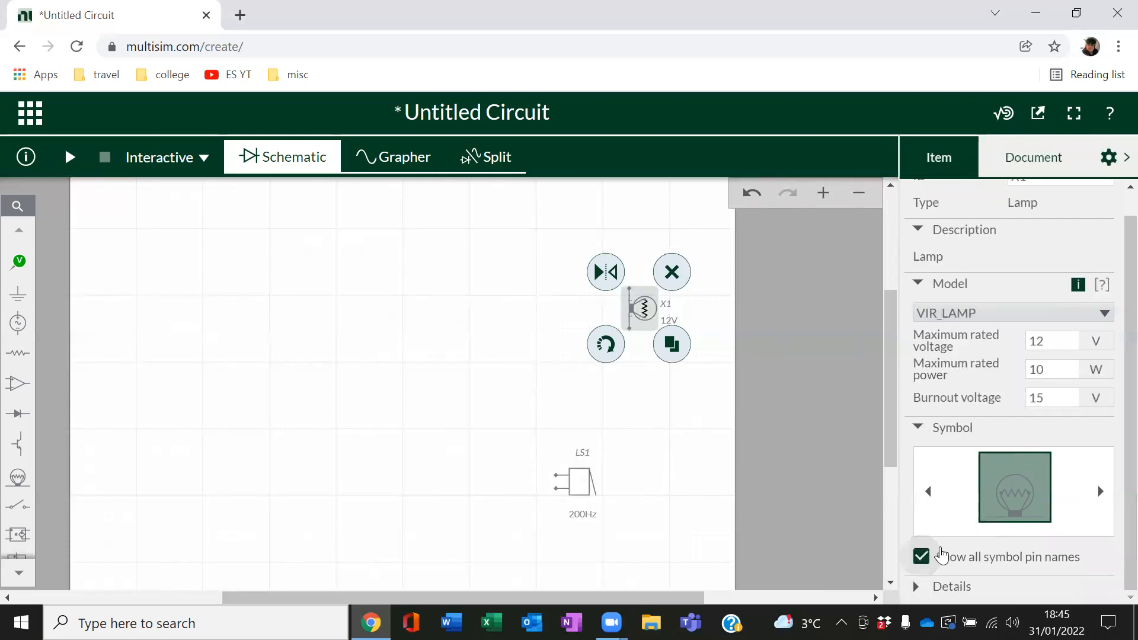
pyautogui.click(916, 588)
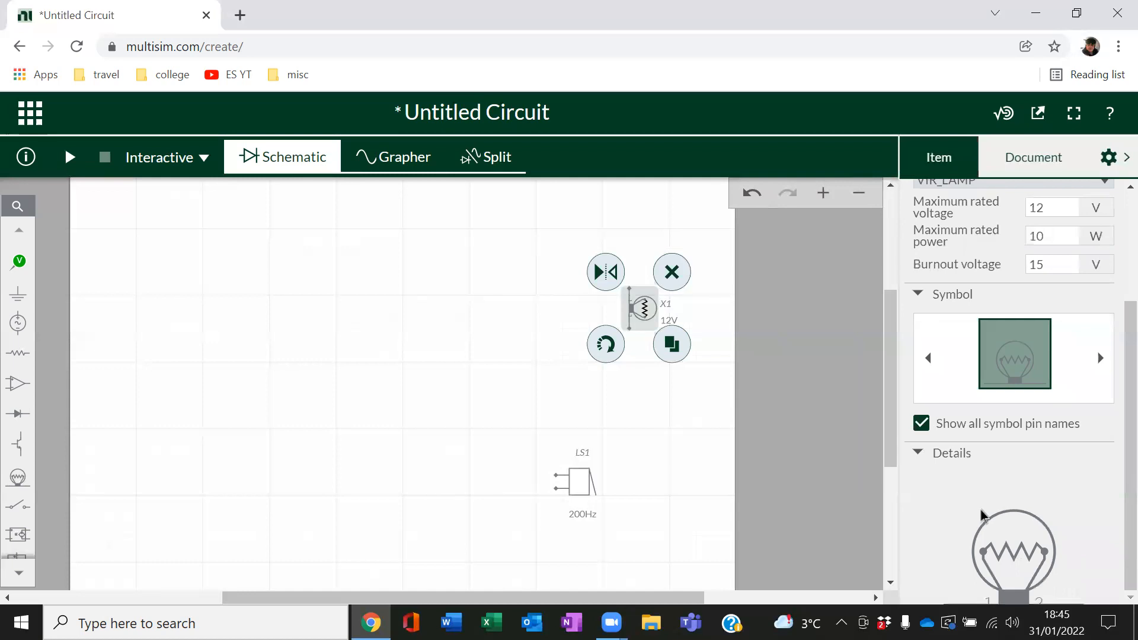
pyautogui.scroll(3, 999, 550)
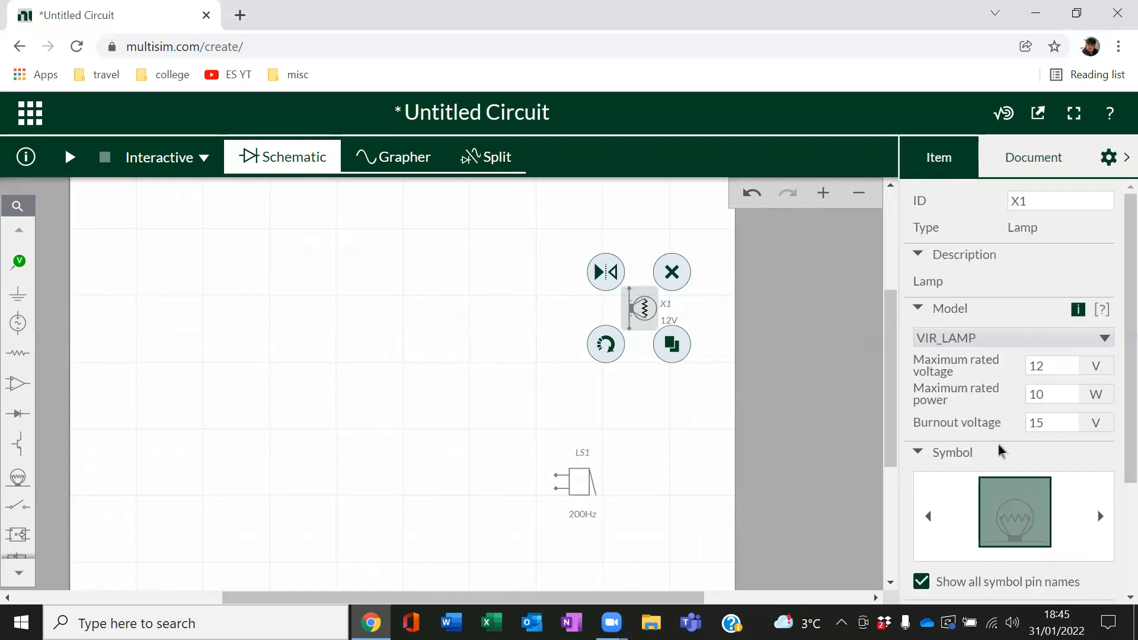
pyautogui.click(918, 255)
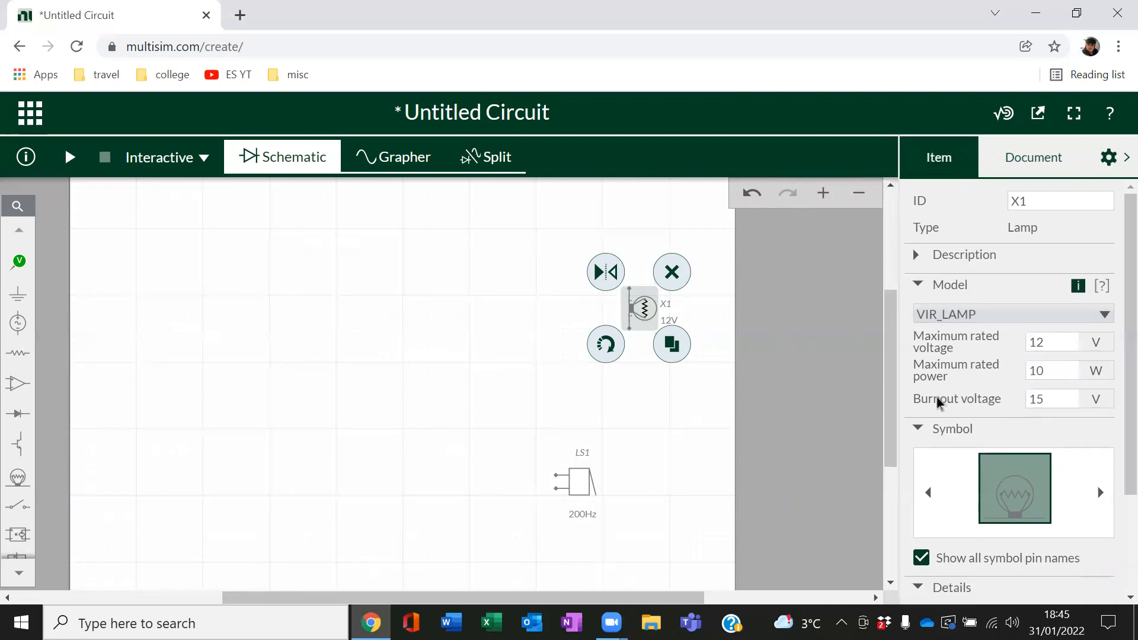
# - Check the buzzer's model parameters and place an AC voltage source on the sheet to the left of the buzzer
pyautogui.click(579, 483)
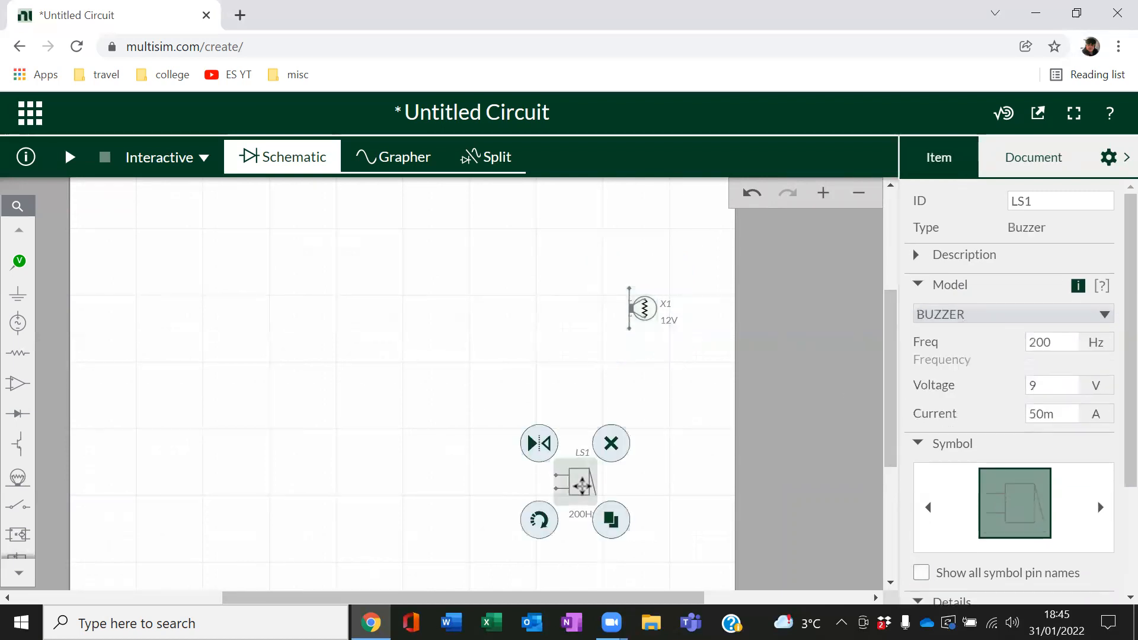
pyautogui.click(1032, 339)
pyautogui.click(17, 323)
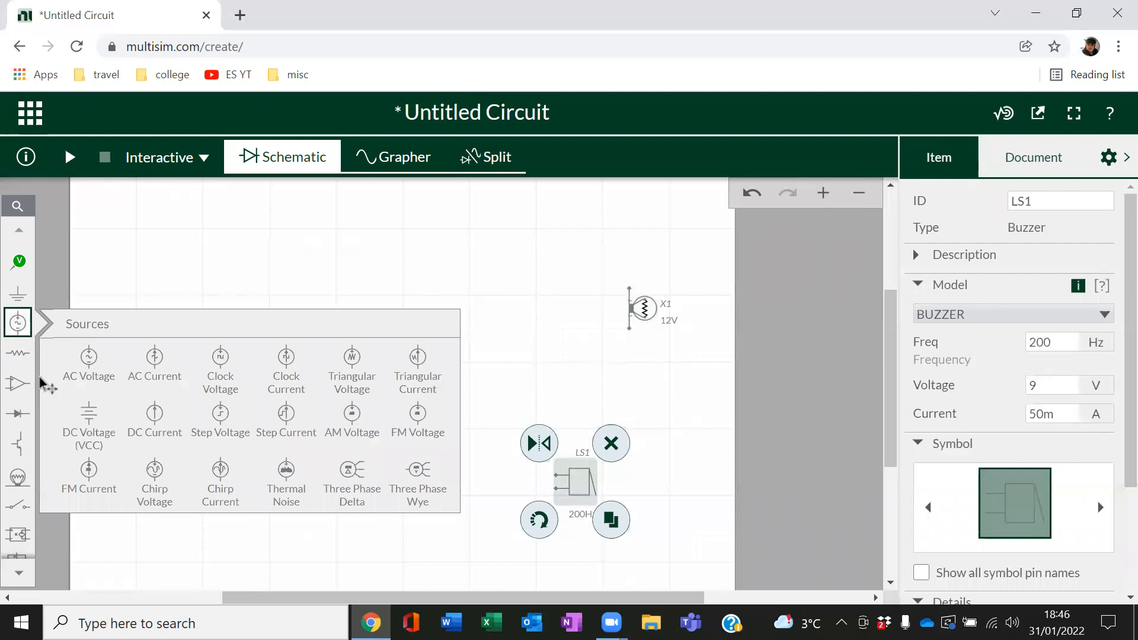
pyautogui.click(88, 361)
pyautogui.click(182, 471)
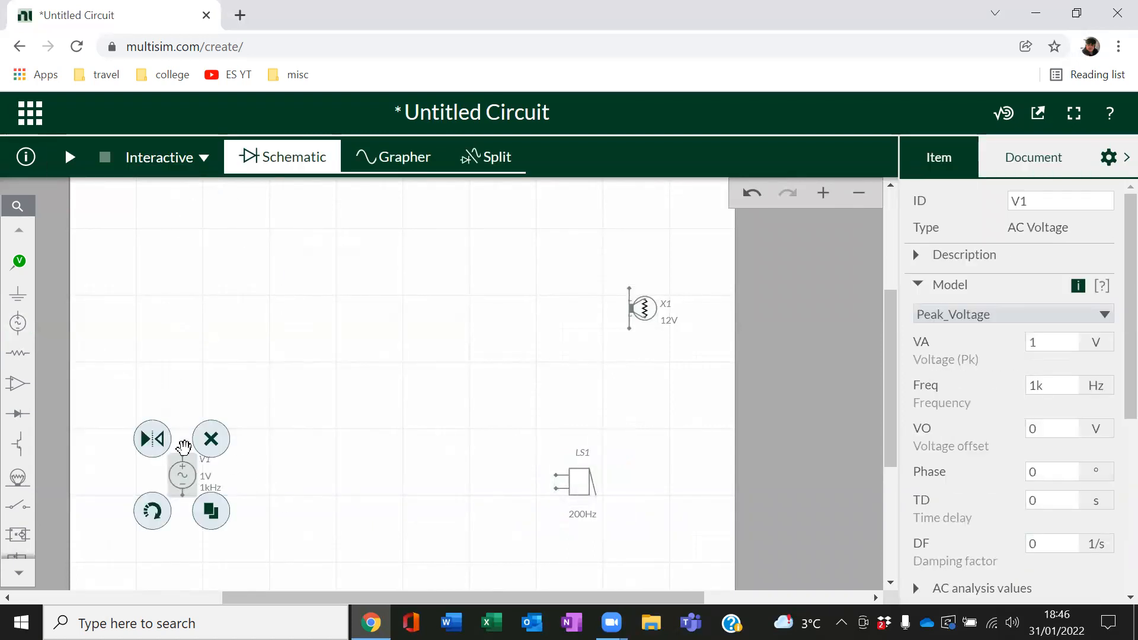
pyautogui.click(273, 427)
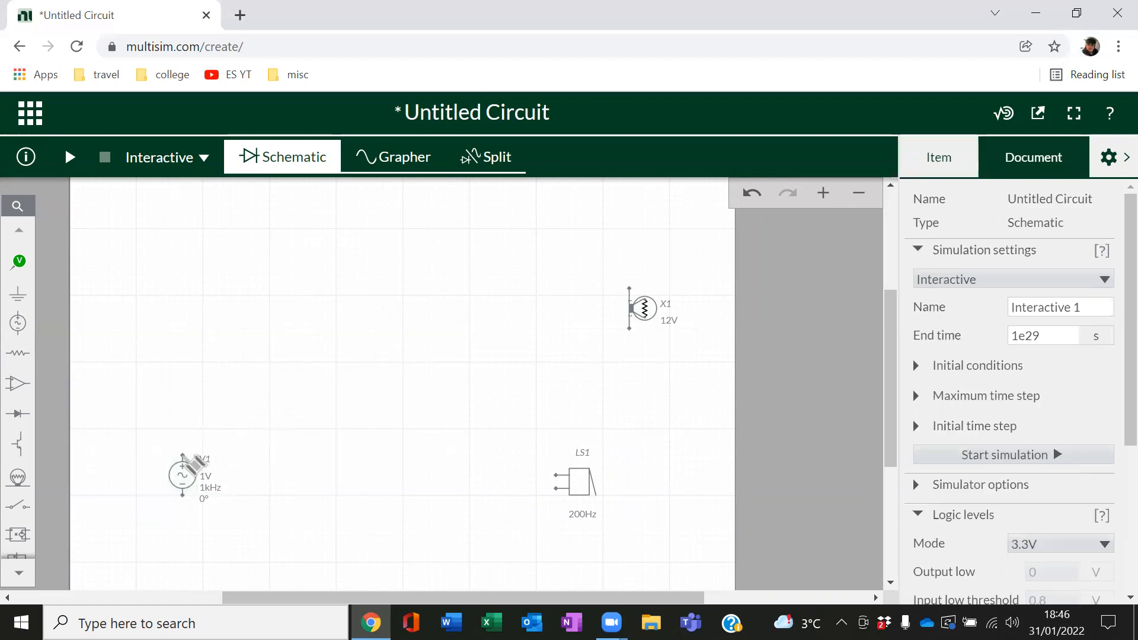
# - Wire the AC source's positive terminal to the buzzer's upper pin and its negative terminal to the lower pin
pyautogui.click(182, 455)
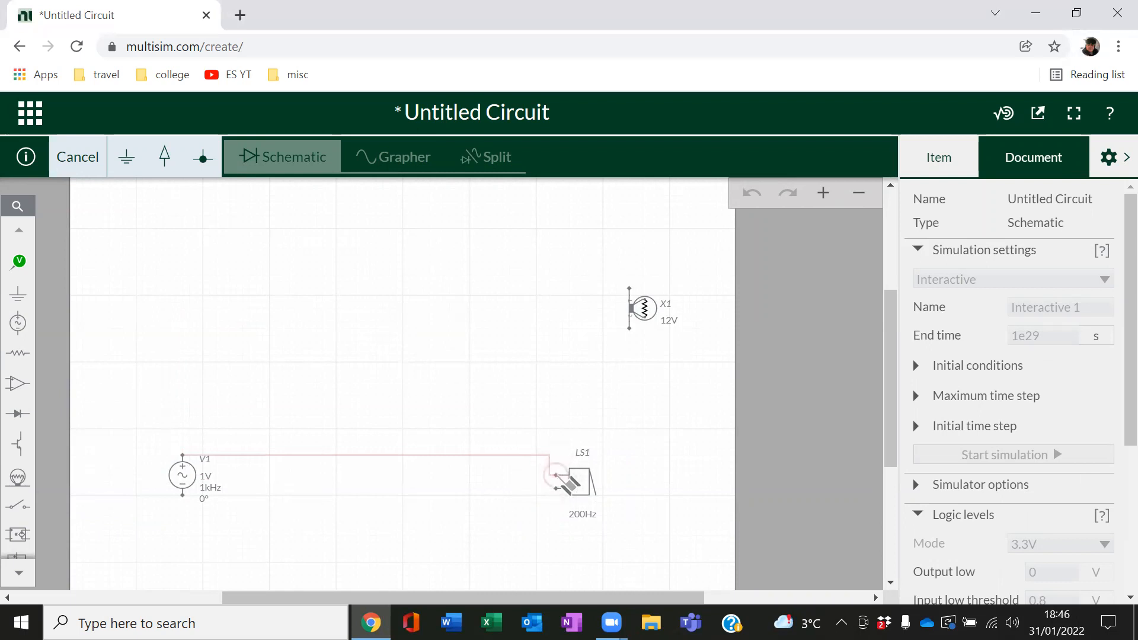
pyautogui.click(557, 477)
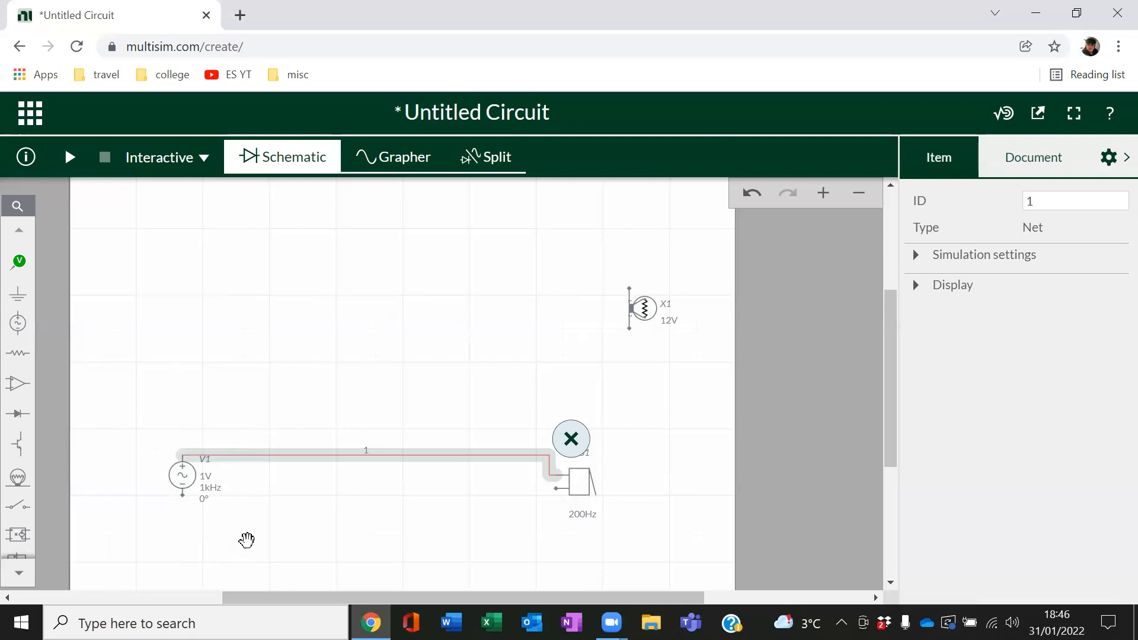
pyautogui.scroll(3, 233, 518)
pyautogui.moveTo(237, 465); pyautogui.dragTo(399, 452)
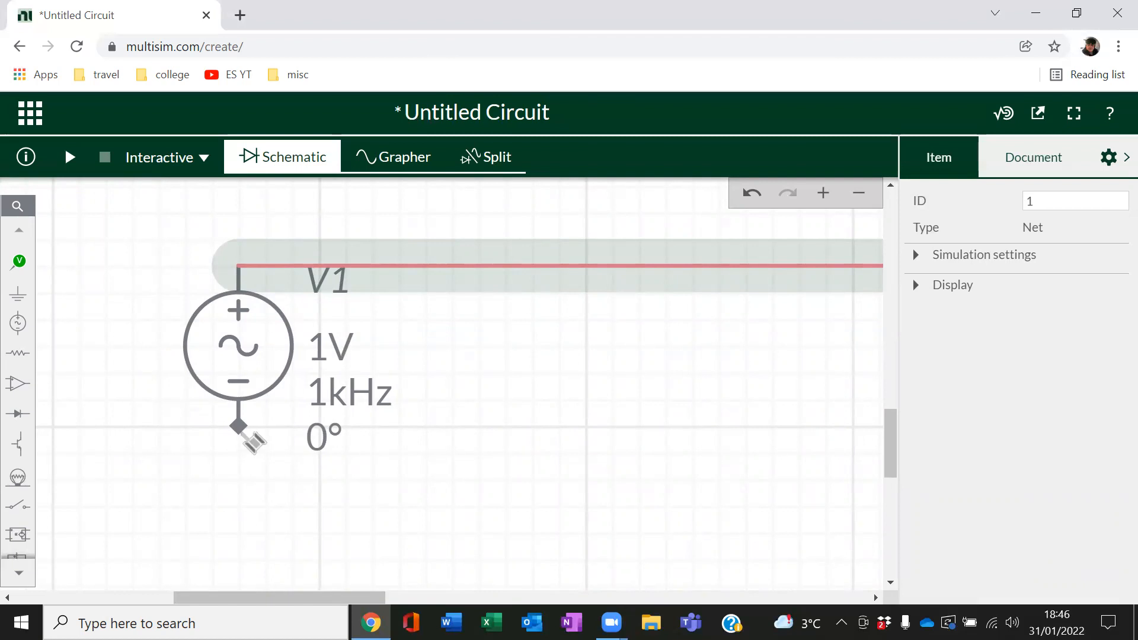
pyautogui.scroll(-2, 266, 460)
pyautogui.moveTo(434, 457); pyautogui.dragTo(274, 350)
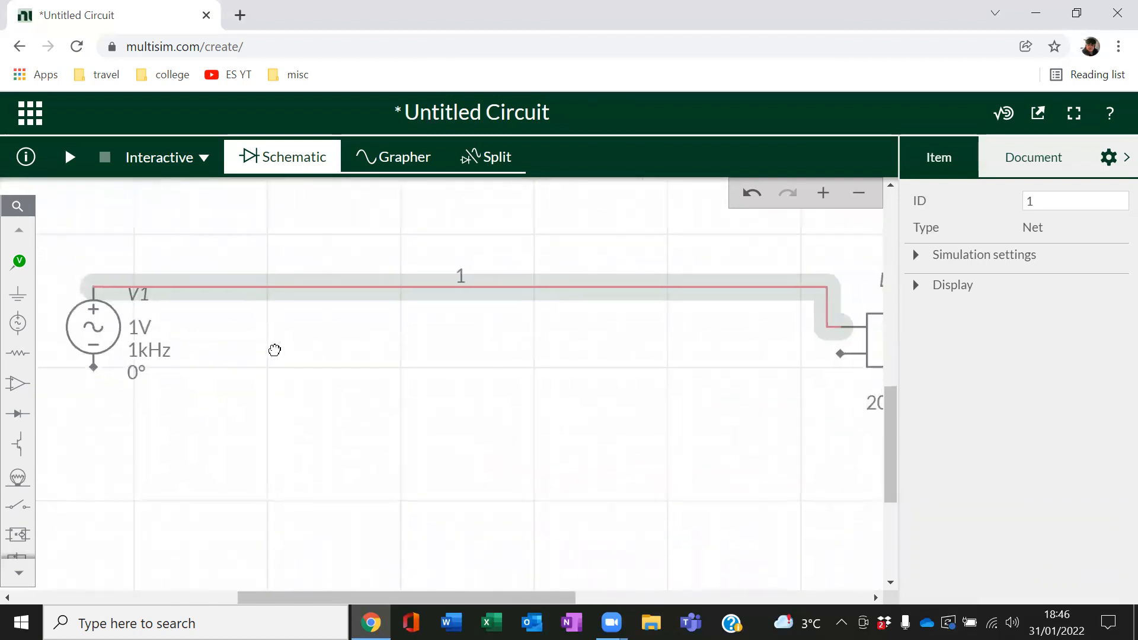
pyautogui.scroll(-2, 394, 386)
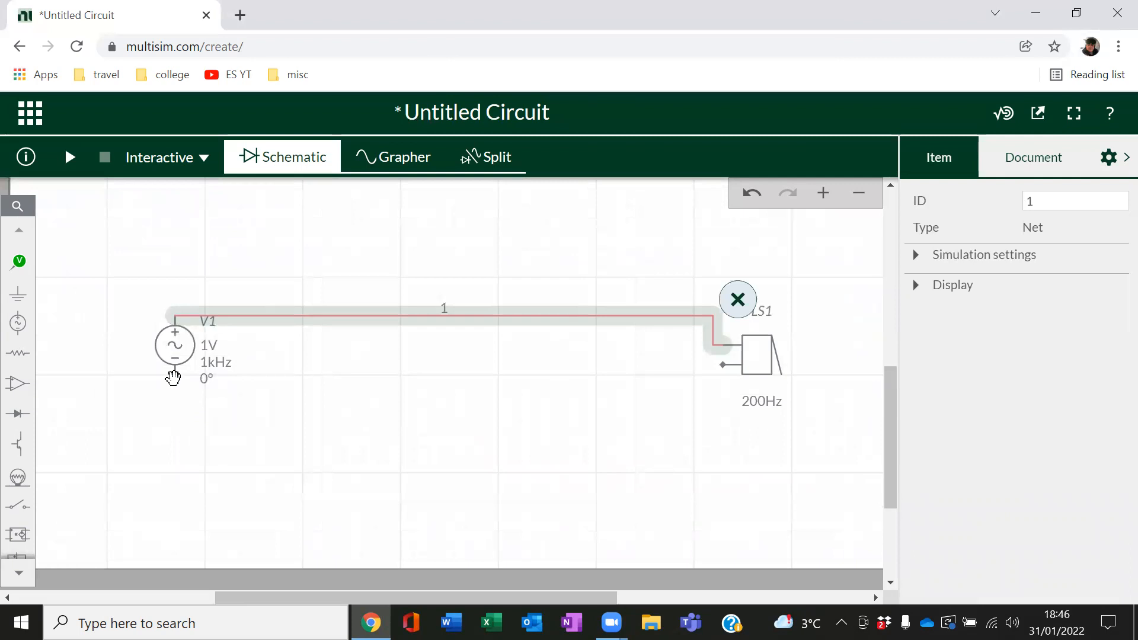
pyautogui.click(174, 375)
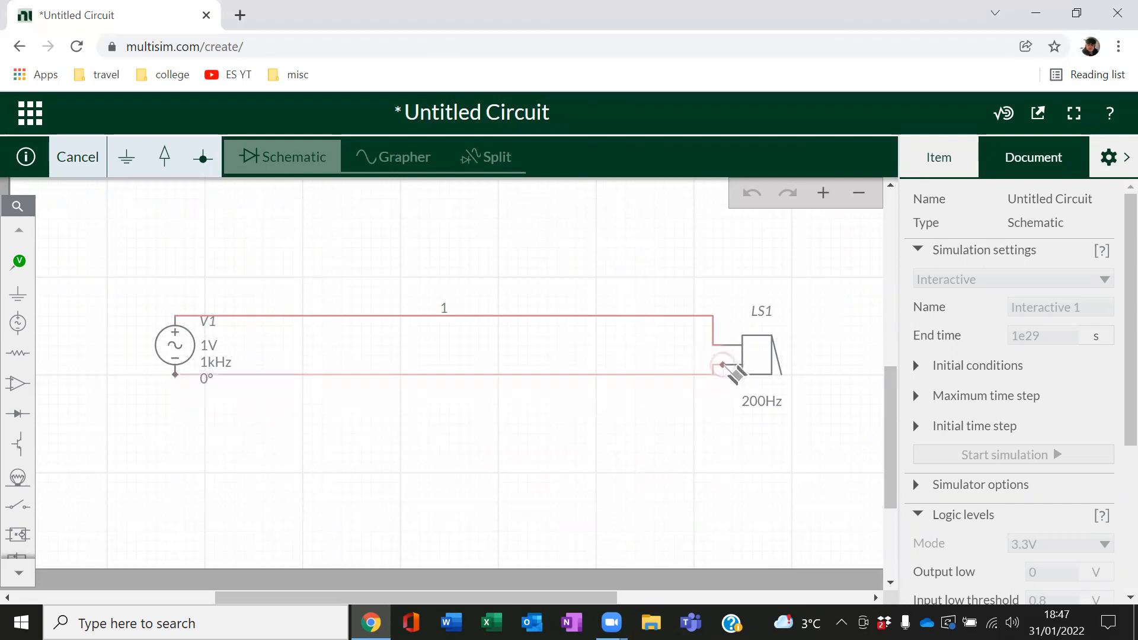
pyautogui.click(722, 365)
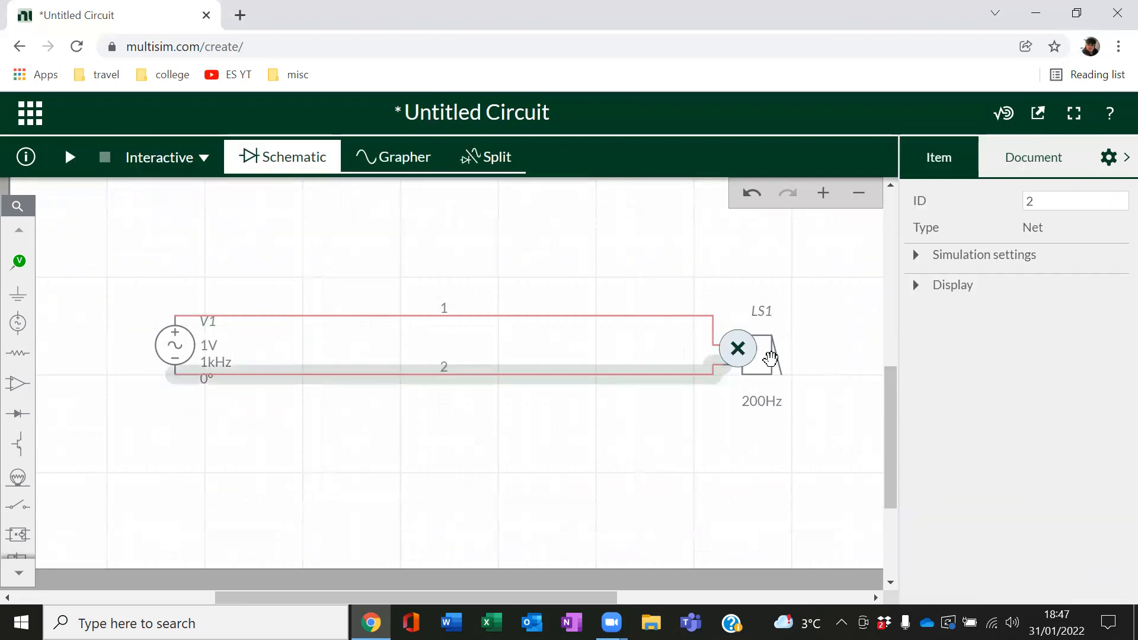
# - Check the buzzer's voltage rating and set the AC source's peak voltage to 12 V
pyautogui.click(771, 358)
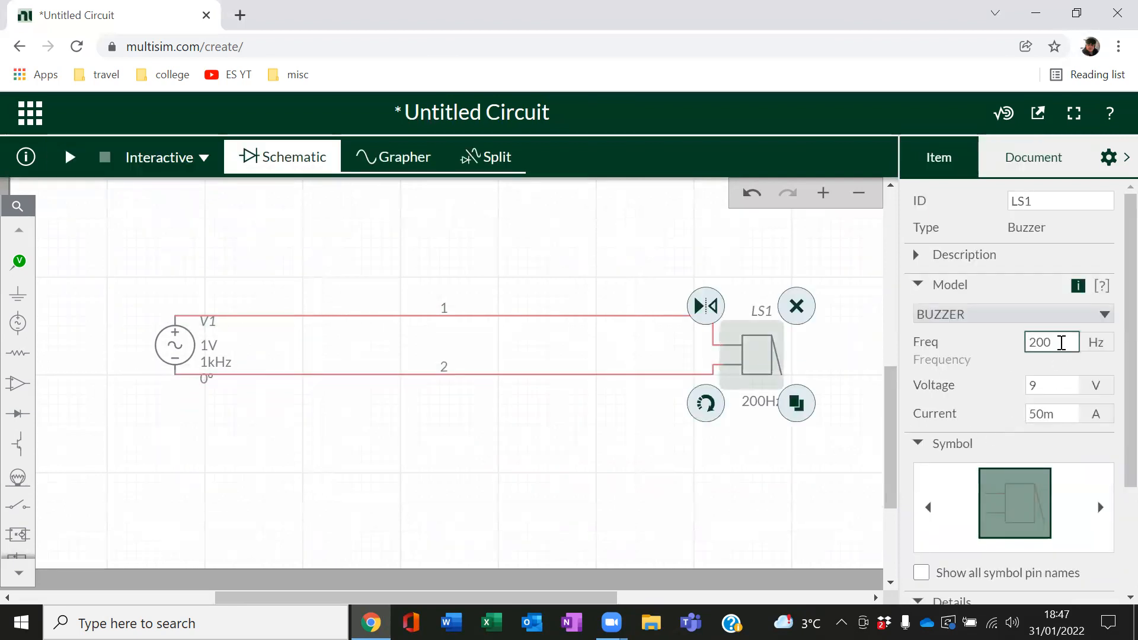
pyautogui.click(1053, 384)
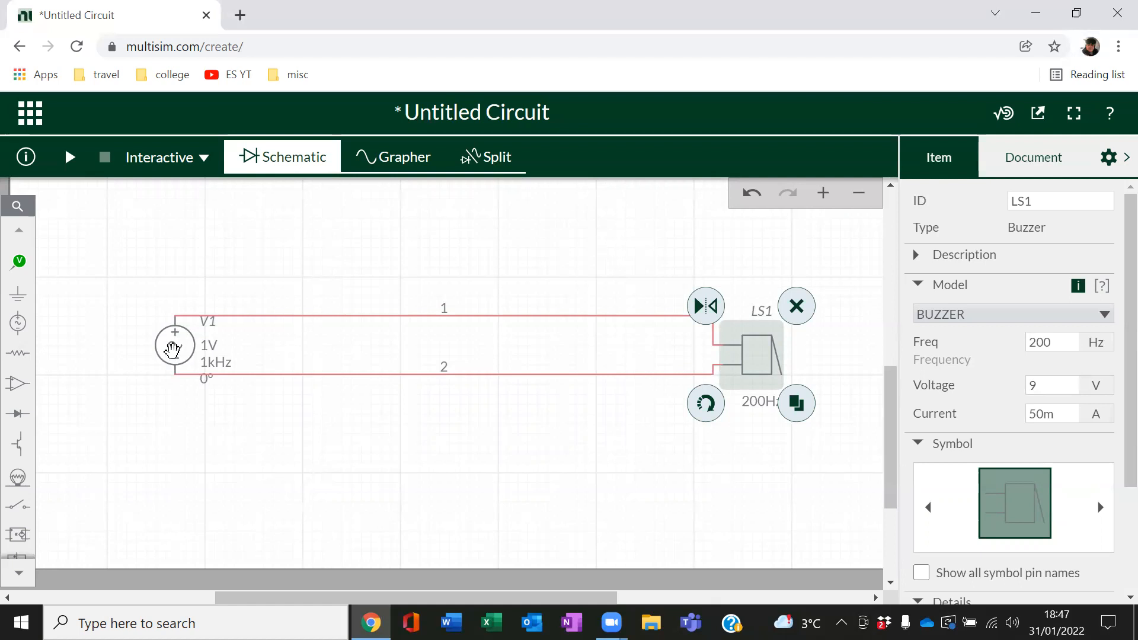
pyautogui.click(172, 350)
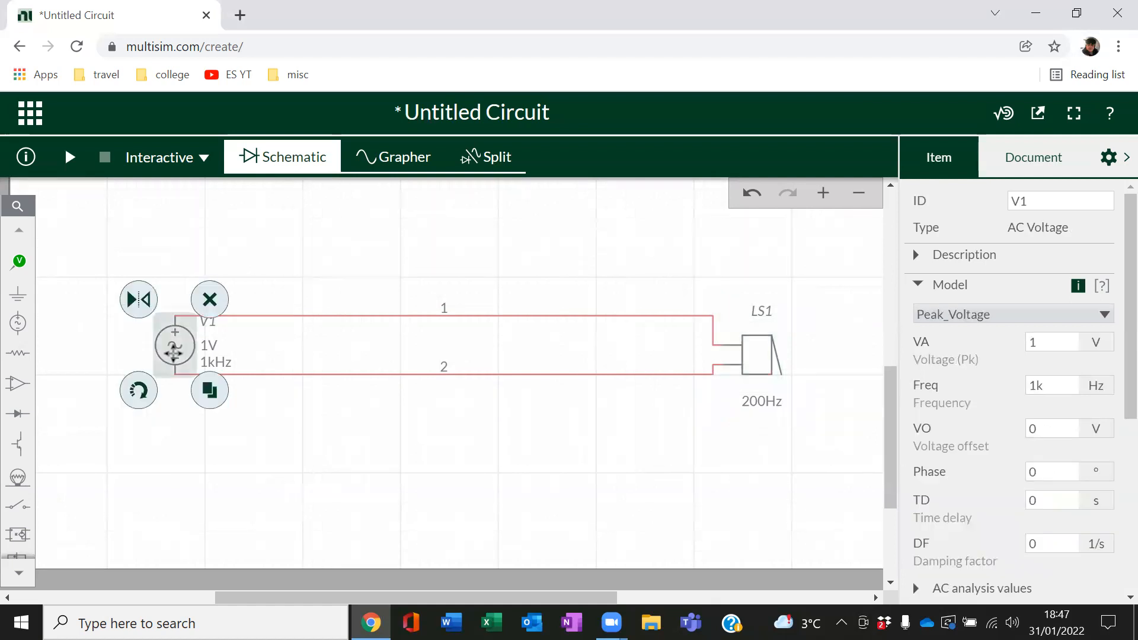
pyautogui.click(1044, 343)
pyautogui.doubleClick(1045, 343)
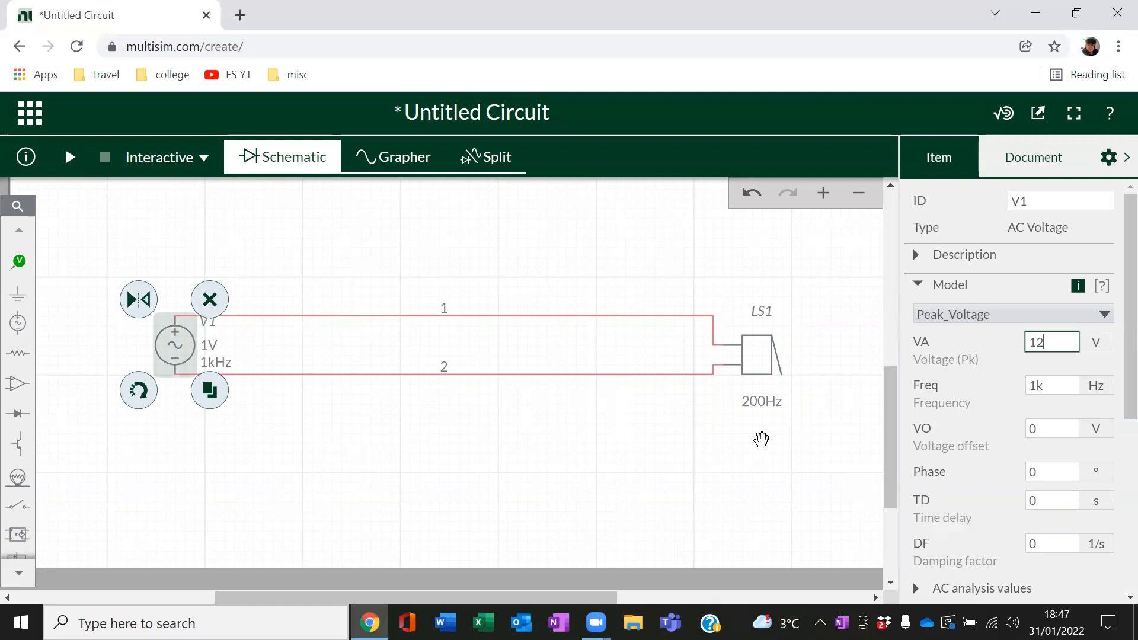
pyautogui.click(761, 439)
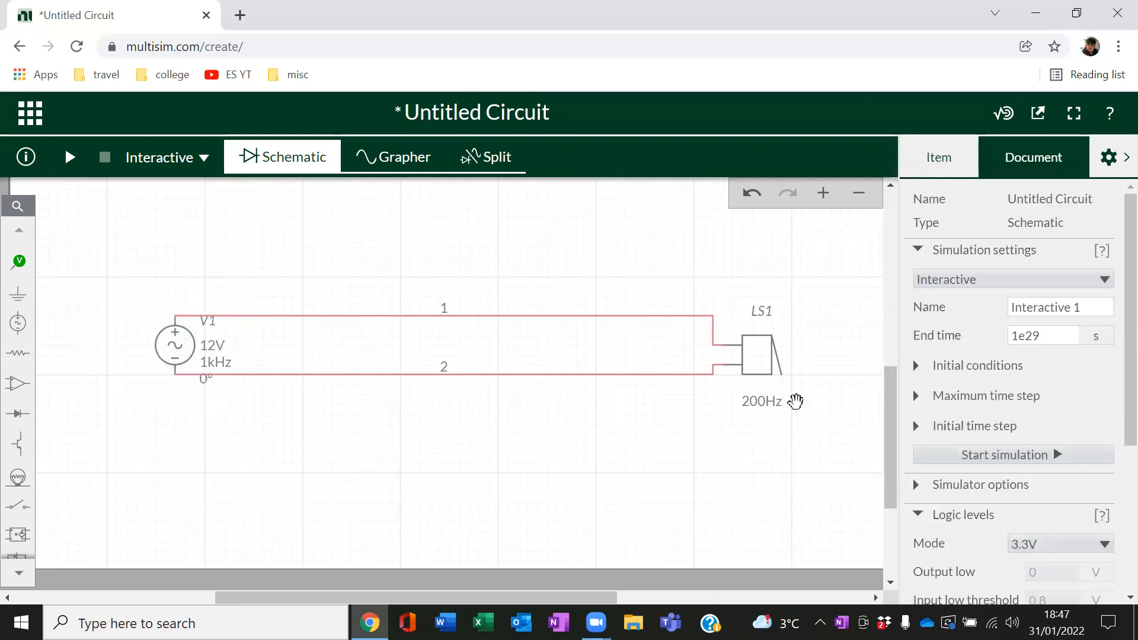
# - Run the interactive simulation of the buzzer circuit, close the errors and warnings list, and stop the simulation
pyautogui.click(762, 363)
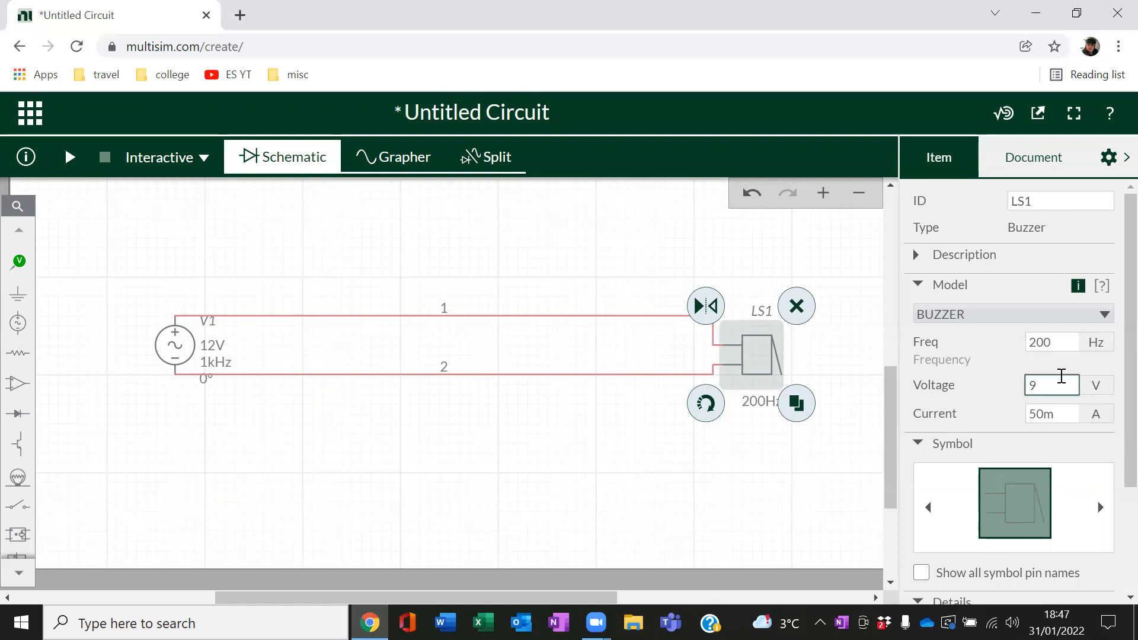
pyautogui.click(70, 158)
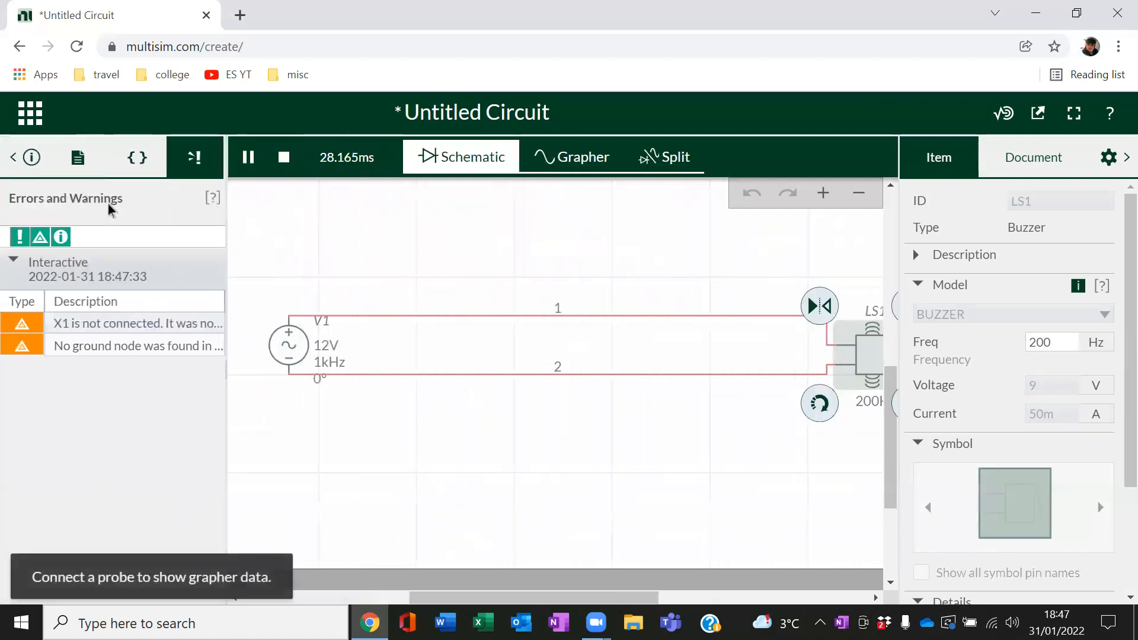
pyautogui.click(12, 159)
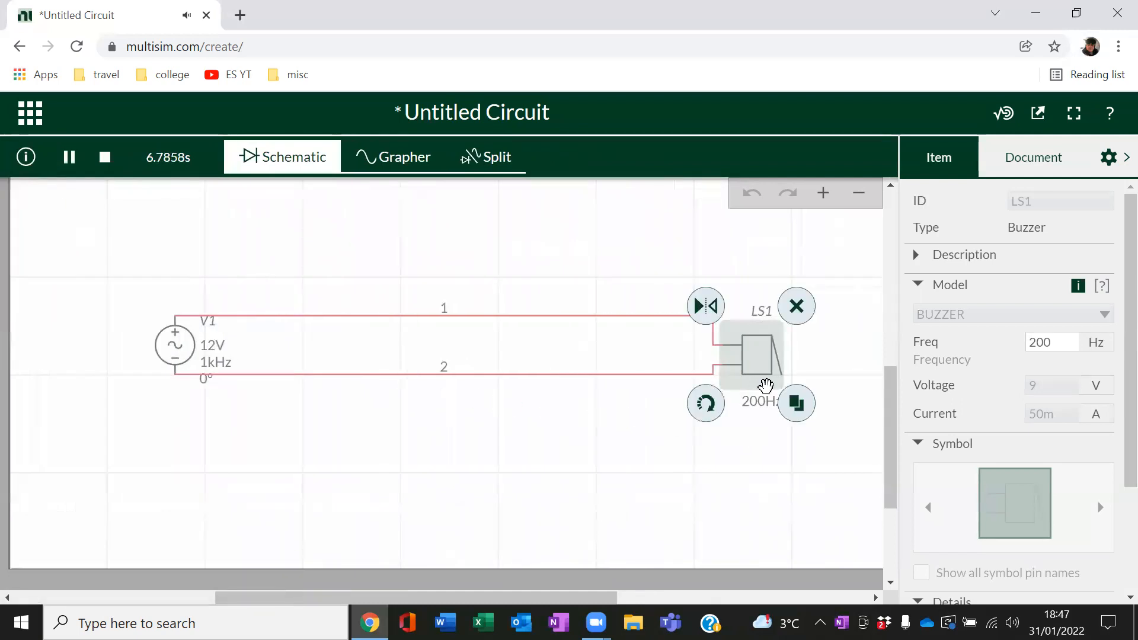
pyautogui.click(105, 158)
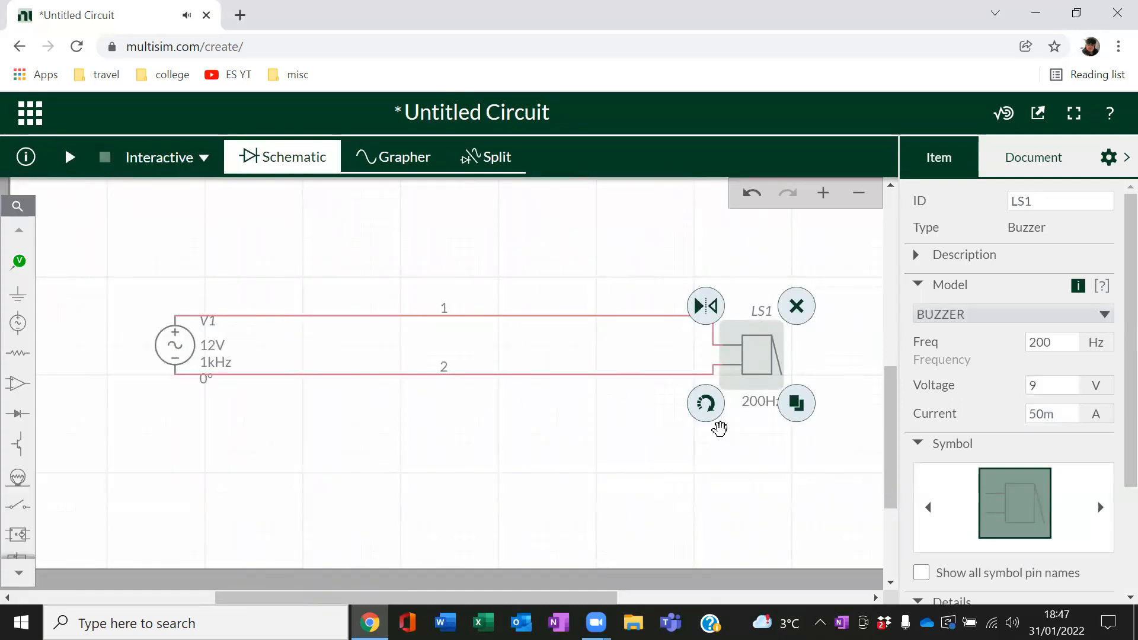
# - Set the buzzer's frequency to 500 Hz, run the interactive simulation, and stop it
pyautogui.moveTo(1062, 337); pyautogui.dragTo(1026, 347)
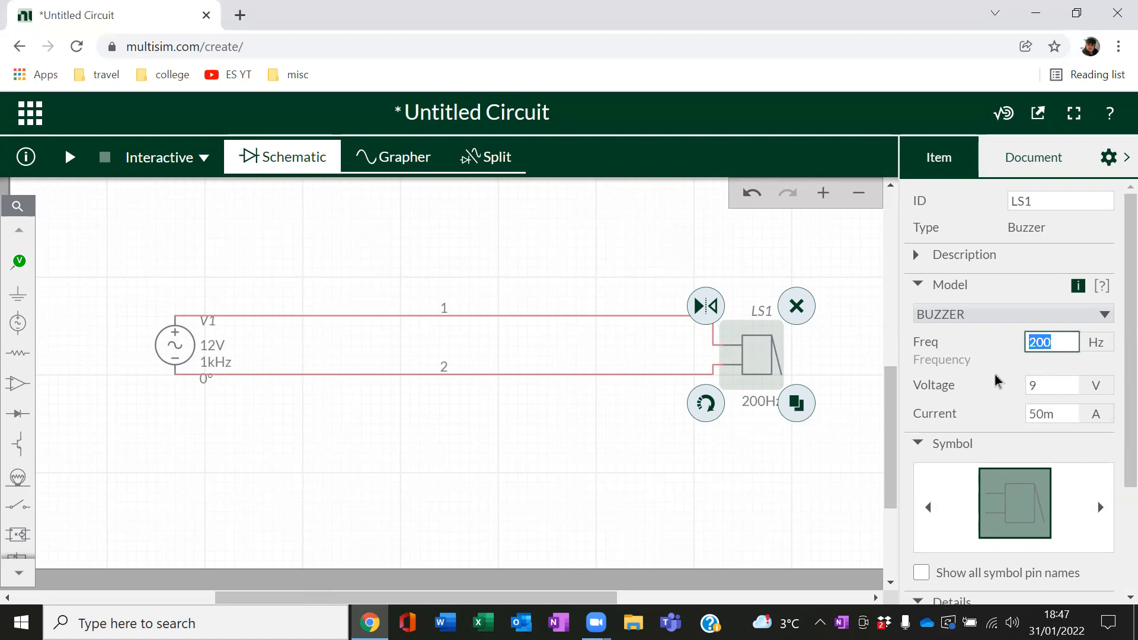
pyautogui.write('5')
pyautogui.click(70, 159)
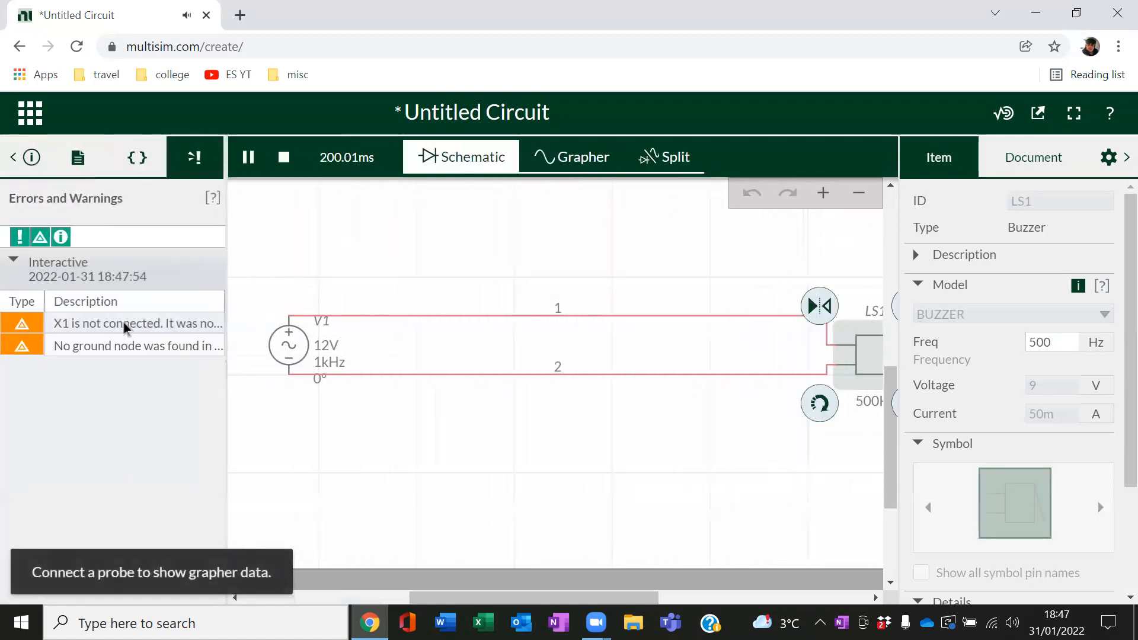
pyautogui.click(13, 157)
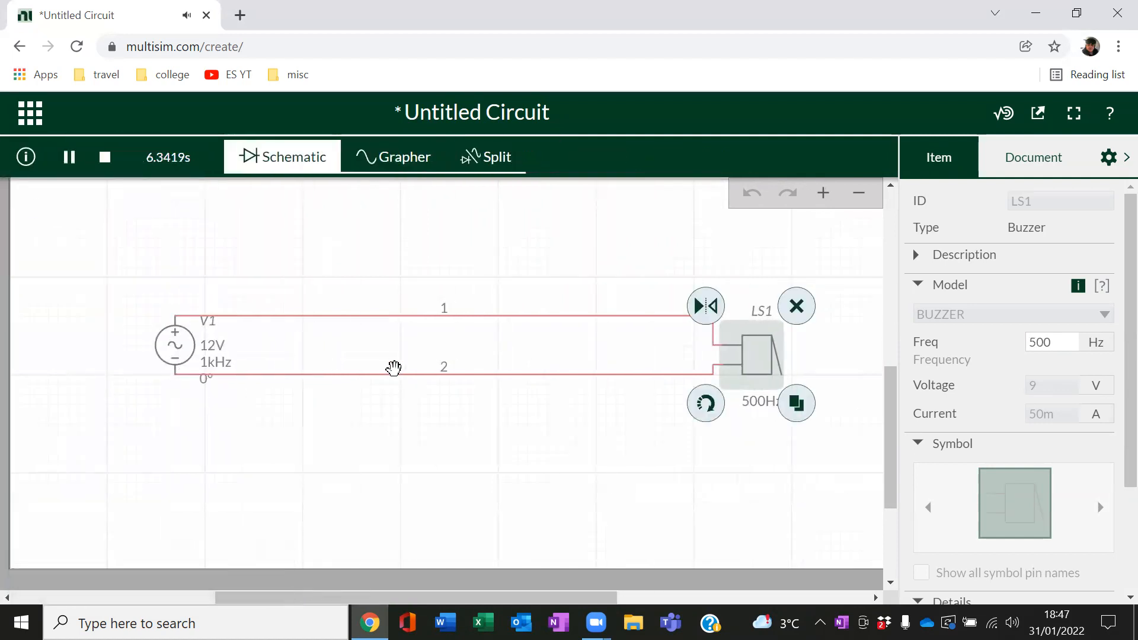
pyautogui.click(105, 157)
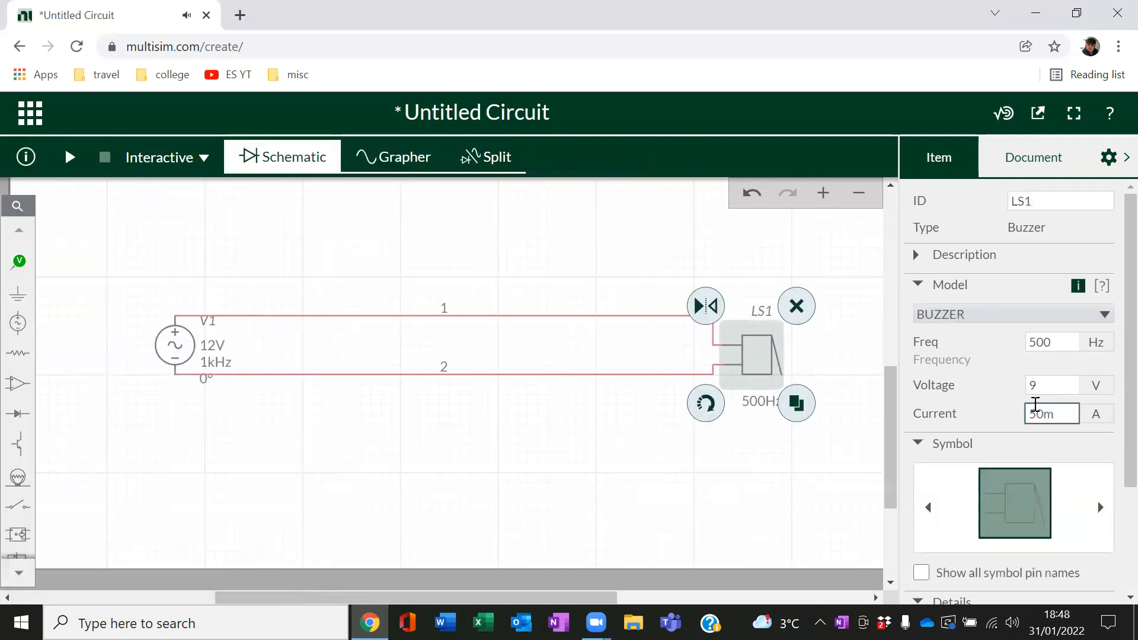
# - Raise the buzzer's frequency to 900 Hz, run the interactive simulation, and stop it
pyautogui.doubleClick(1058, 337)
pyautogui.write('9')
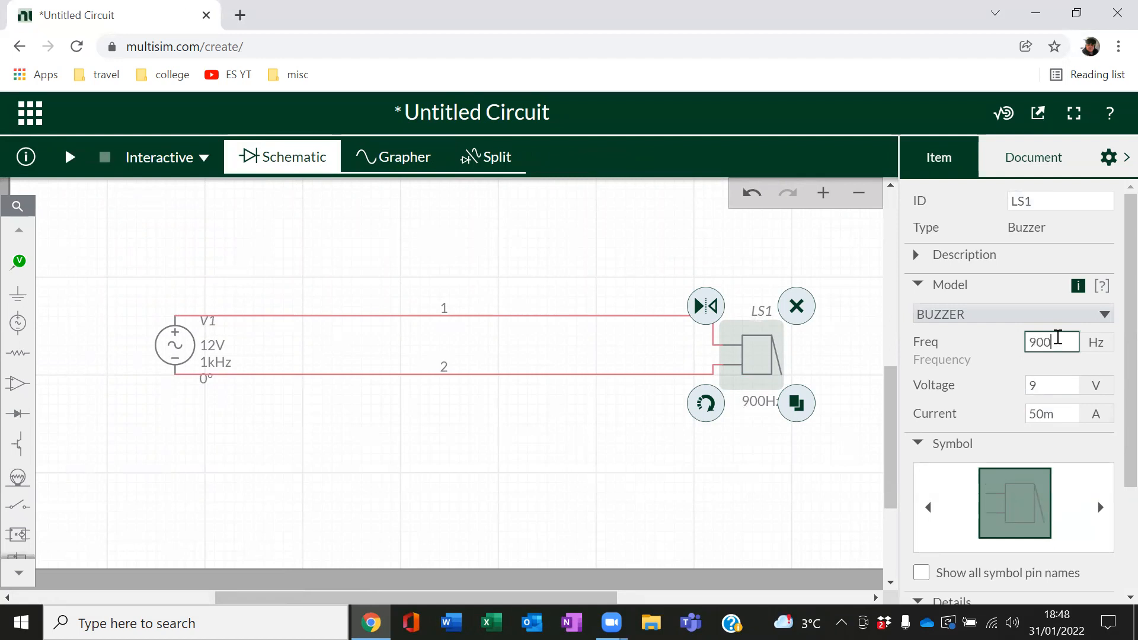
pyautogui.click(80, 162)
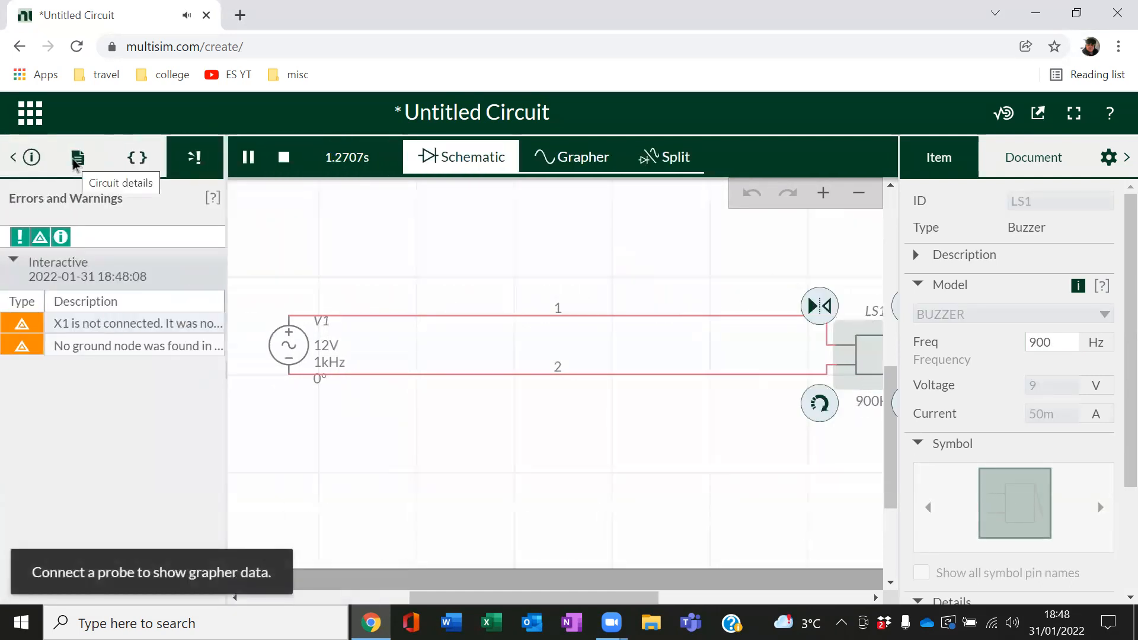
pyautogui.click(12, 157)
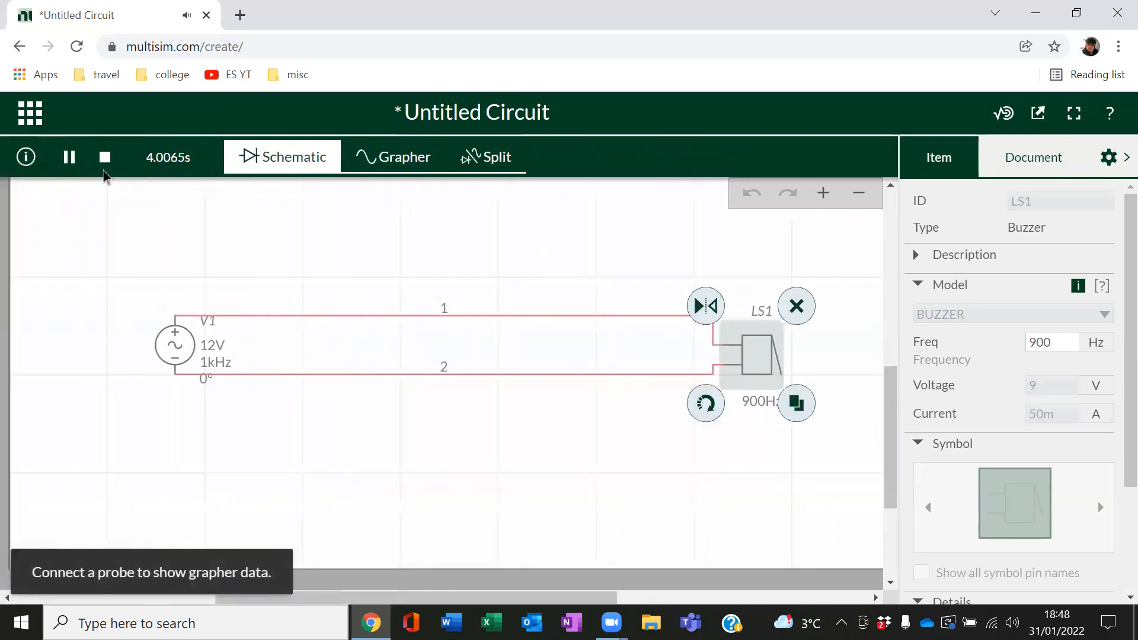
pyautogui.click(105, 157)
# - Set the buzzer's frequency to 600 Hz, run the interactive simulation, and stop it
pyautogui.click(1063, 338)
pyautogui.moveTo(1054, 338); pyautogui.dragTo(1022, 340)
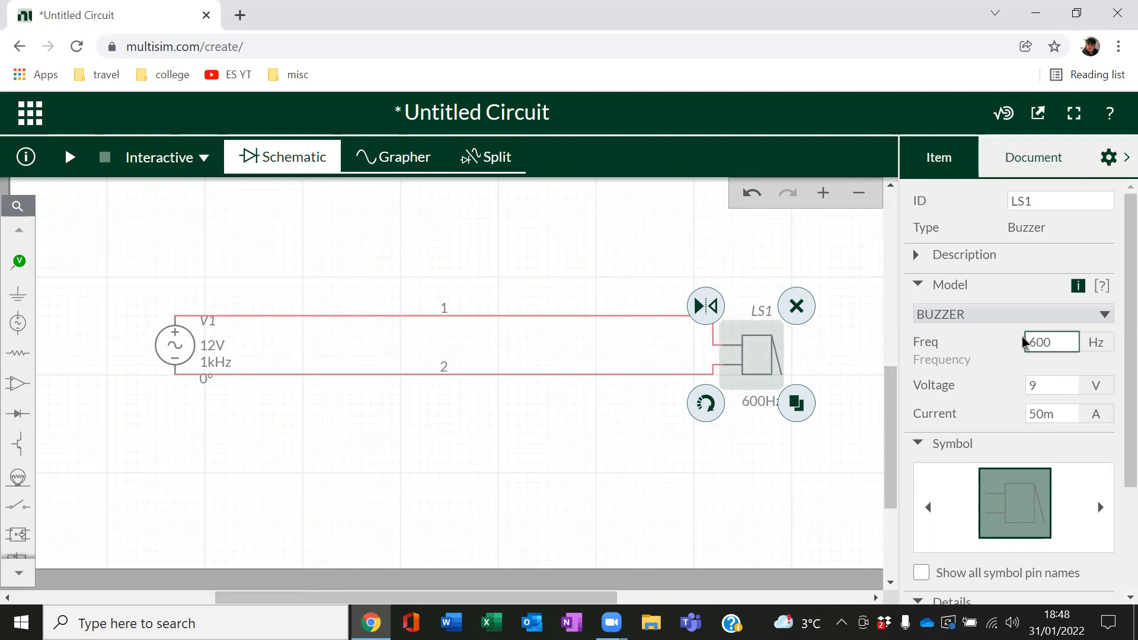
pyautogui.click(70, 156)
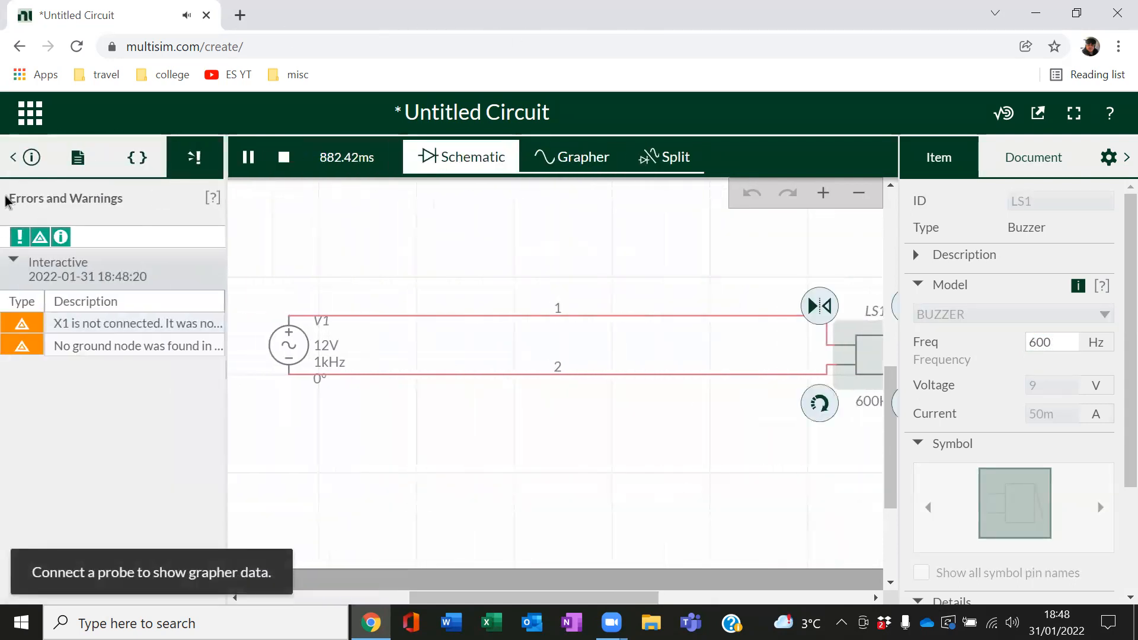
pyautogui.click(28, 157)
pyautogui.click(113, 161)
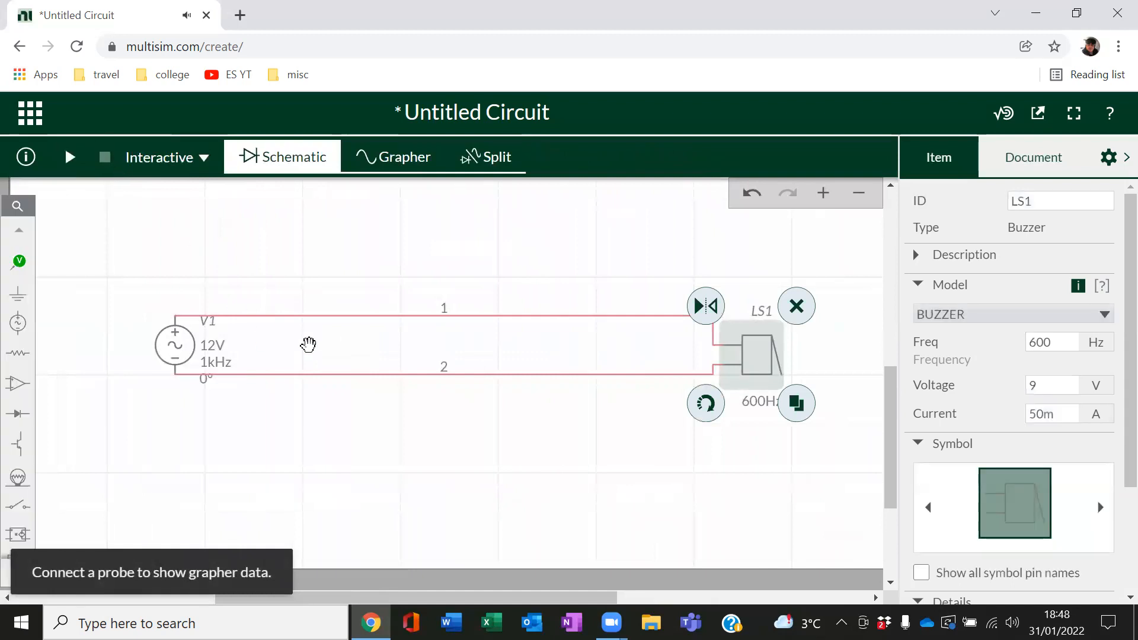
# - Delete the wire between the AC source's positive terminal and the buzzer's upper pin
pyautogui.scroll(-5, 373, 373)
pyautogui.scroll(2, 422, 395)
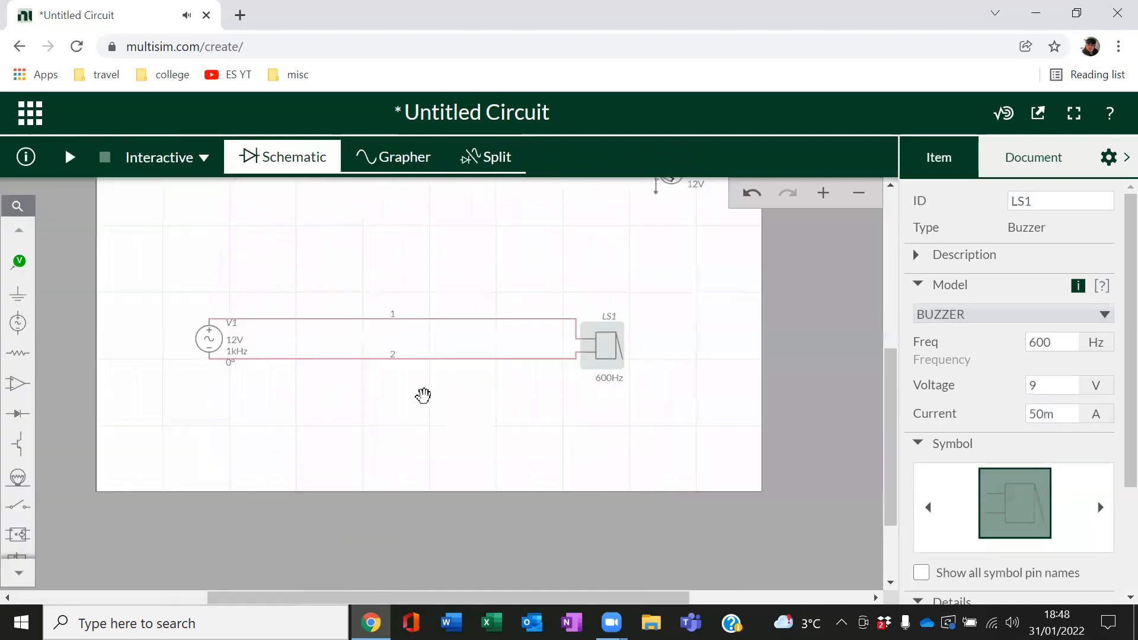
pyautogui.click(445, 359)
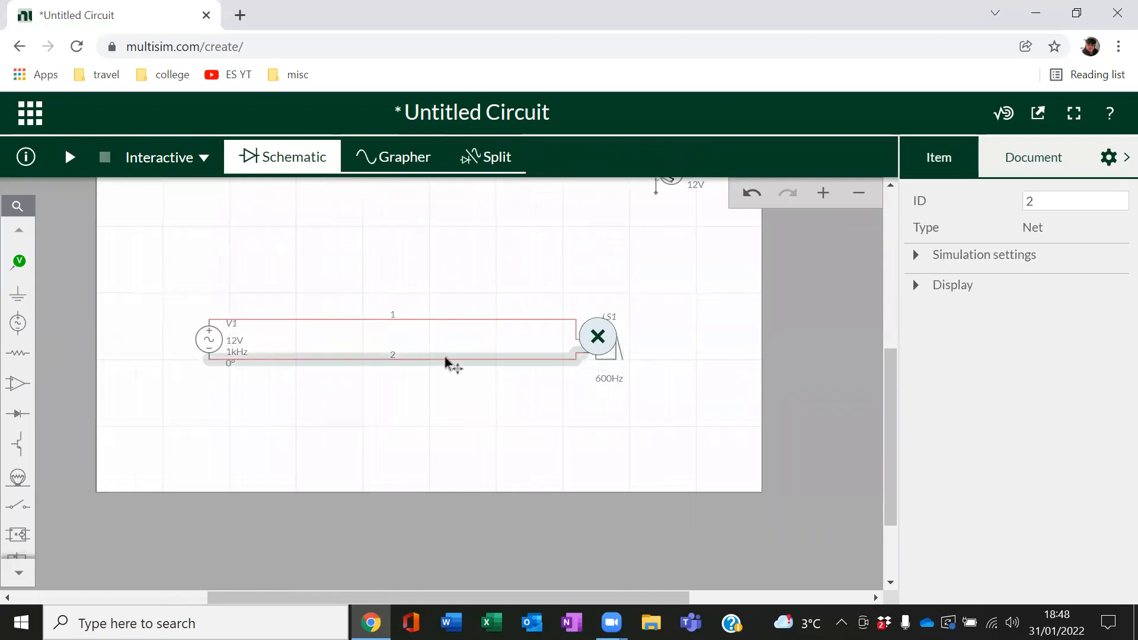
pyautogui.click(448, 325)
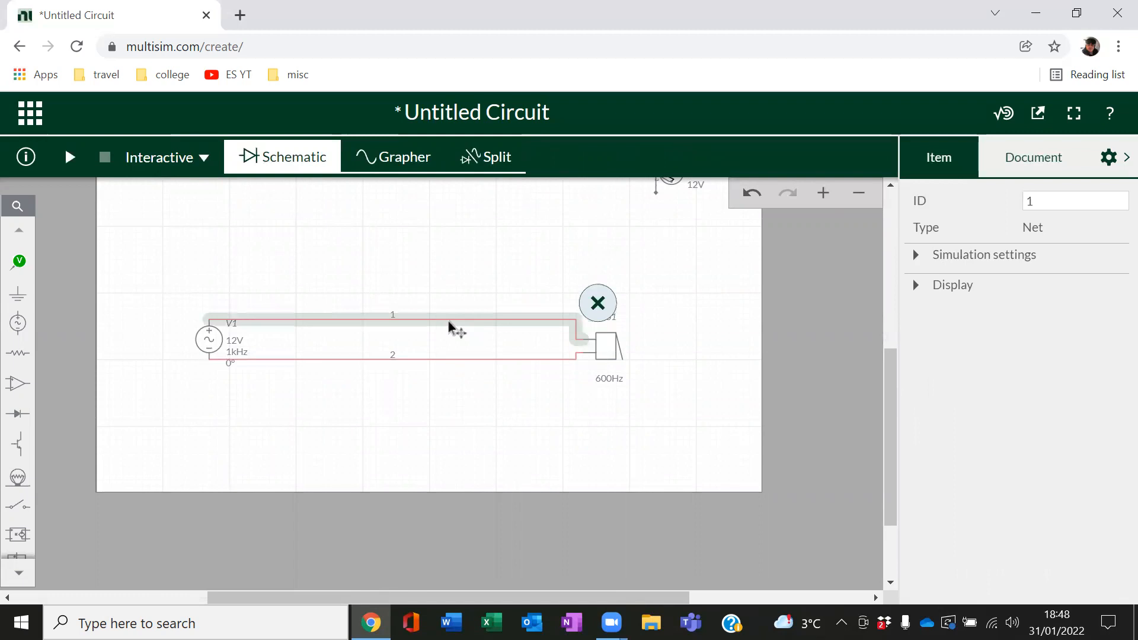
pyautogui.click(598, 303)
# - Move the AC source up above the buzzer's level and shift the lamp slightly down
pyautogui.moveTo(670, 330); pyautogui.dragTo(694, 429)
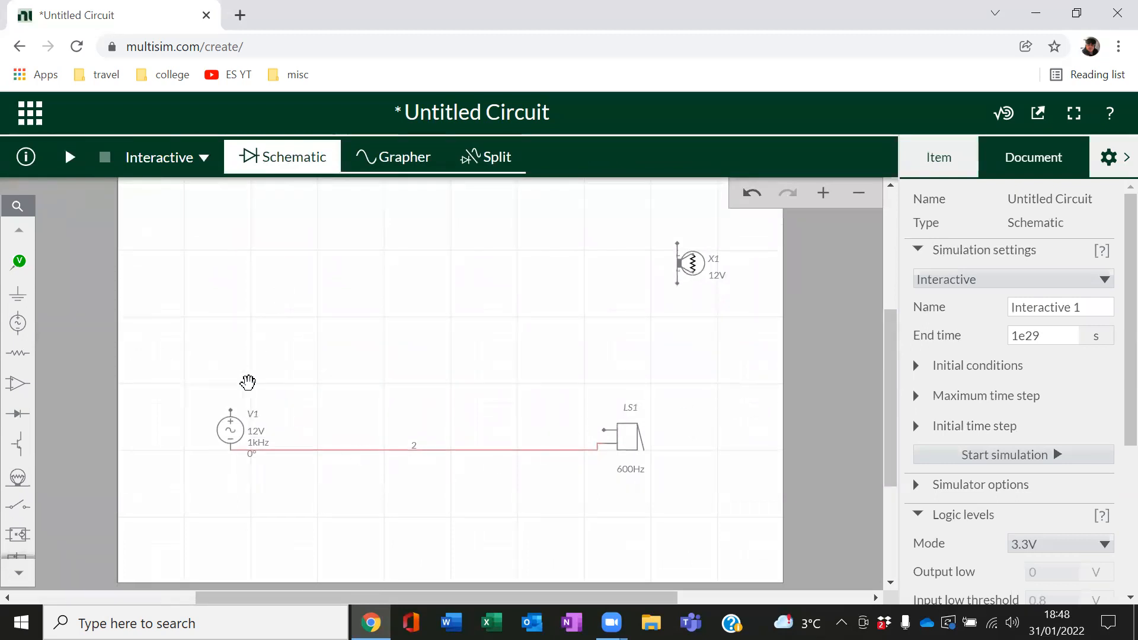
pyautogui.moveTo(230, 430); pyautogui.dragTo(230, 327)
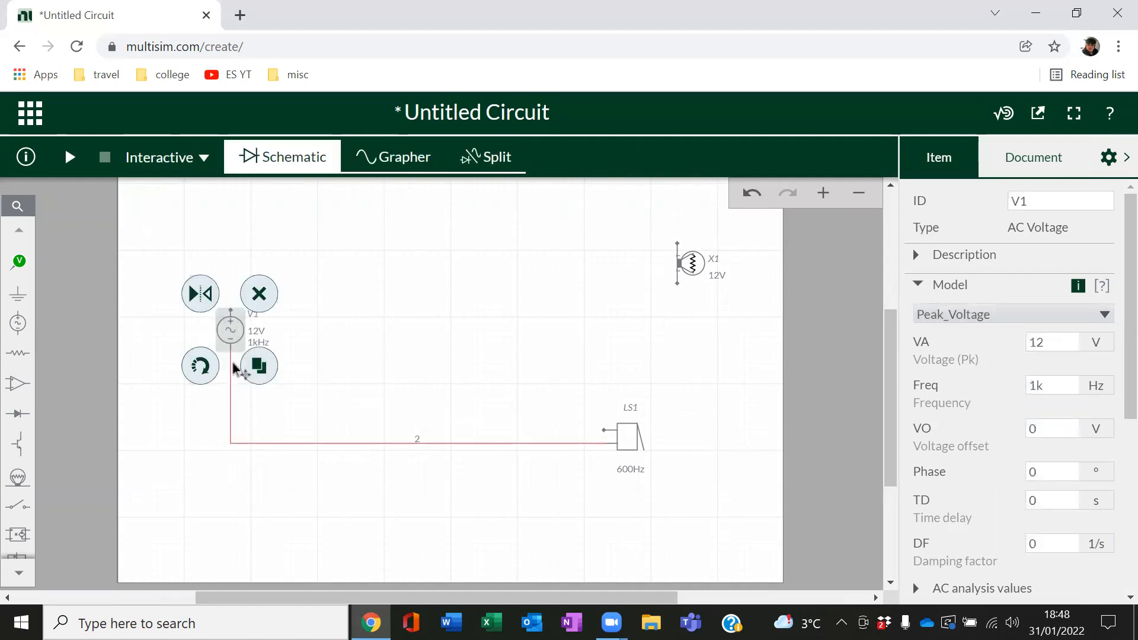
pyautogui.moveTo(229, 330); pyautogui.dragTo(229, 356)
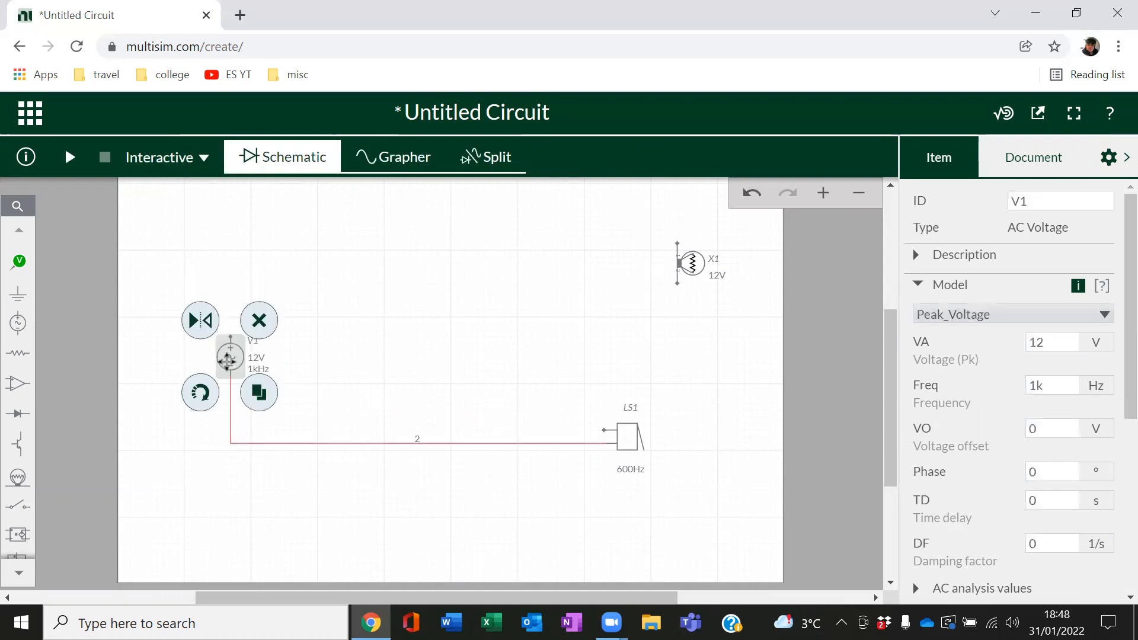
pyautogui.click(413, 498)
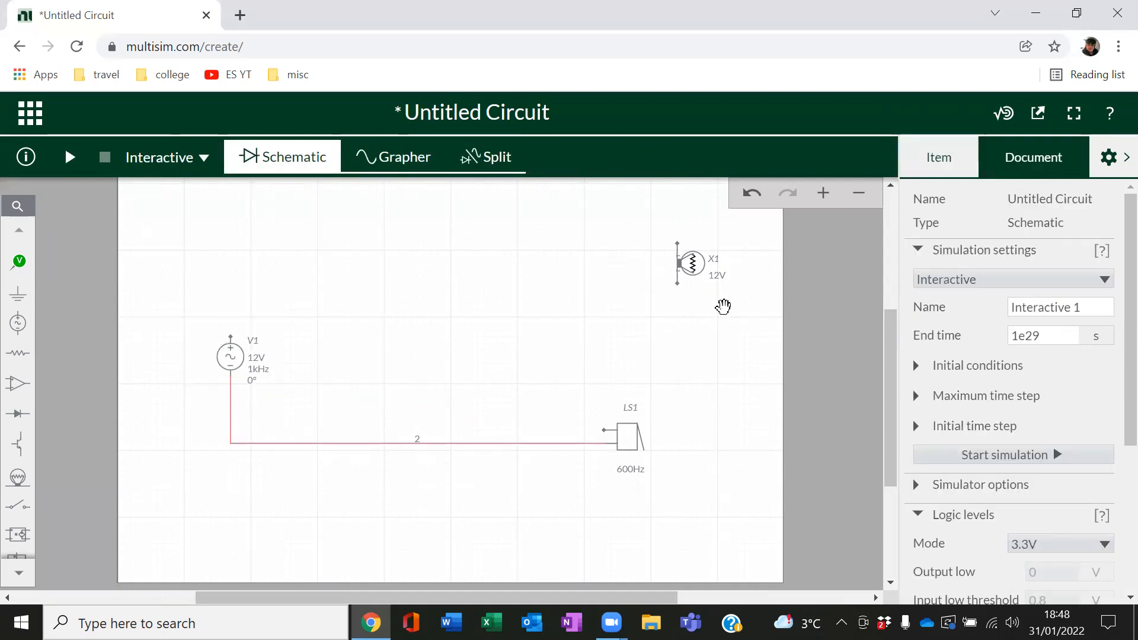
pyautogui.moveTo(696, 294); pyautogui.dragTo(690, 300)
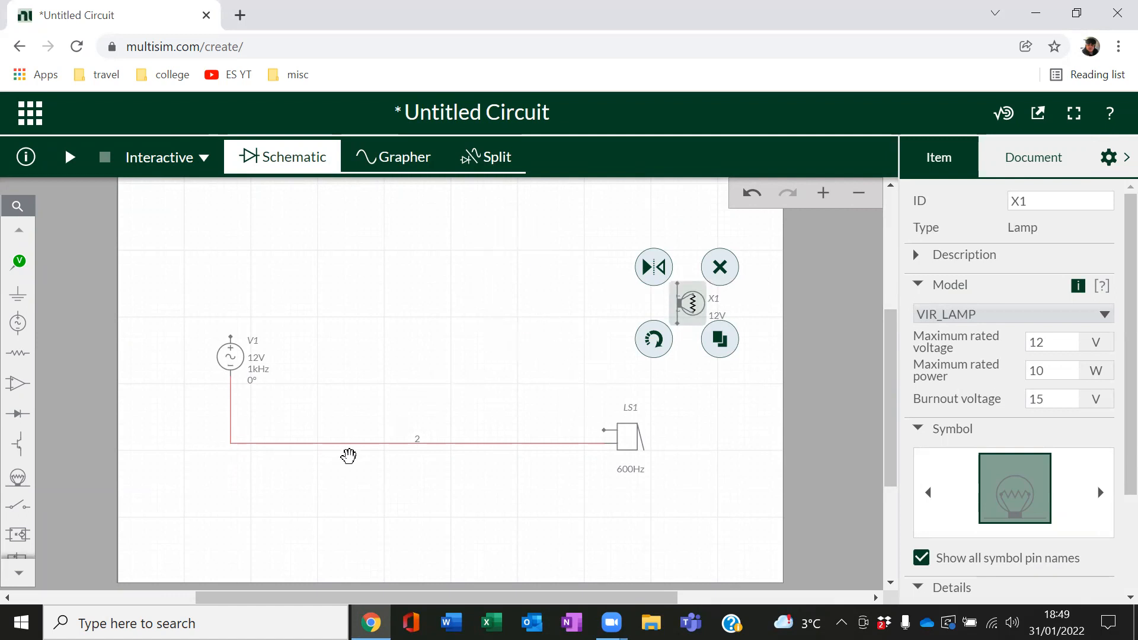
# - Place an SPDT switch on the sheet above and between the AC source and the lamp
pyautogui.click(18, 504)
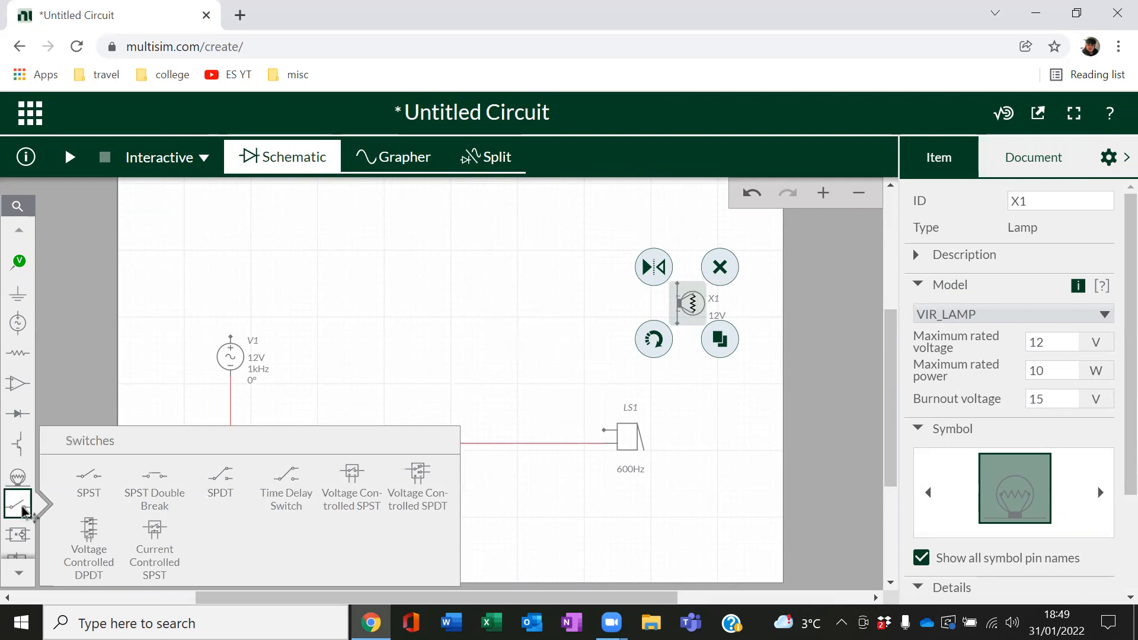
pyautogui.click(224, 486)
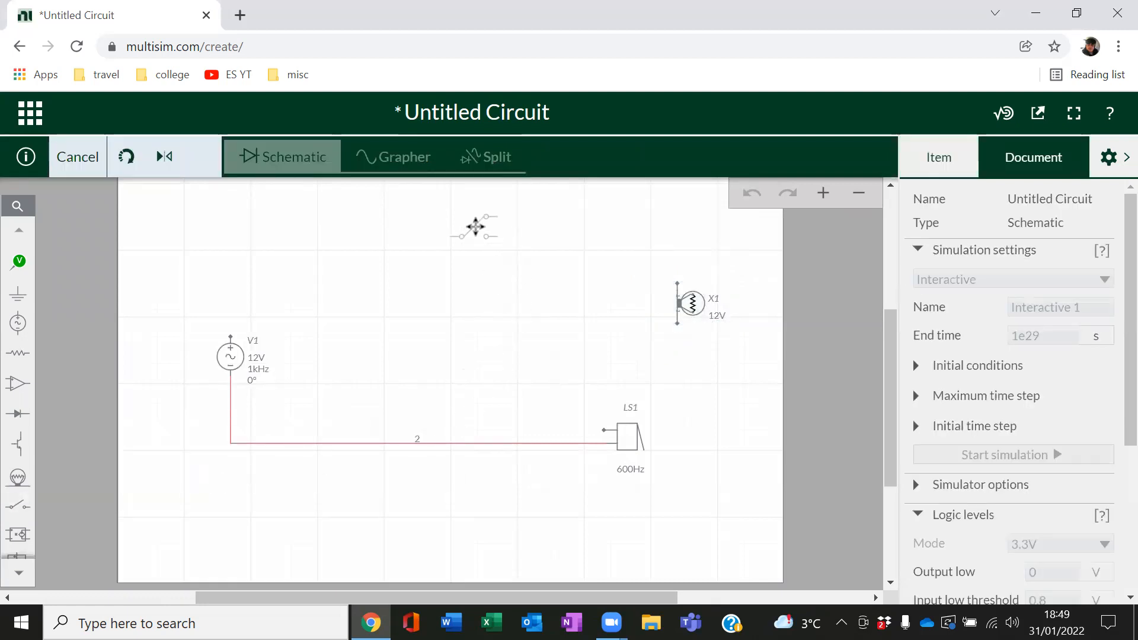
pyautogui.click(475, 227)
pyautogui.click(512, 321)
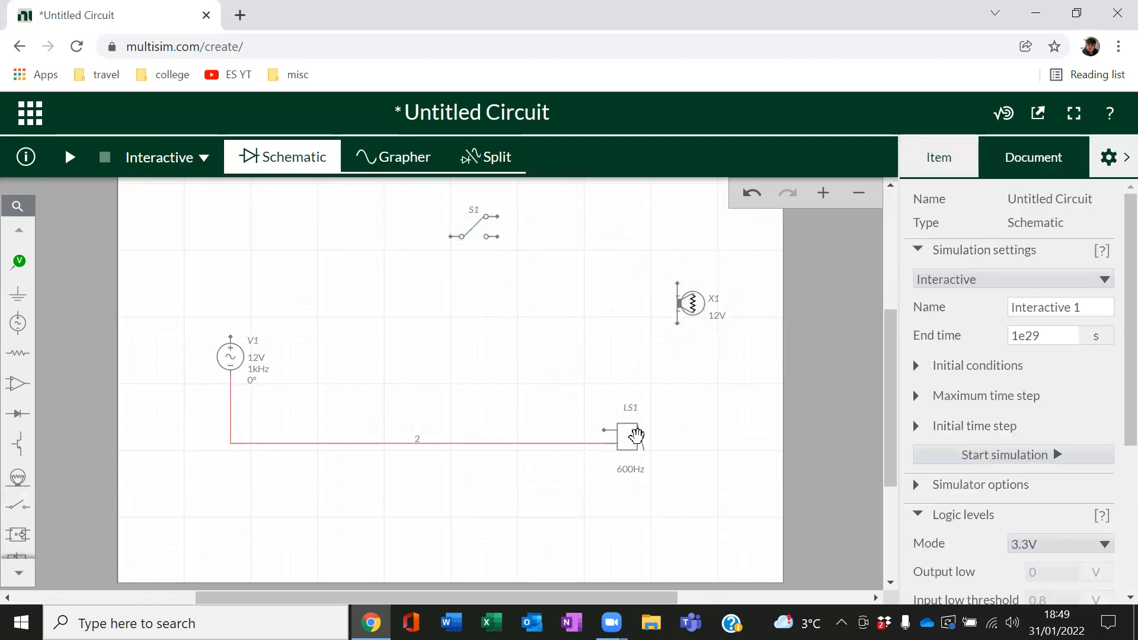
# - Wire the switch's lower contact to the buzzer's upper pin and delete the wire between the source's negative terminal and the buzzer
pyautogui.moveTo(622, 428); pyautogui.dragTo(636, 430)
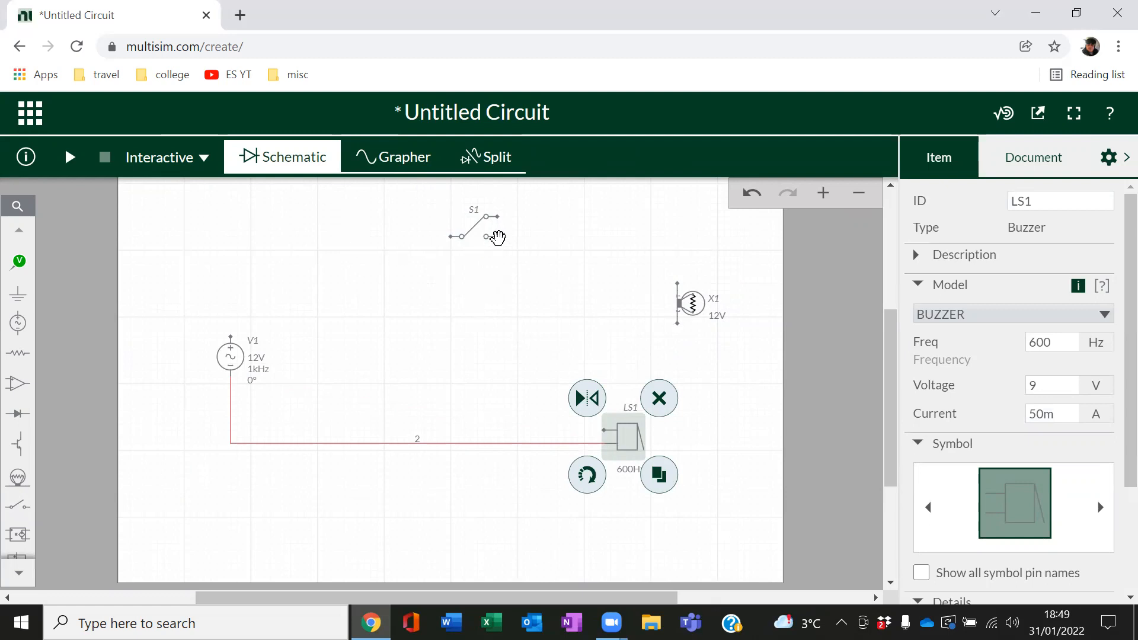
pyautogui.click(496, 236)
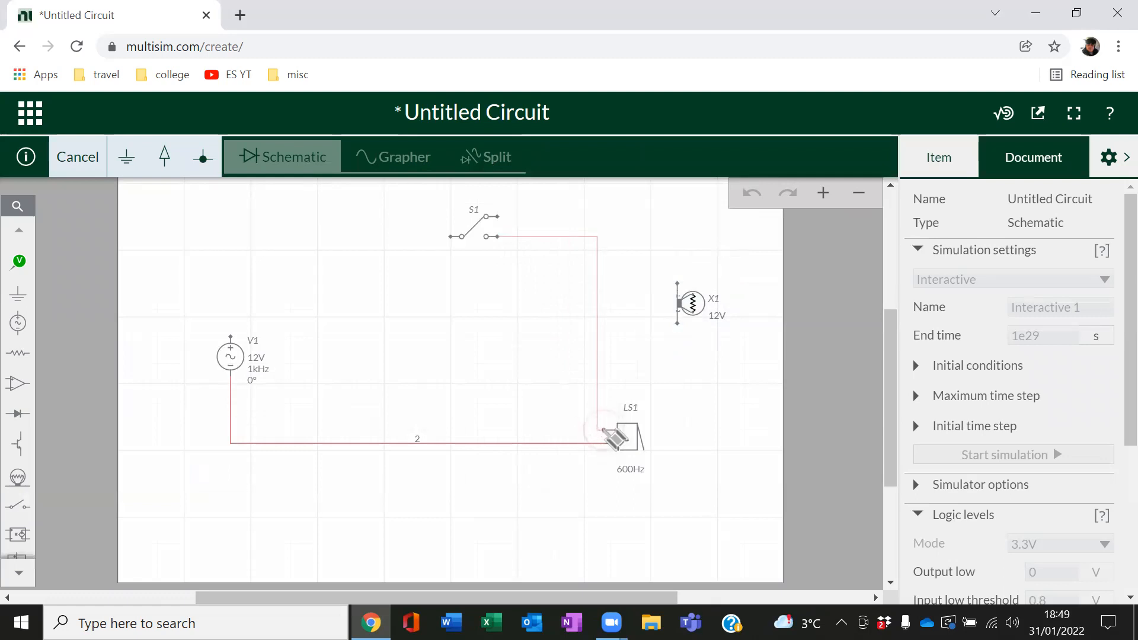
pyautogui.click(604, 429)
pyautogui.click(517, 448)
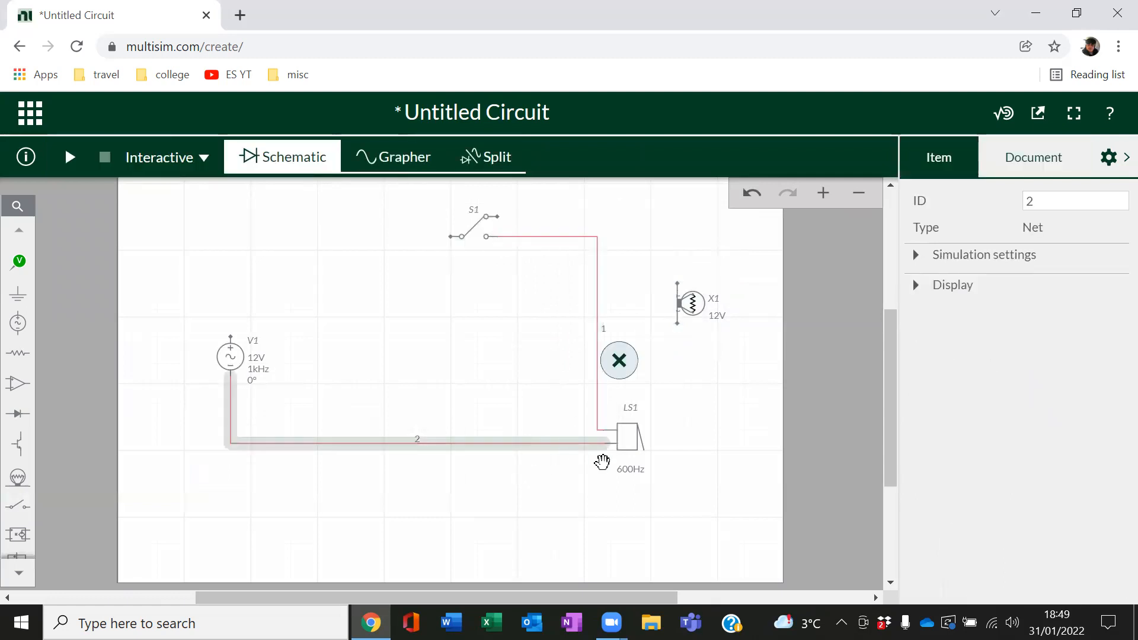
pyautogui.click(618, 359)
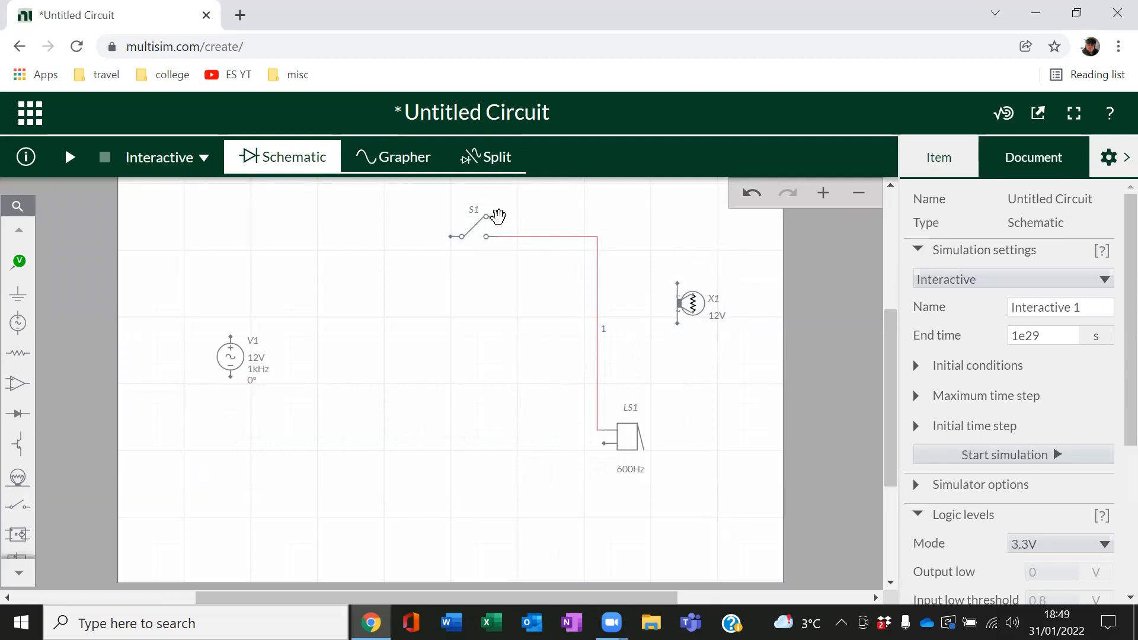
# - Wire the switch's upper contact to the lamp's upper pin and the source's negative terminal to the lamp's lower pin
pyautogui.click(496, 217)
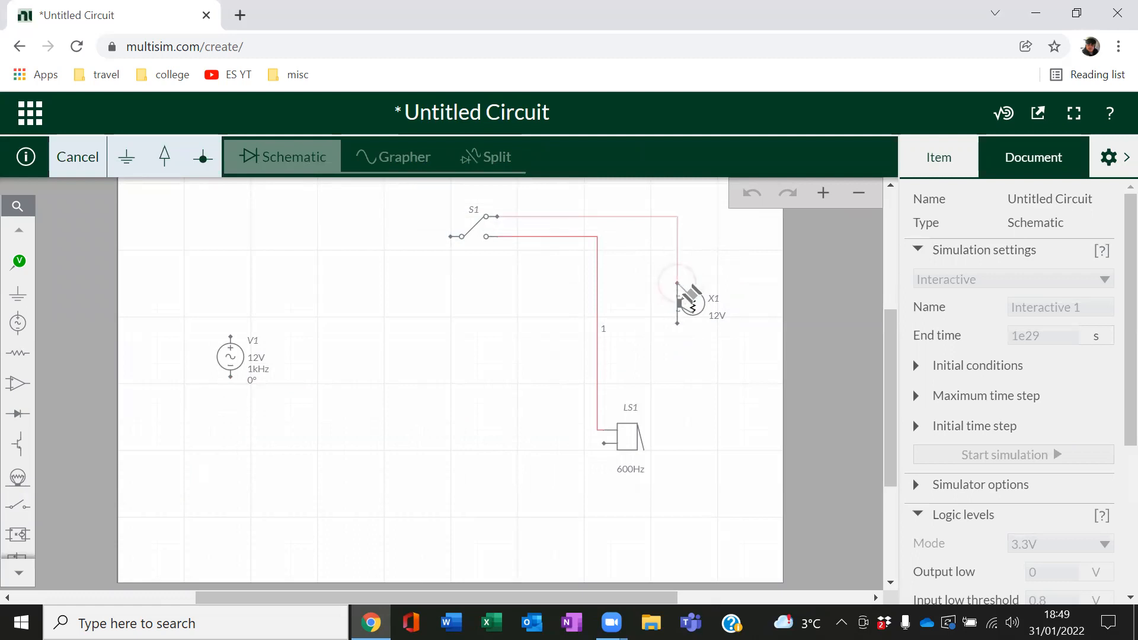
pyautogui.click(677, 284)
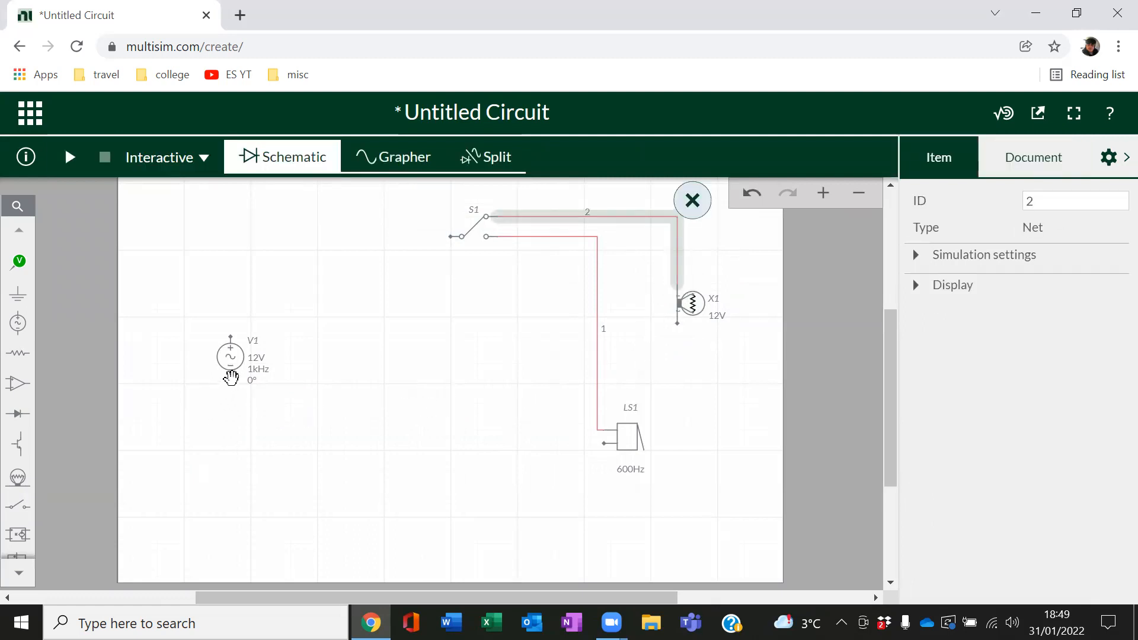
pyautogui.click(231, 378)
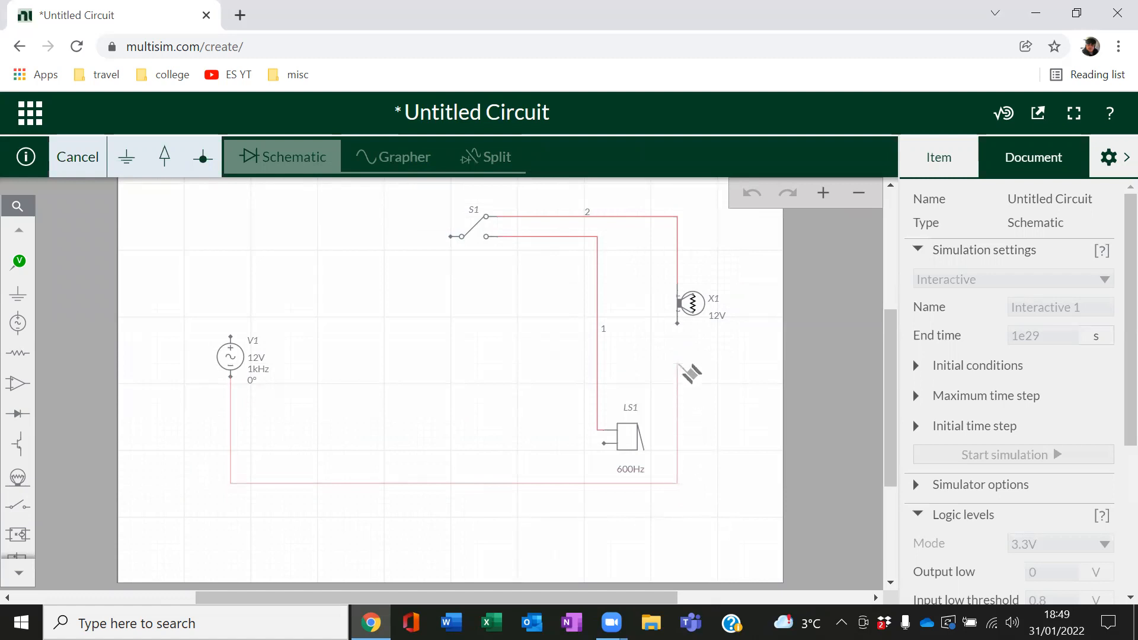
pyautogui.click(679, 322)
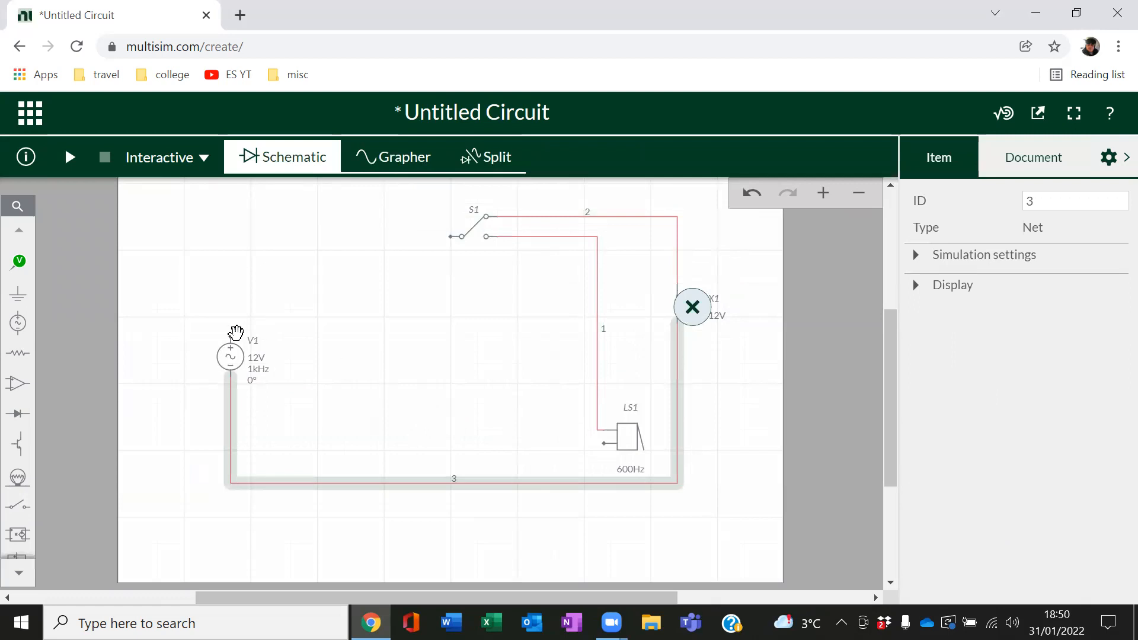
# - Wire the source's positive terminal to the switch's common pin and join the buzzer's lower pin to the source's return wire
pyautogui.click(231, 336)
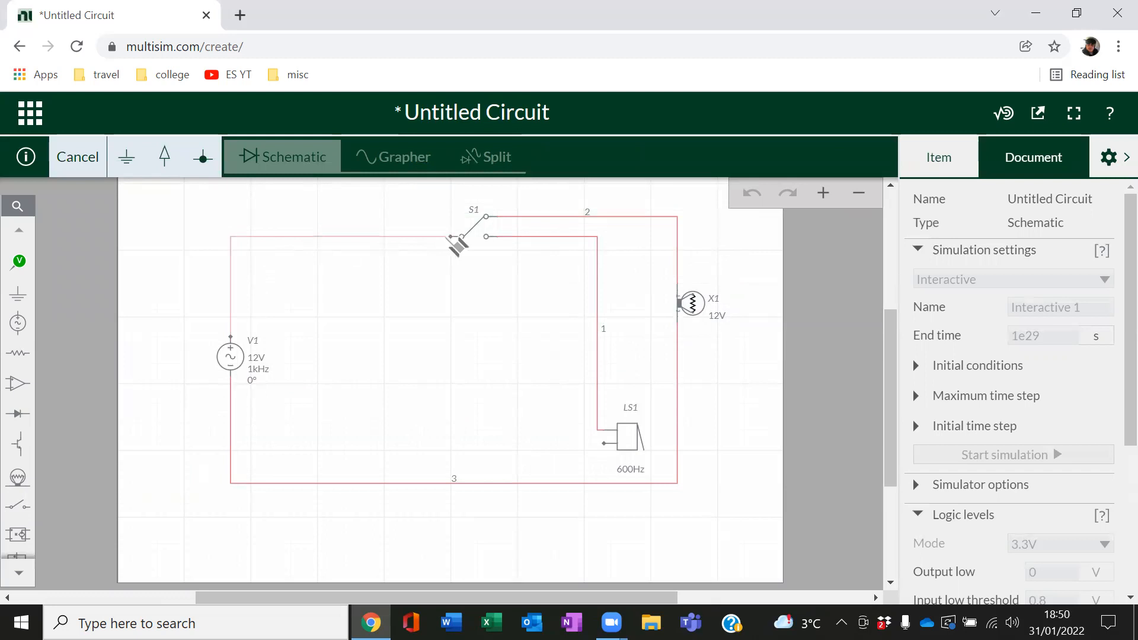
pyautogui.click(454, 238)
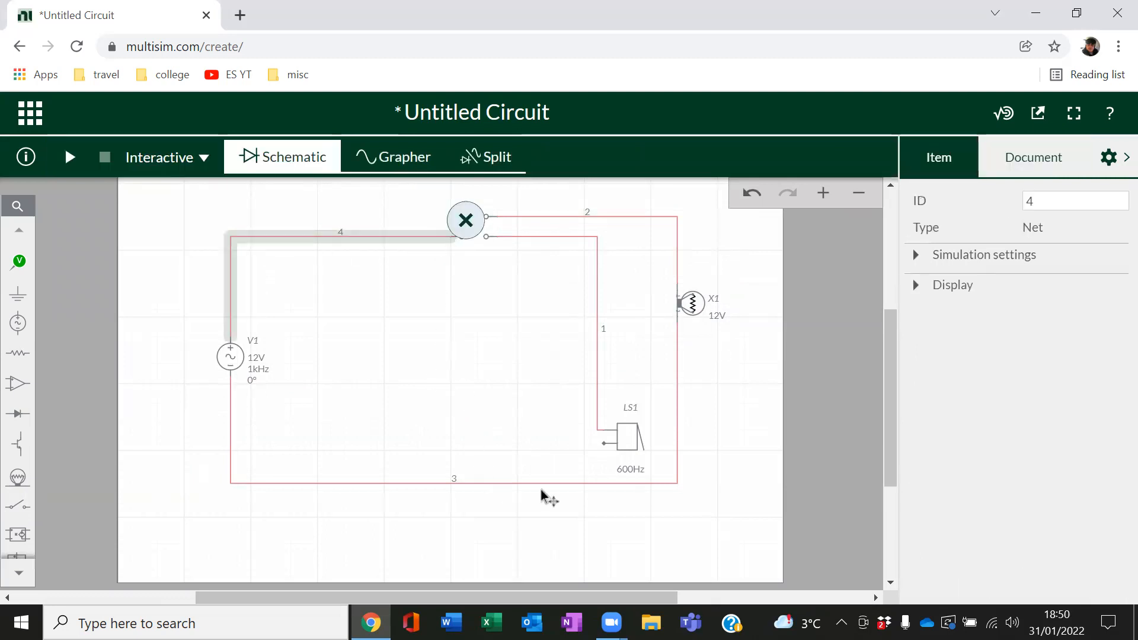
pyautogui.click(603, 444)
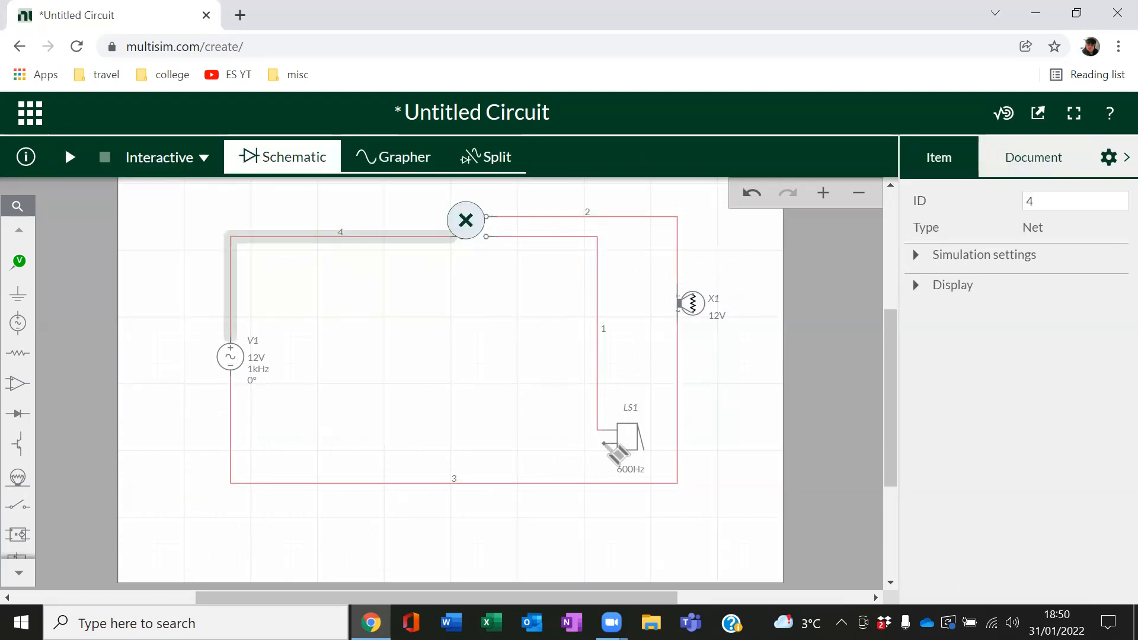
pyautogui.click(604, 484)
pyautogui.click(643, 503)
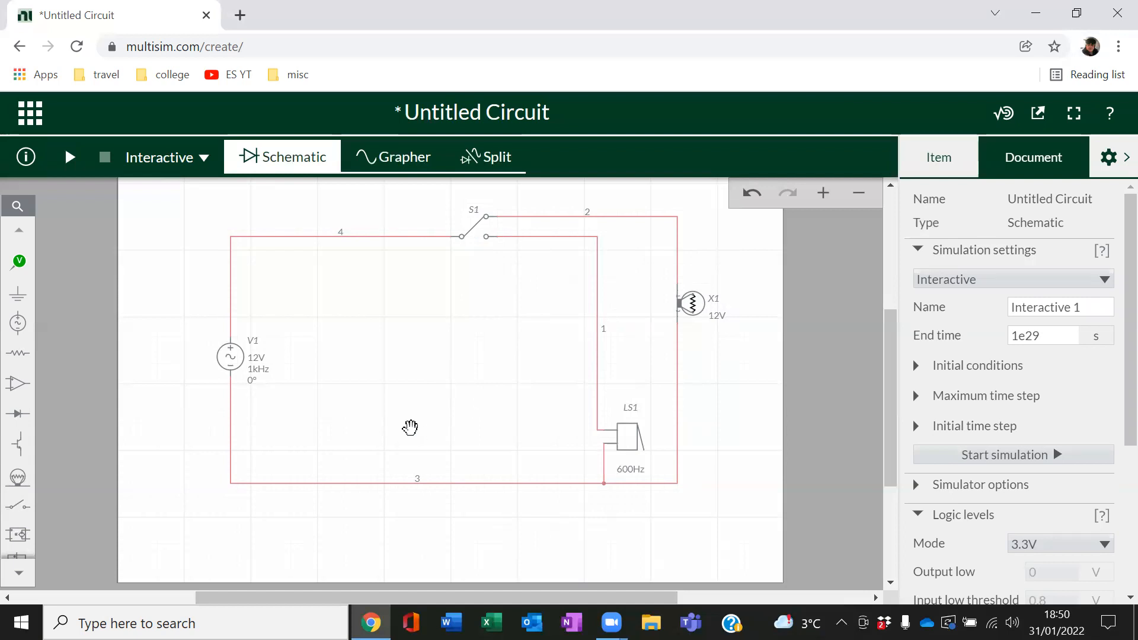
# - Place a ground symbol below the circuit and wire it to the source's return wire
pyautogui.click(17, 293)
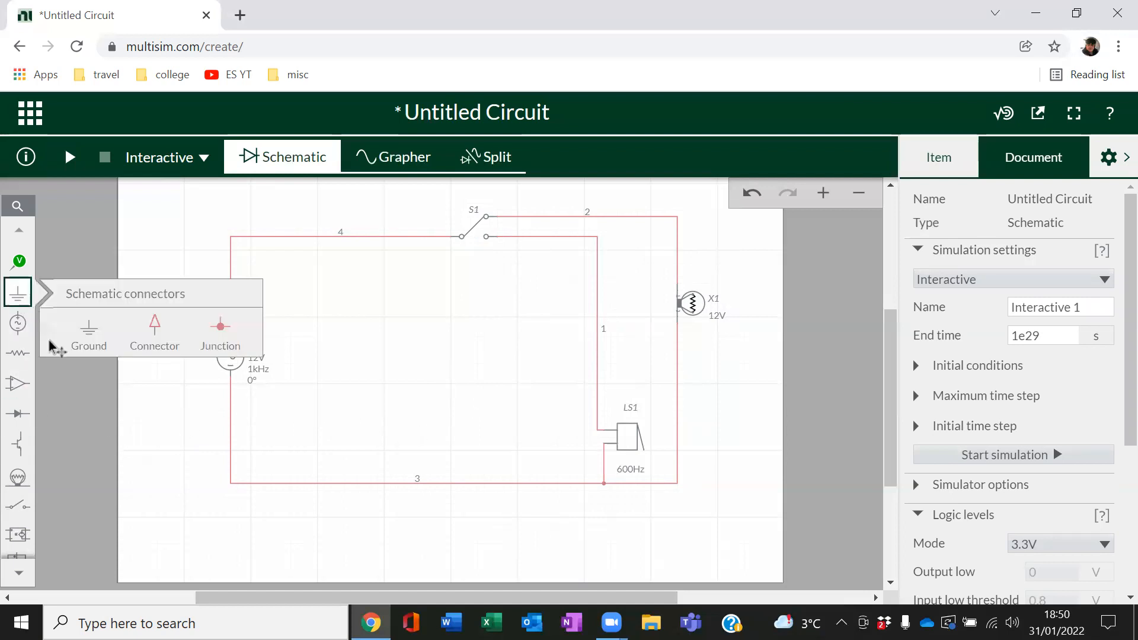
pyautogui.click(86, 333)
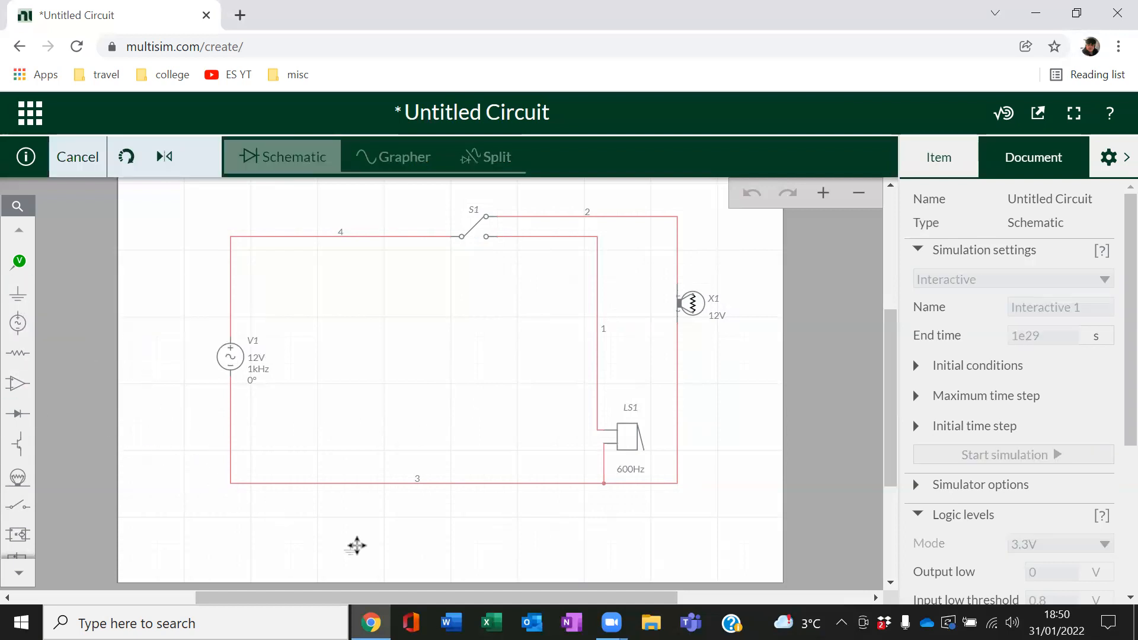
pyautogui.click(396, 545)
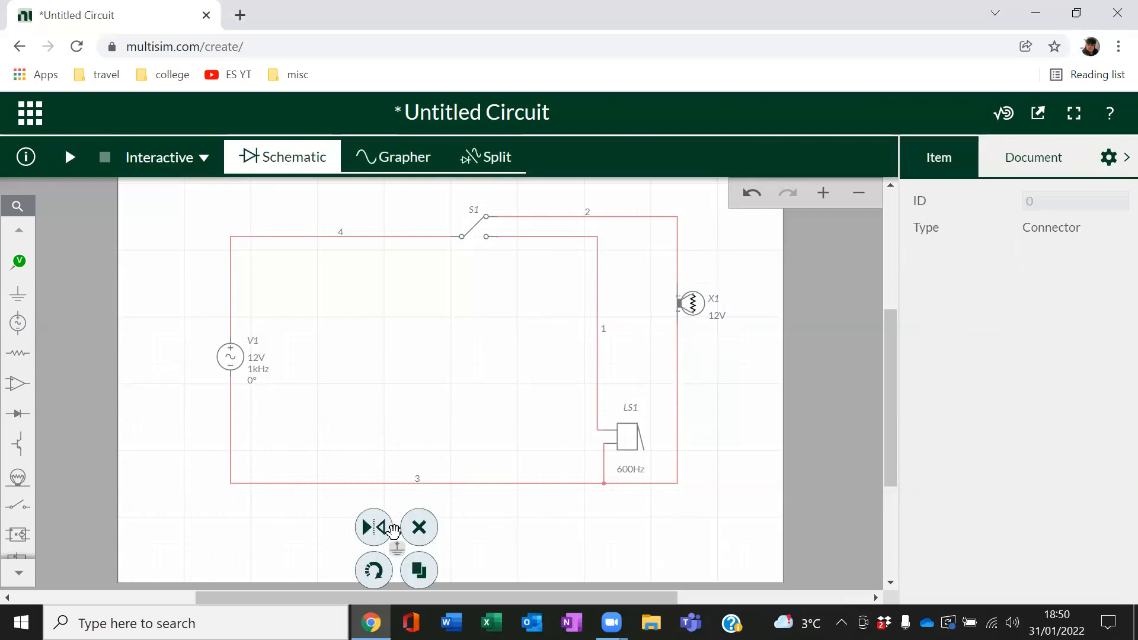
pyautogui.click(446, 508)
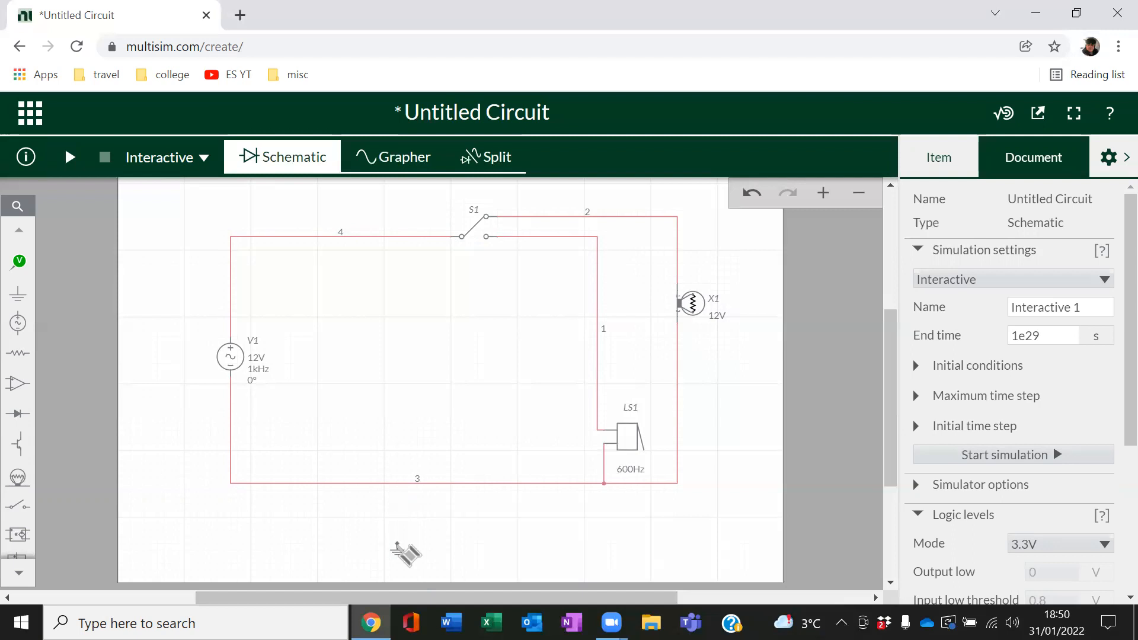
pyautogui.click(398, 542)
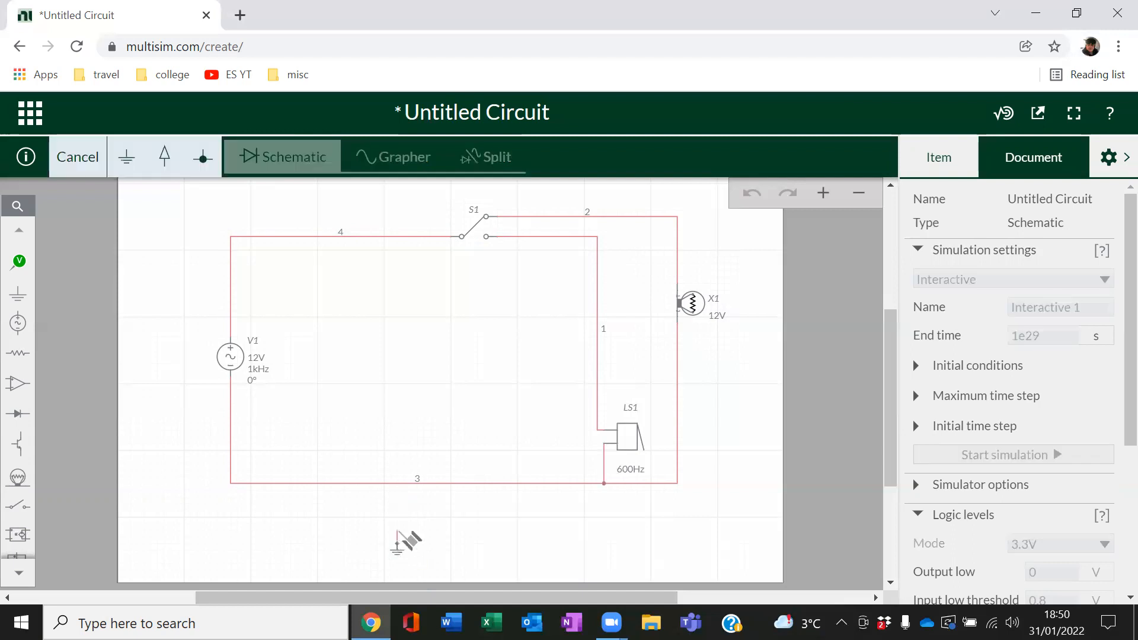
pyautogui.click(397, 483)
pyautogui.click(465, 520)
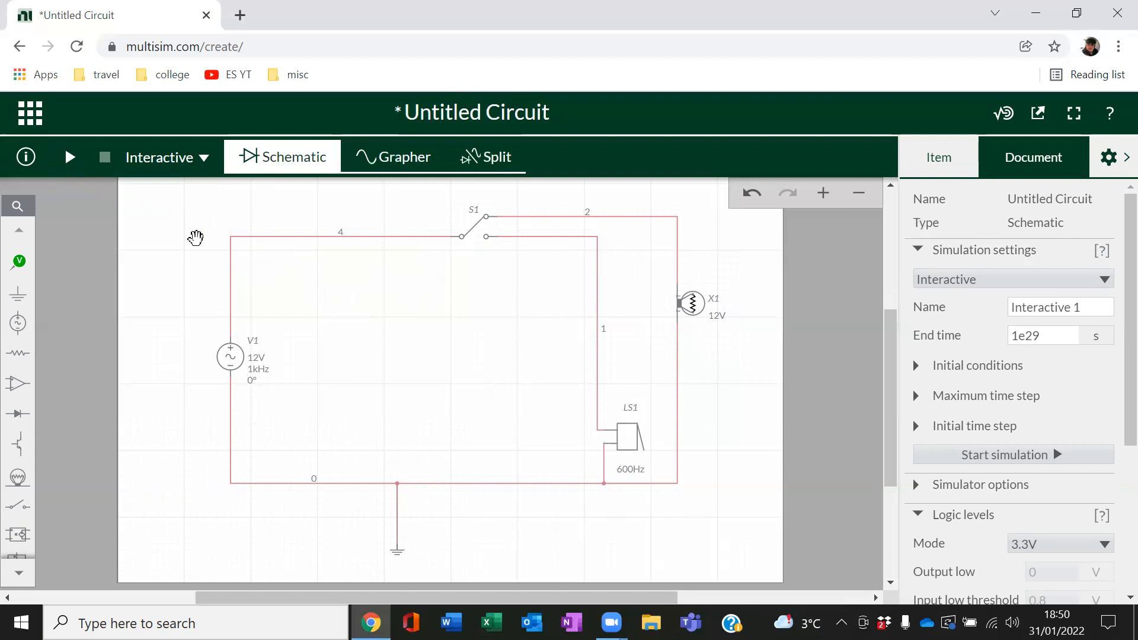
# - Run the simulation, flip the SPDT switch to the buzzer and back to the lamp, and stop the simulation
pyautogui.click(69, 158)
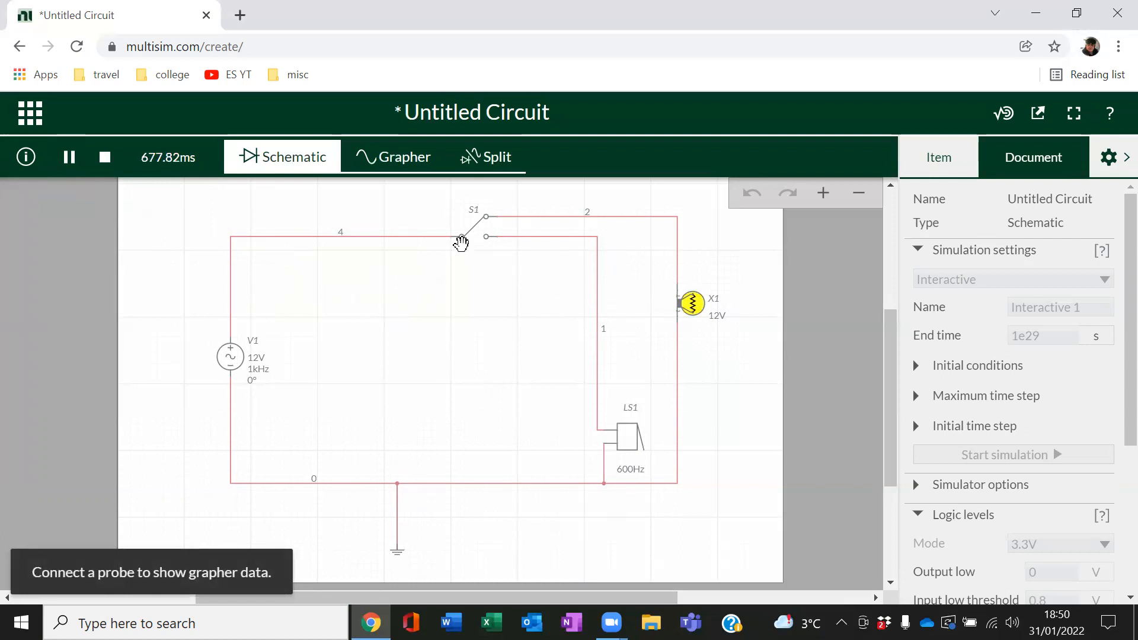
pyautogui.click(470, 232)
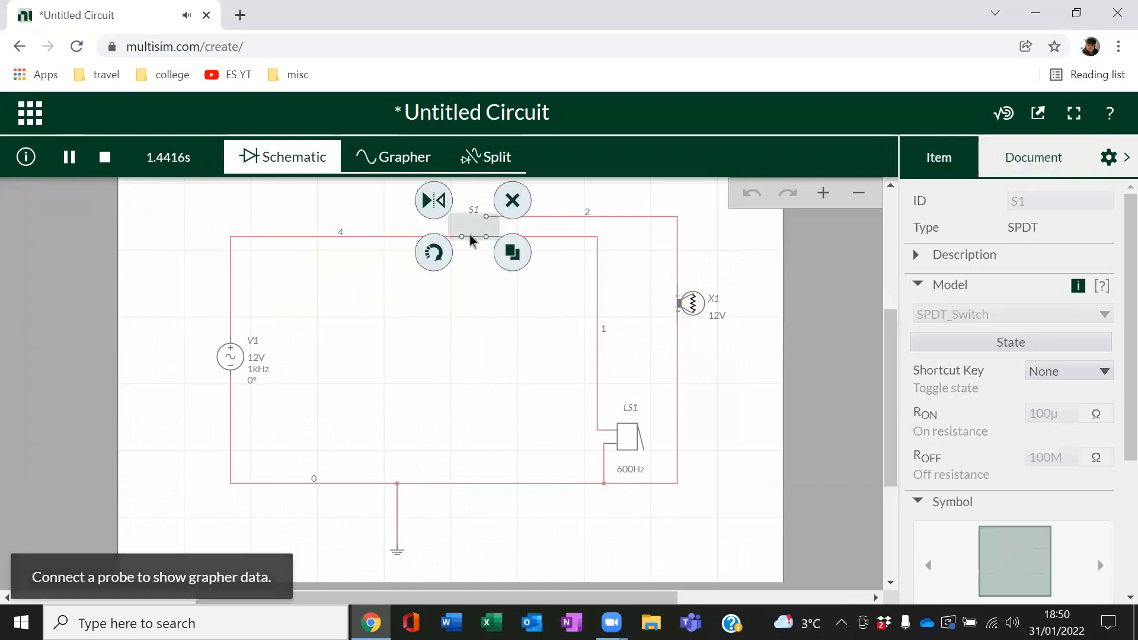
pyautogui.click(468, 235)
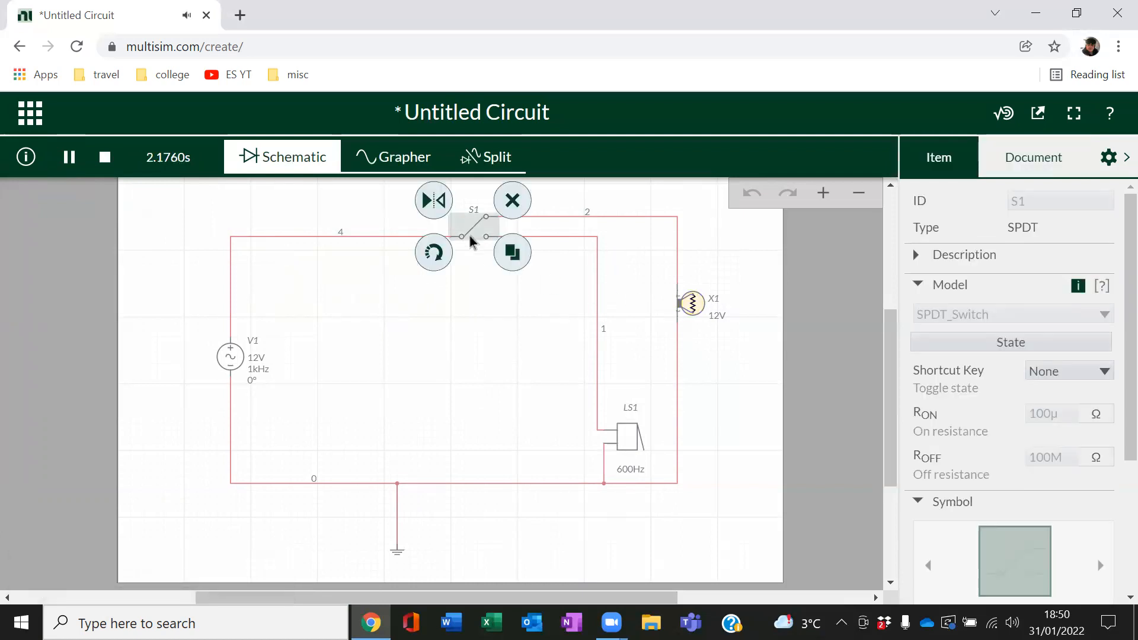
pyautogui.click(468, 235)
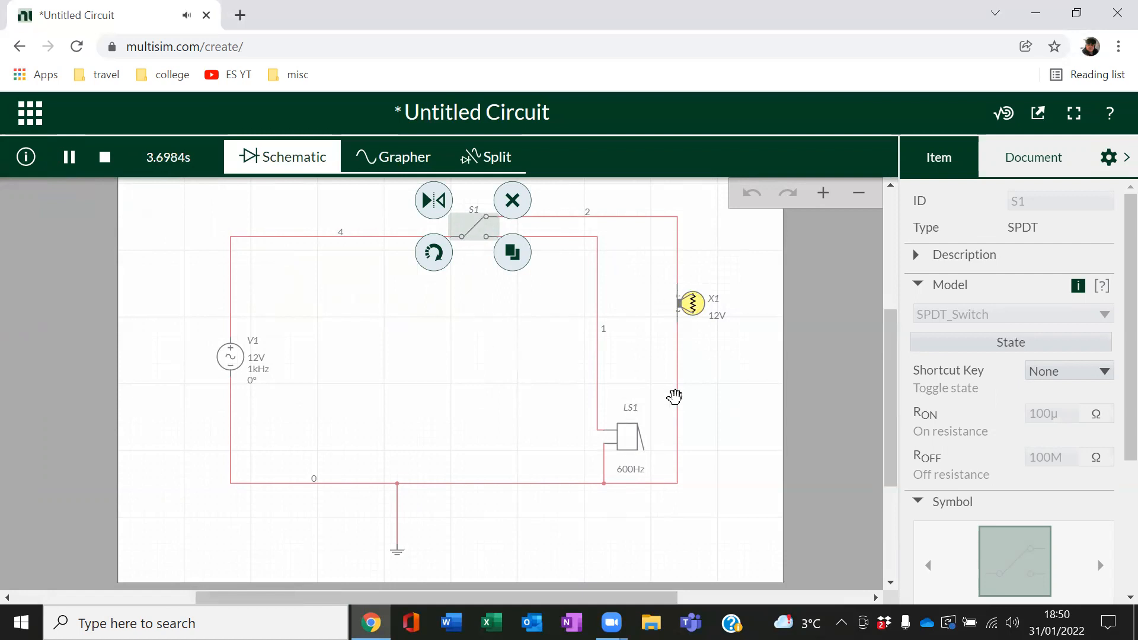
pyautogui.click(105, 158)
pyautogui.click(718, 353)
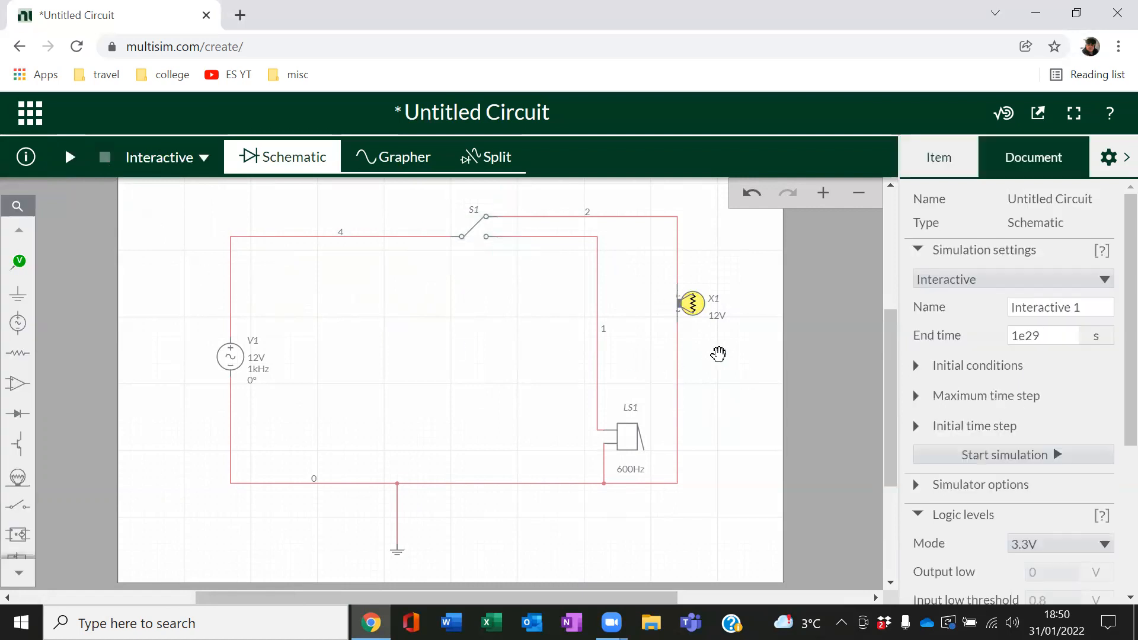
# - Place a voltage probe on the wire between the SPDT switch's upper contact and the lamp
pyautogui.click(19, 260)
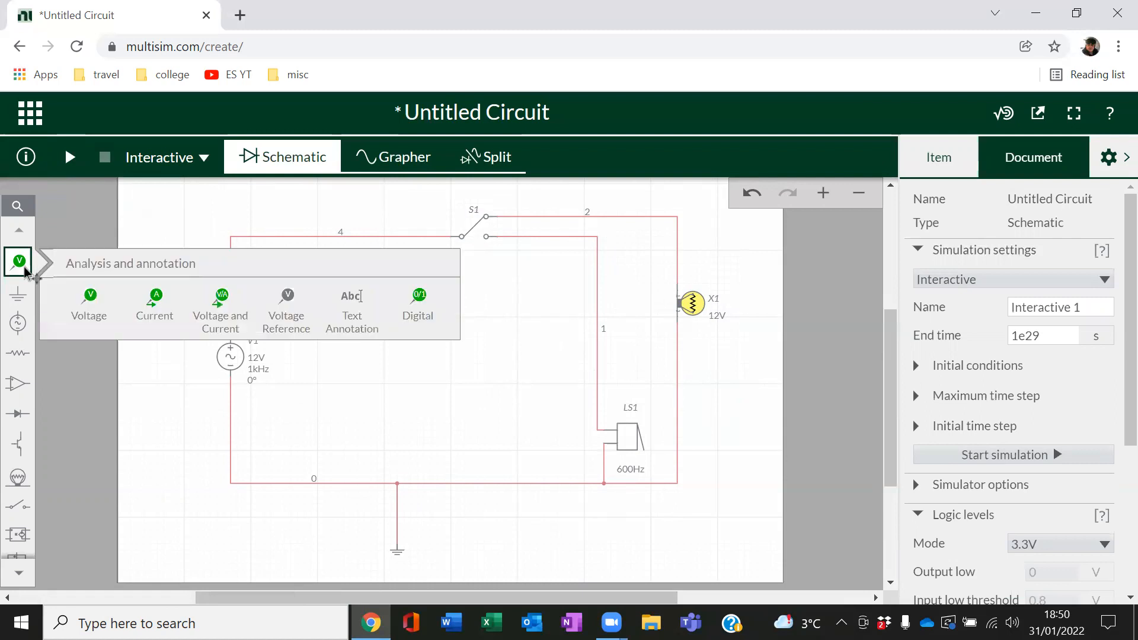
pyautogui.click(88, 301)
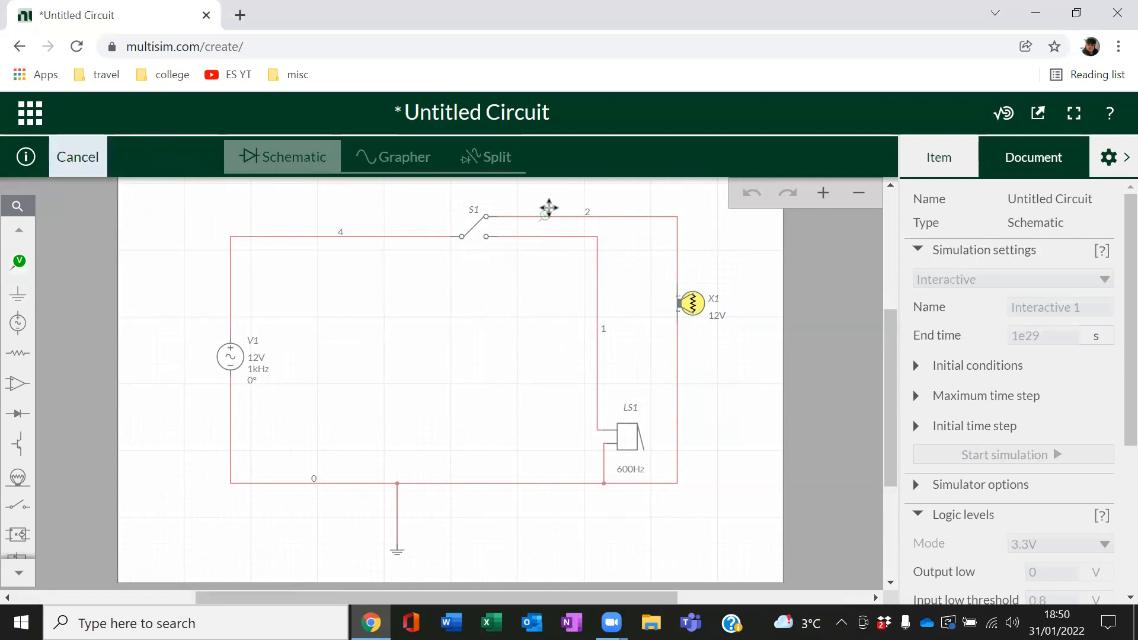
pyautogui.click(548, 207)
pyautogui.scroll(1, 550, 205)
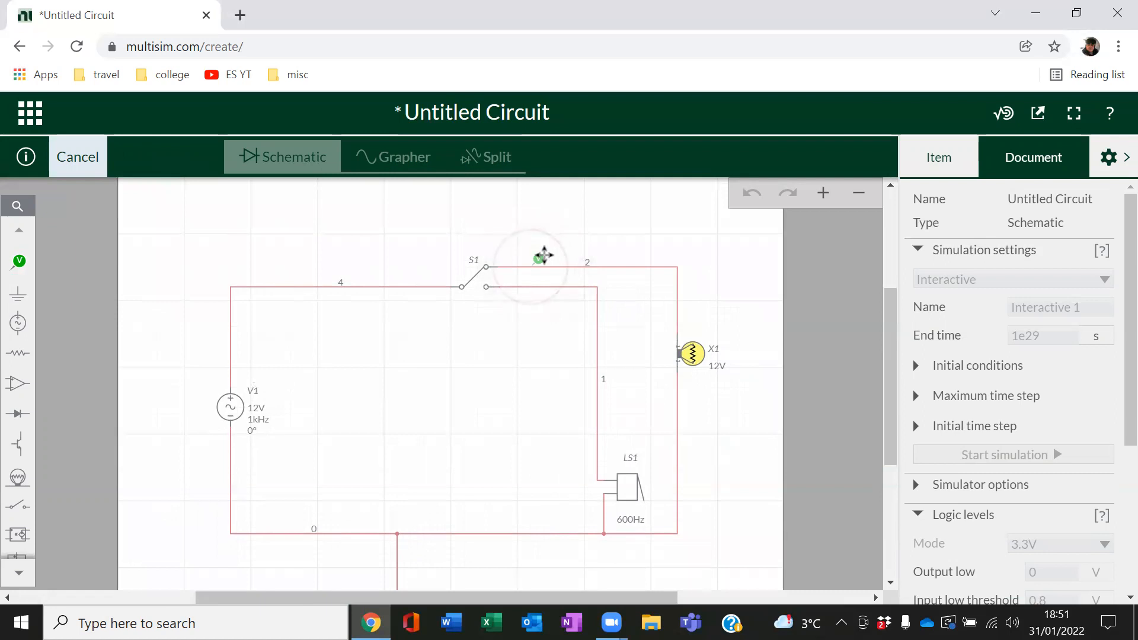
pyautogui.click(538, 259)
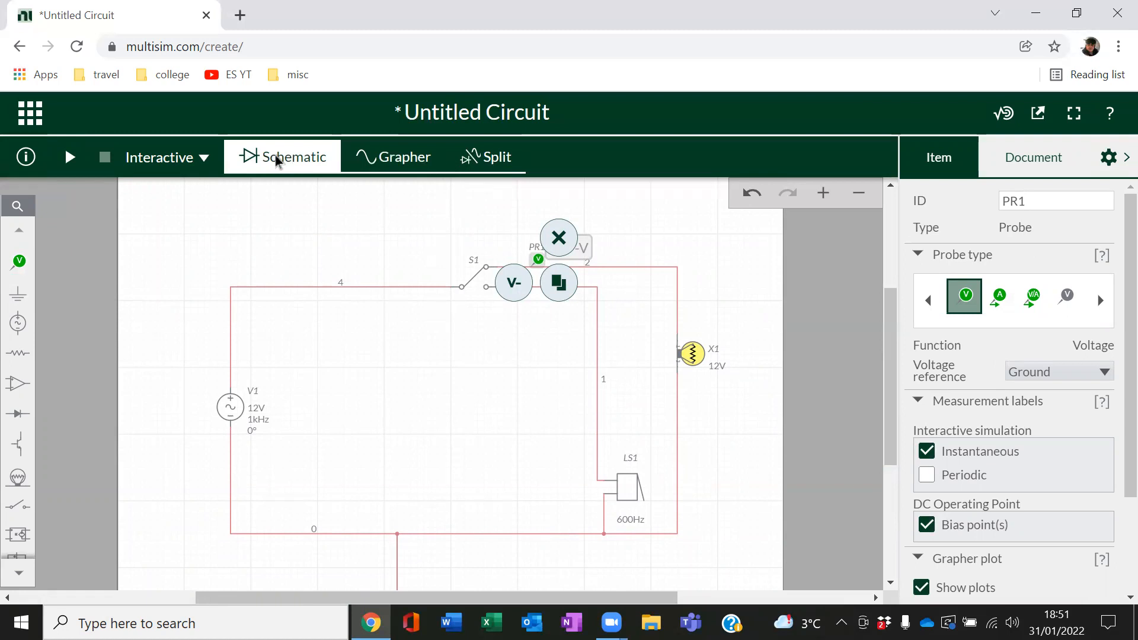
# - Show the schematic and the grapher side by side and run the simulation to plot the probe's voltage
pyautogui.click(365, 158)
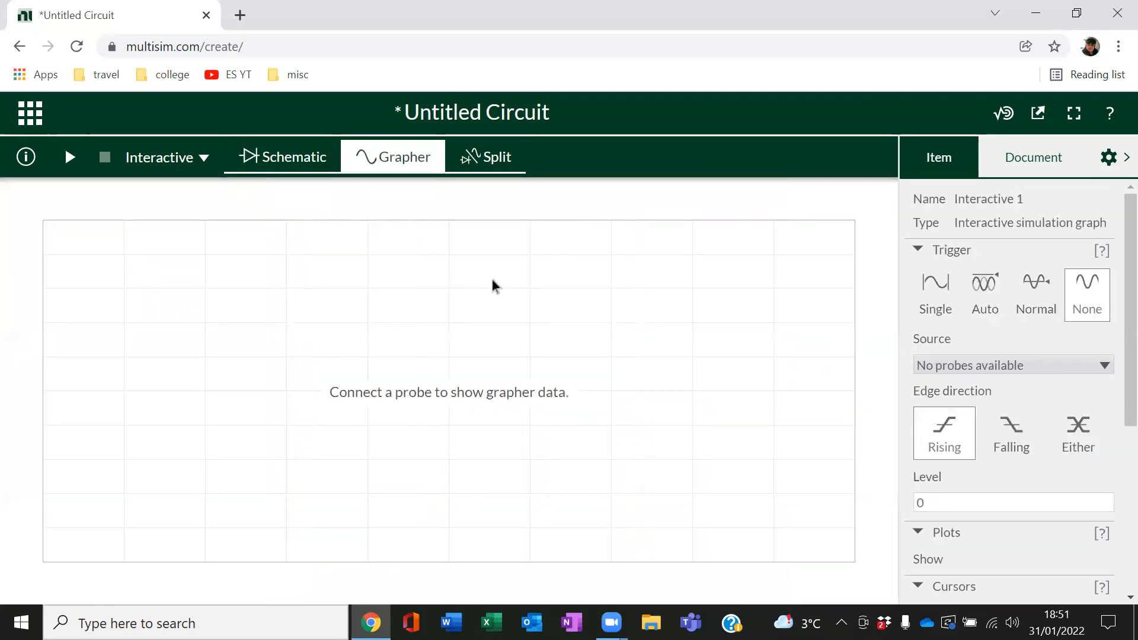
pyautogui.click(485, 159)
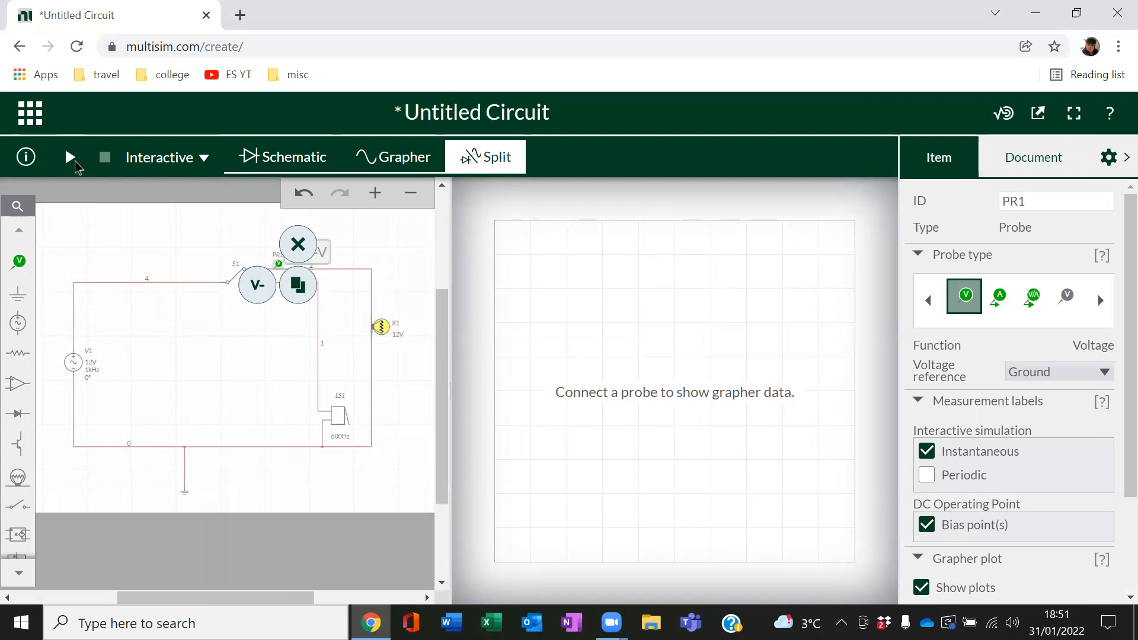
pyautogui.click(72, 163)
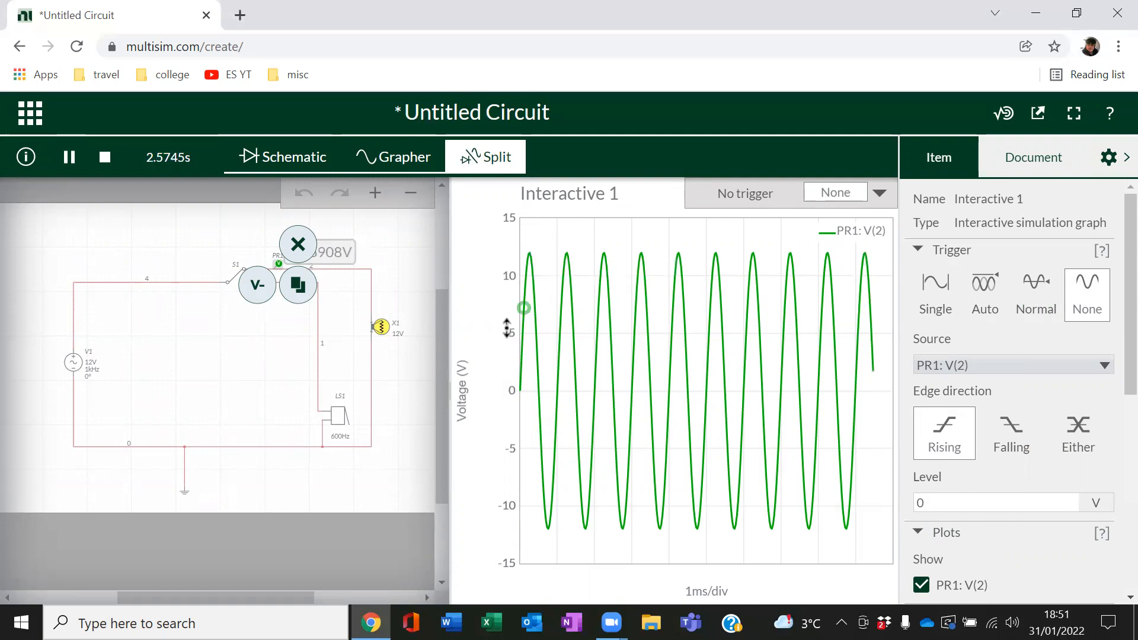
# - Change the graph's trigger to Single and finally to Normal, flipping the SPDT switch to the buzzer in between
pyautogui.click(878, 193)
pyautogui.click(839, 218)
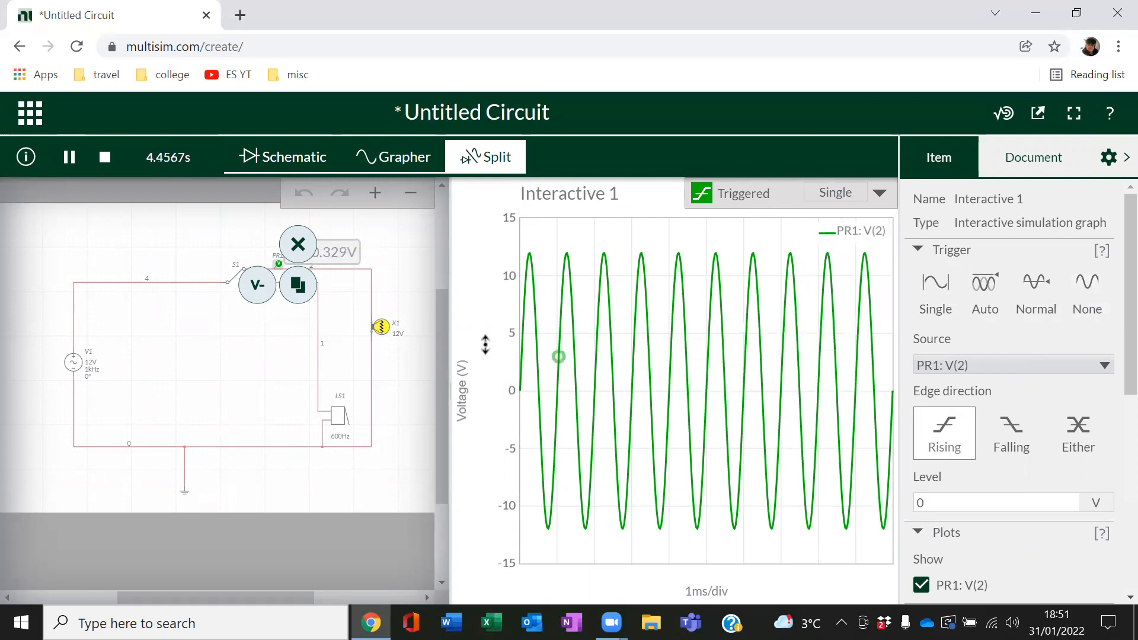
pyautogui.click(236, 285)
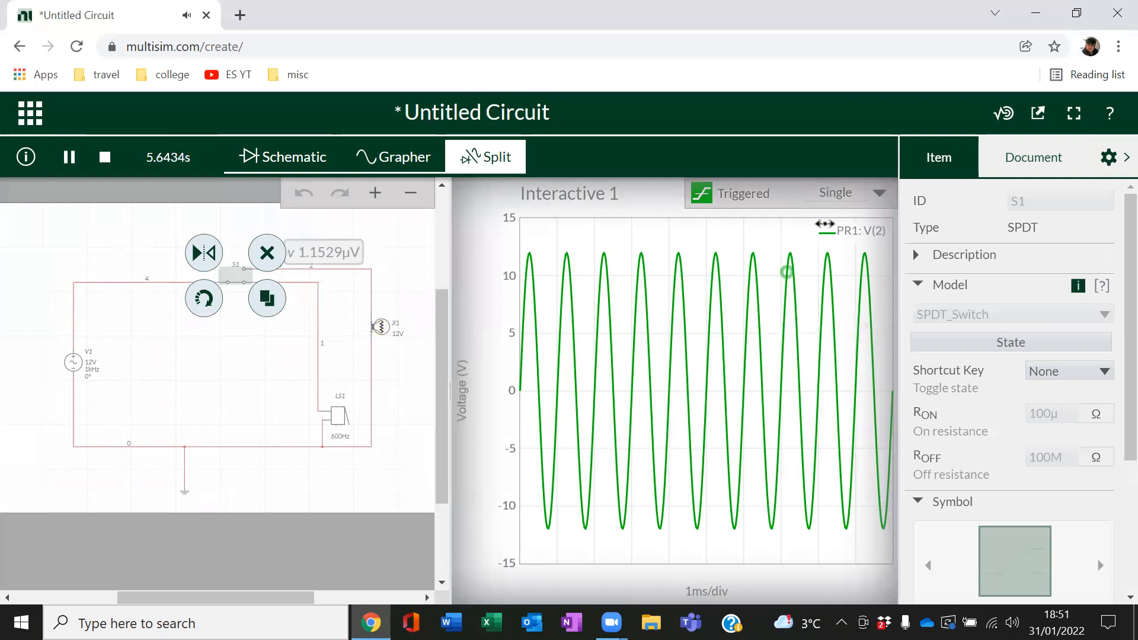
pyautogui.click(873, 199)
pyautogui.click(875, 194)
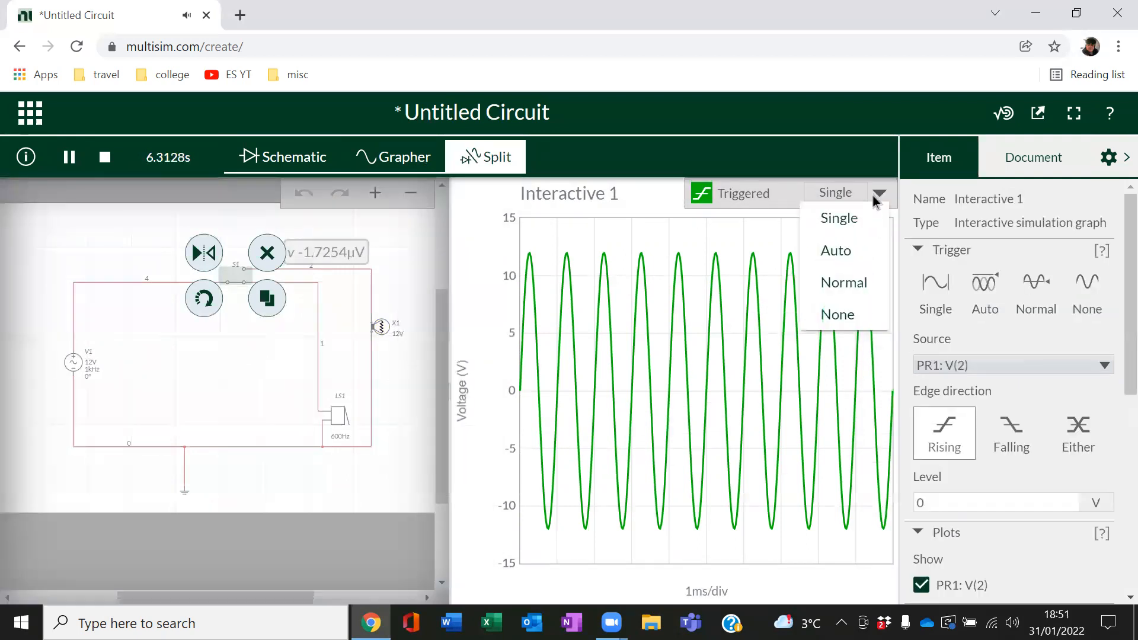
pyautogui.click(861, 284)
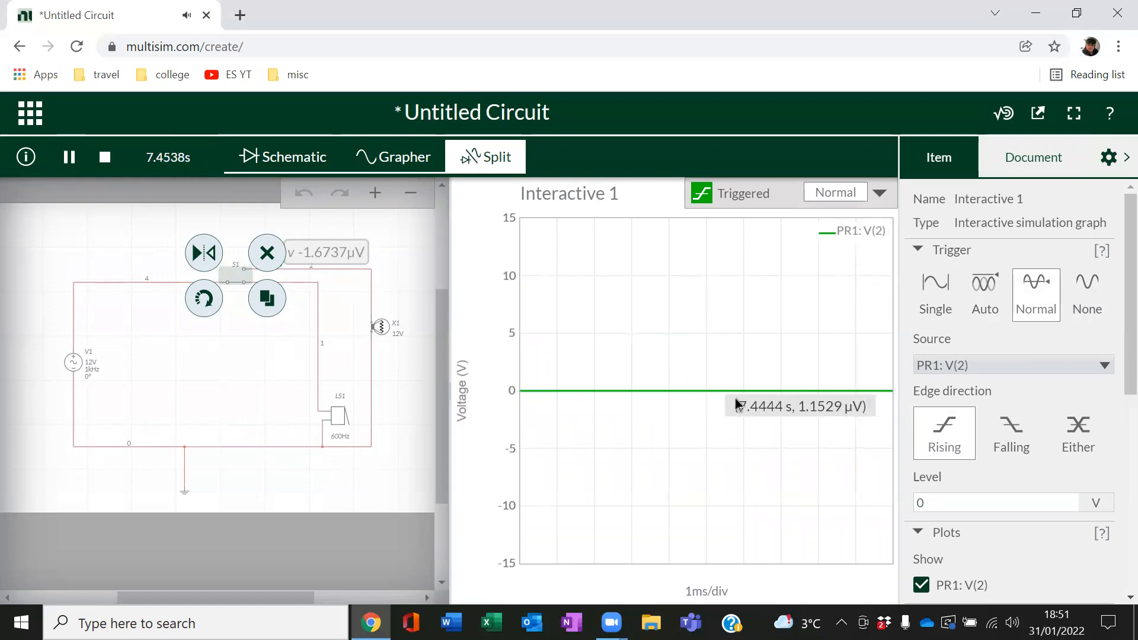
# - Flip the SPDT switch back to the lamp and stop the simulation
pyautogui.click(236, 284)
pyautogui.click(237, 282)
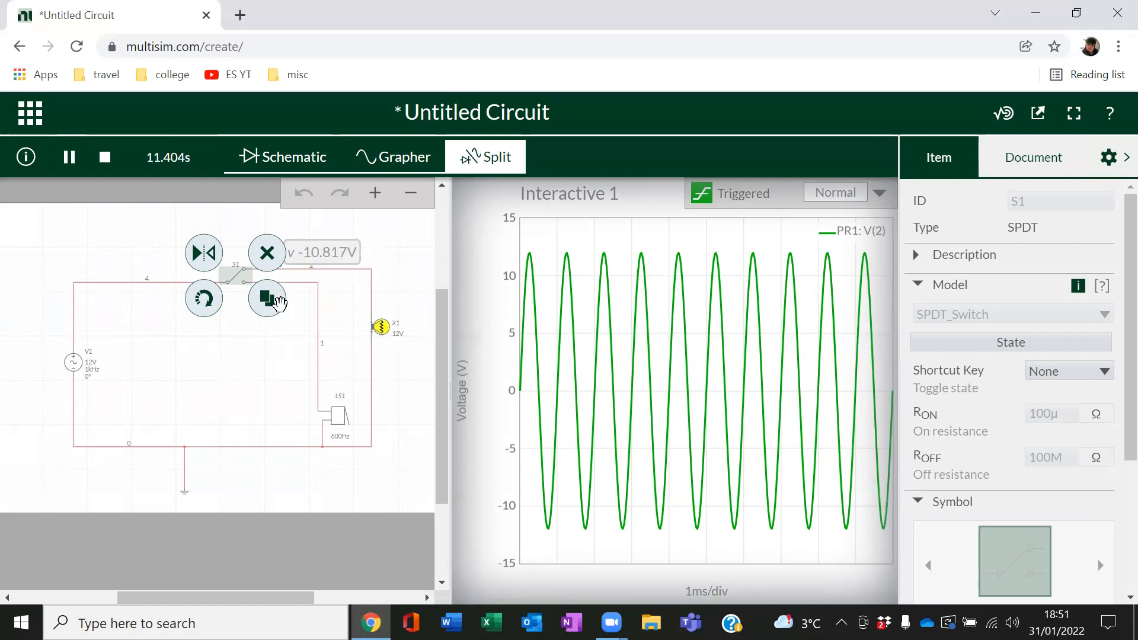
pyautogui.click(106, 161)
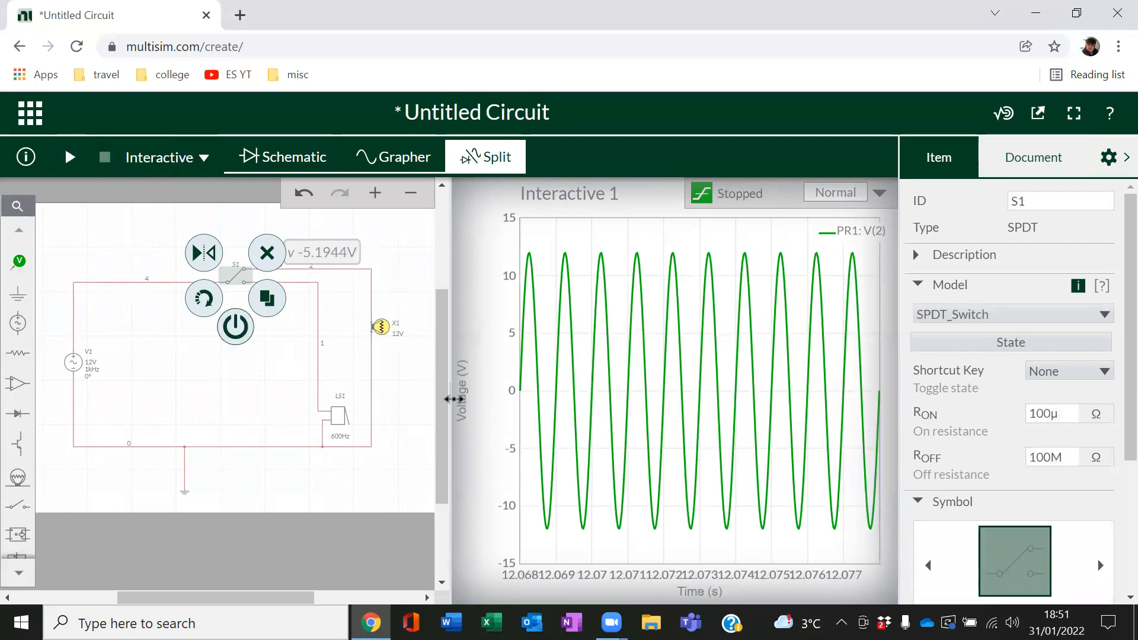
# - Widen the schematic area beside the graph and show the AC source's properties
pyautogui.moveTo(453, 393); pyautogui.dragTo(511, 399)
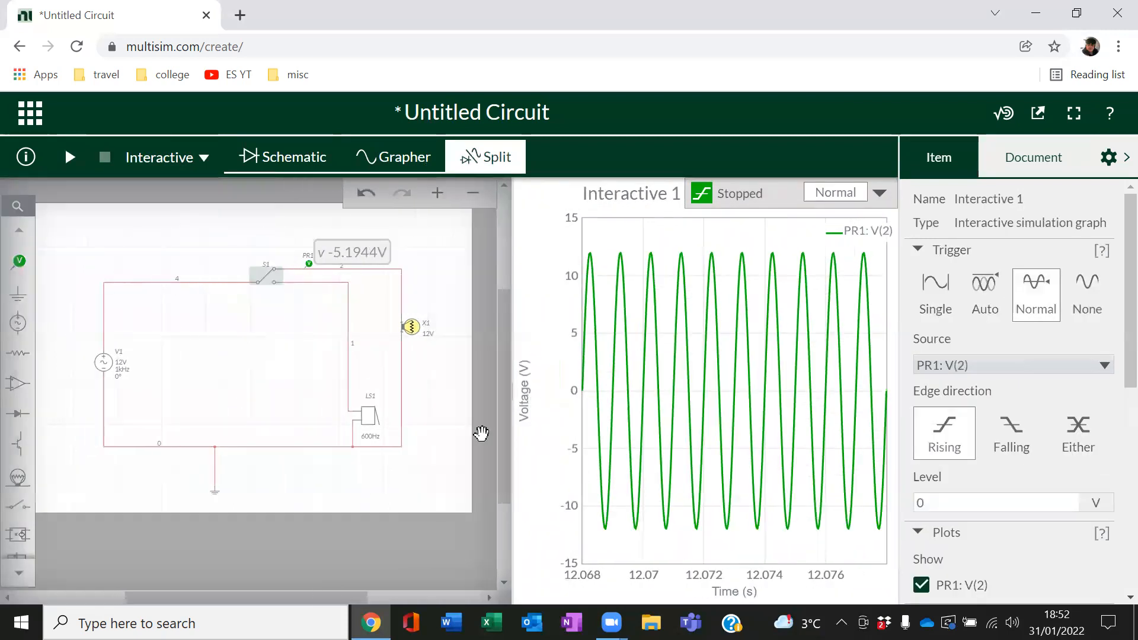
pyautogui.click(408, 469)
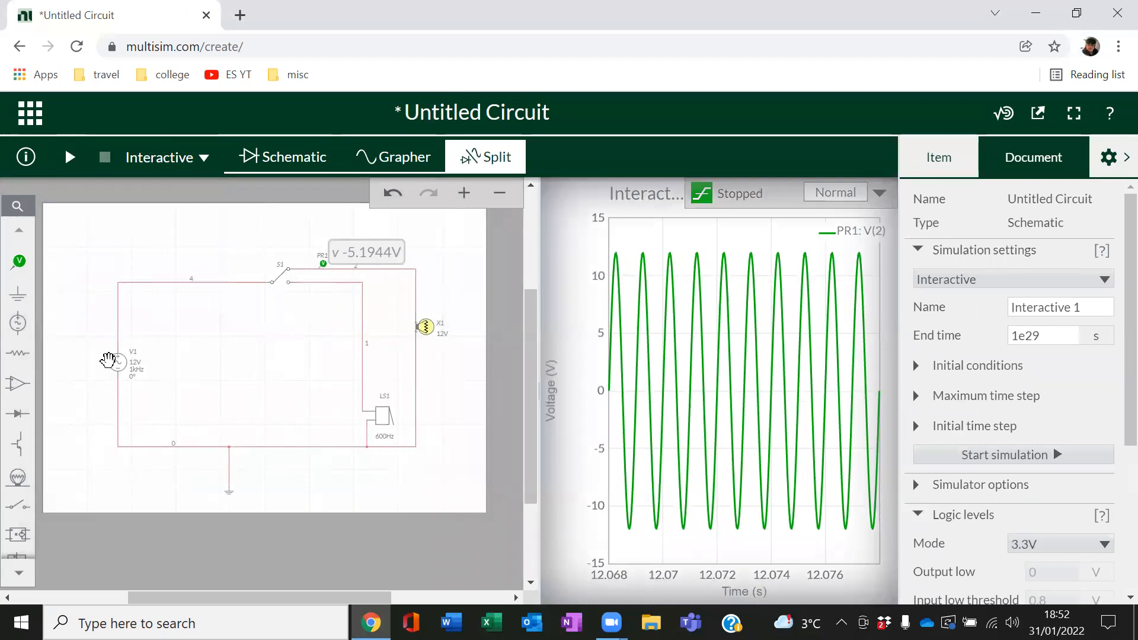
pyautogui.click(110, 360)
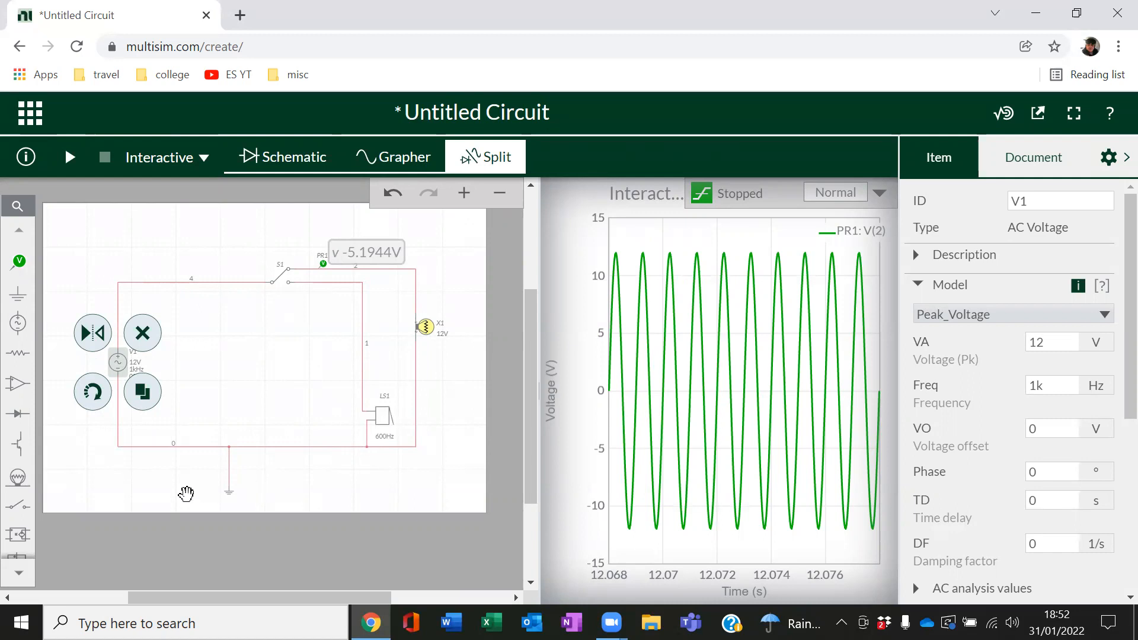
# - Insert an SPST switch into the wire between the AC source's positive terminal and the SPDT switch
pyautogui.click(26, 508)
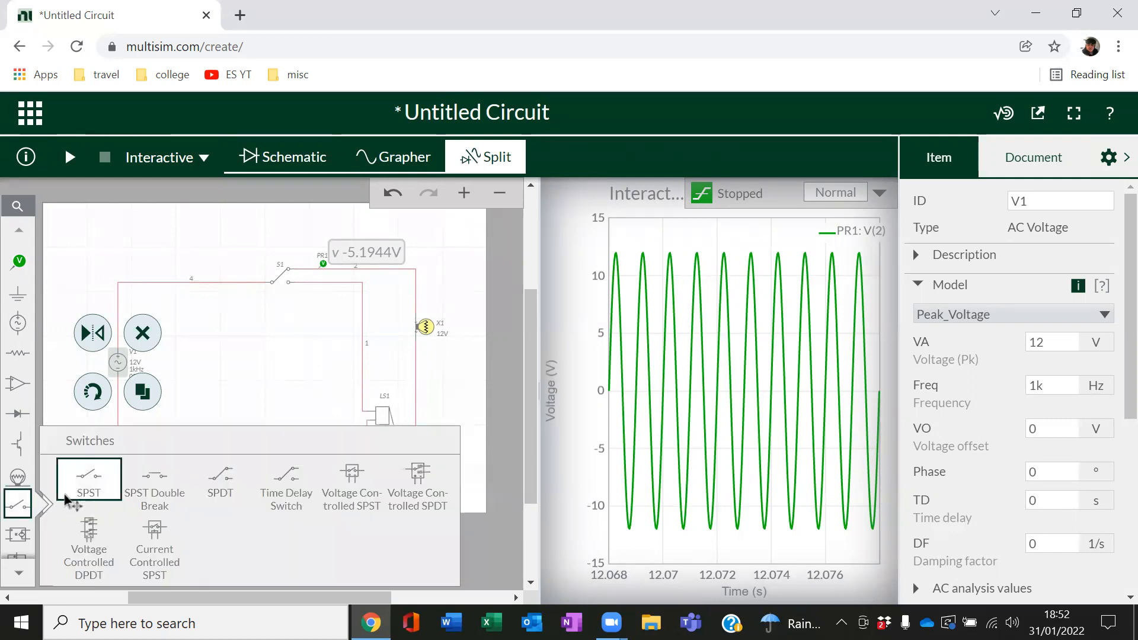
pyautogui.click(90, 481)
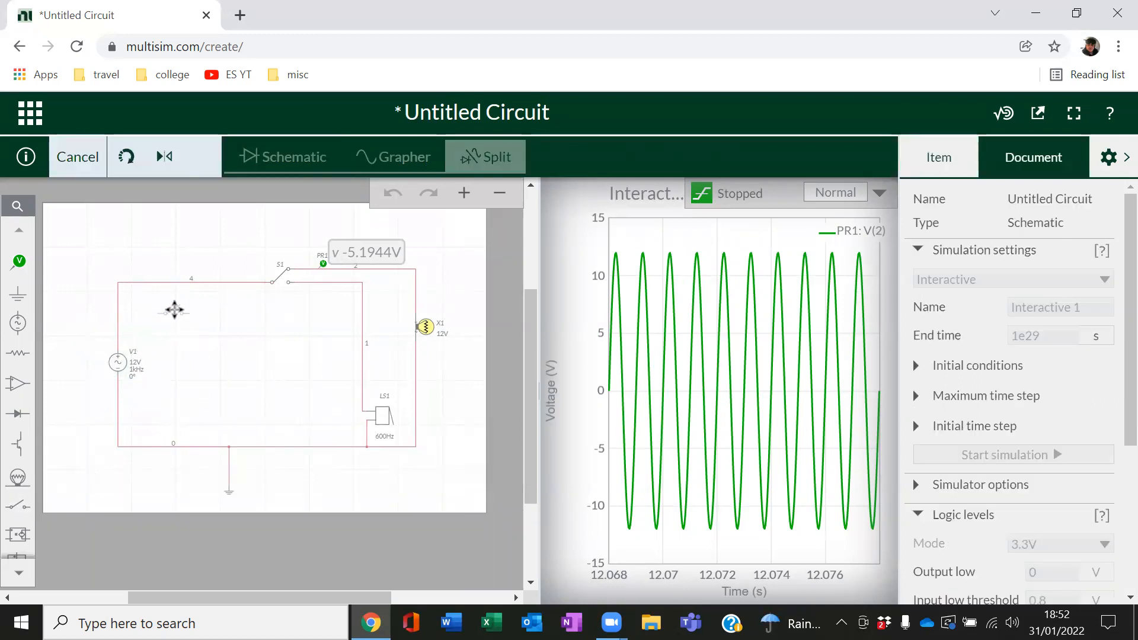
pyautogui.scroll(3, 175, 310)
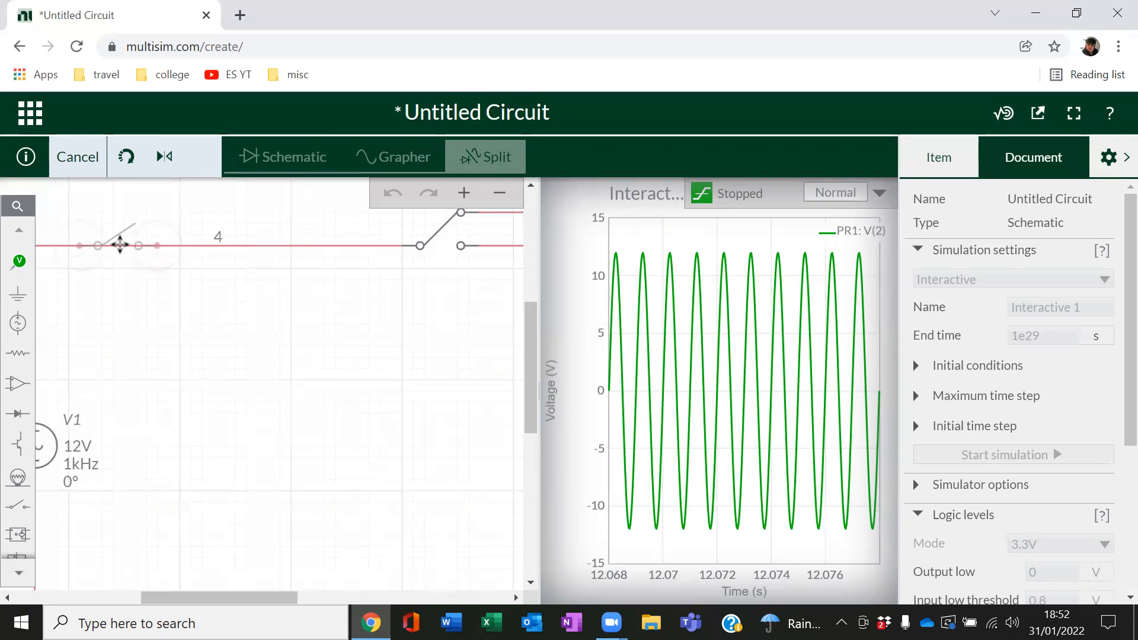
pyautogui.click(120, 244)
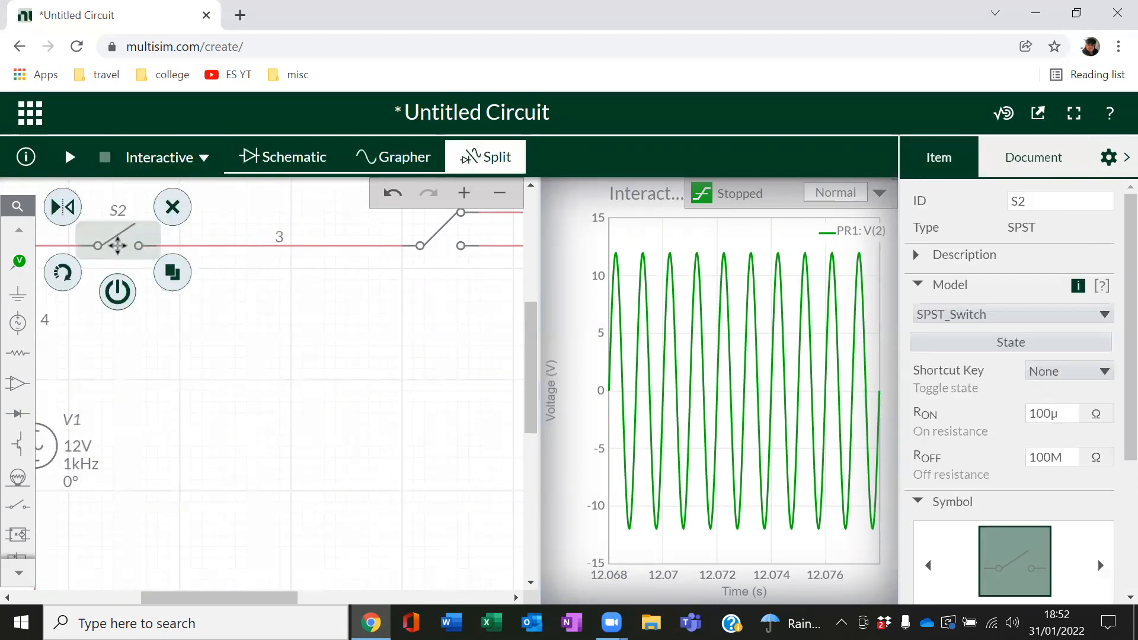
pyautogui.scroll(-1, 203, 384)
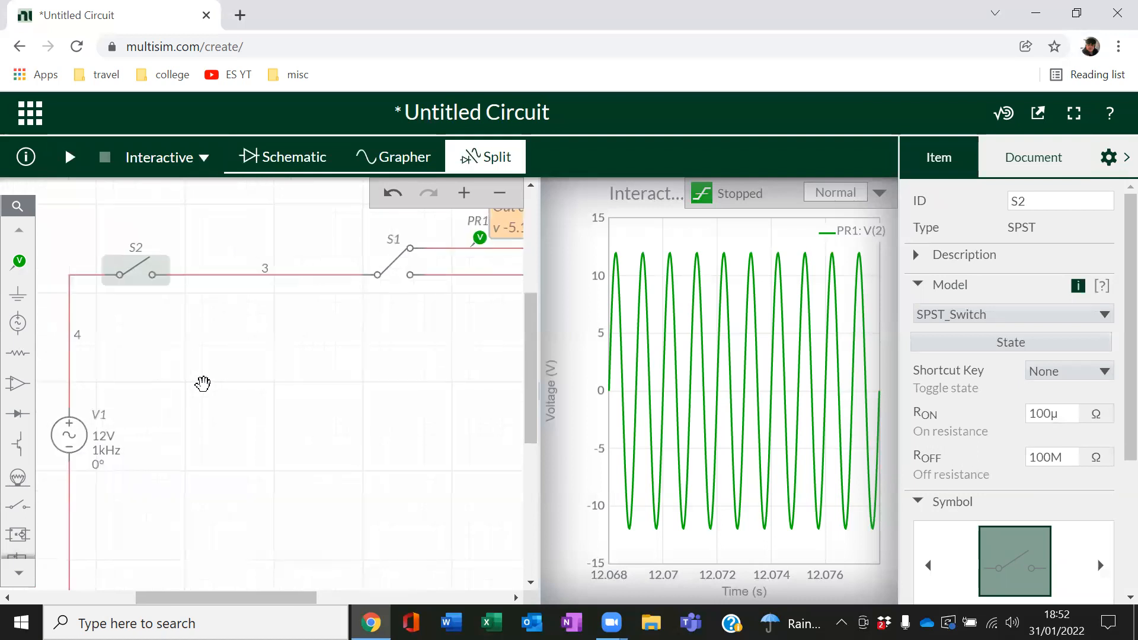
pyautogui.scroll(-4, 202, 384)
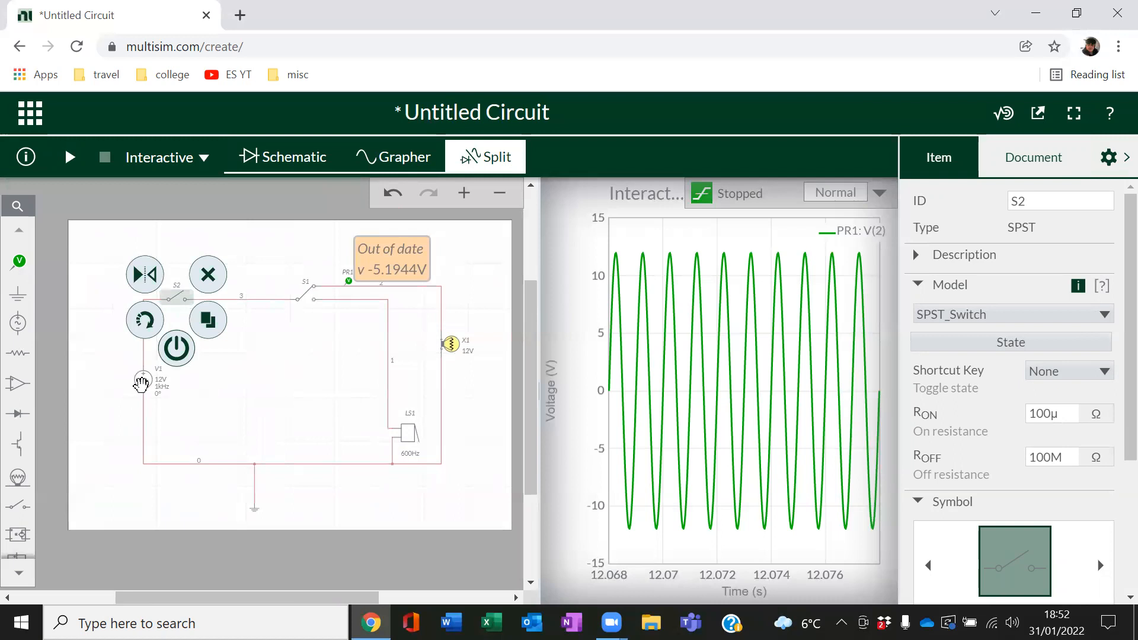
# - View the properties of the AC source and of the SPDT switch
pyautogui.click(141, 384)
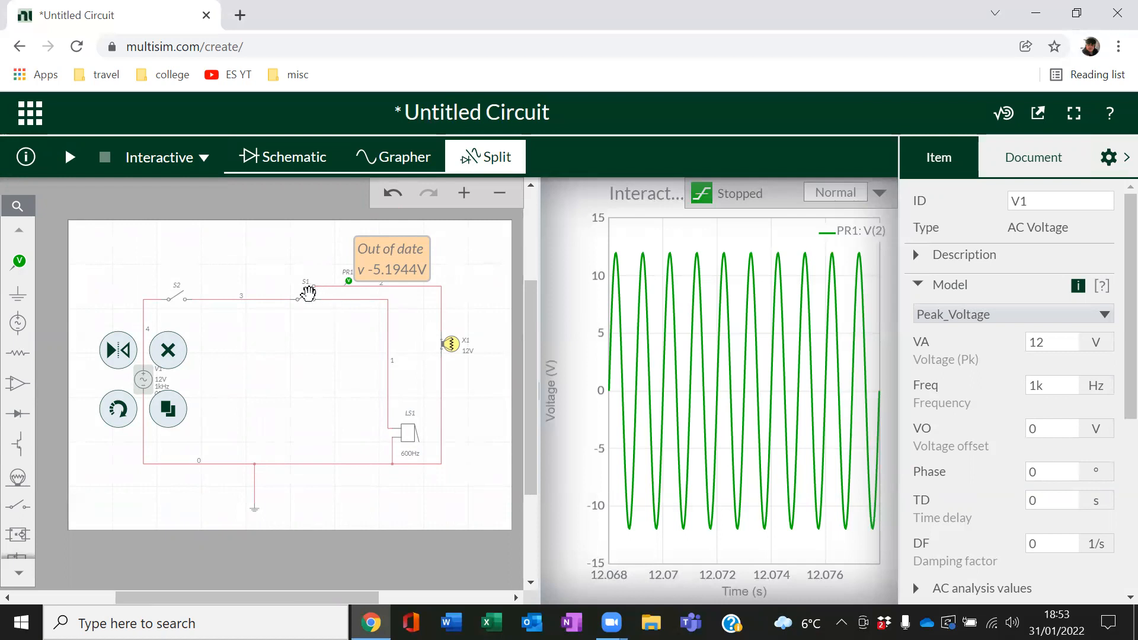
pyautogui.click(309, 293)
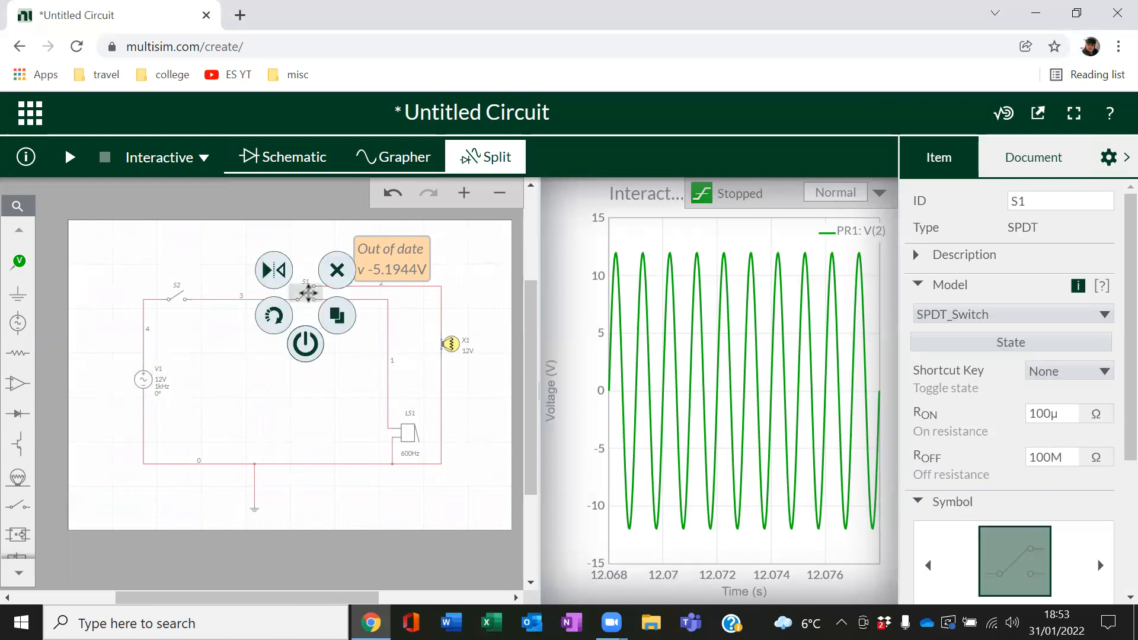
# - Start the interactive simulation and close the SPST switch so the source feeds the lamp
pyautogui.click(328, 384)
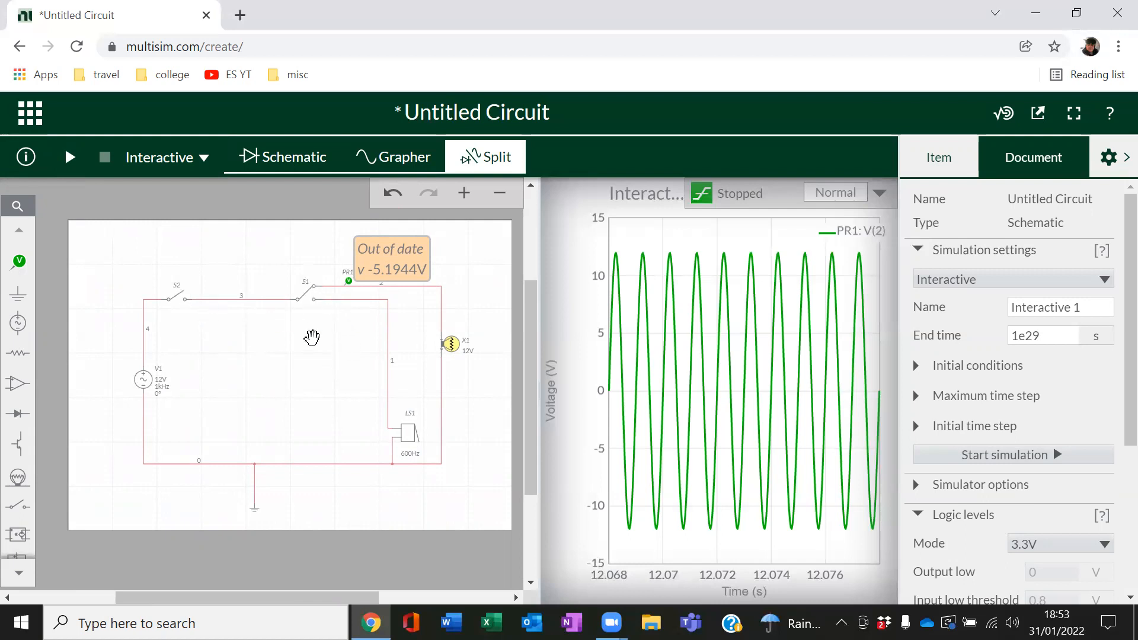
pyautogui.click(69, 157)
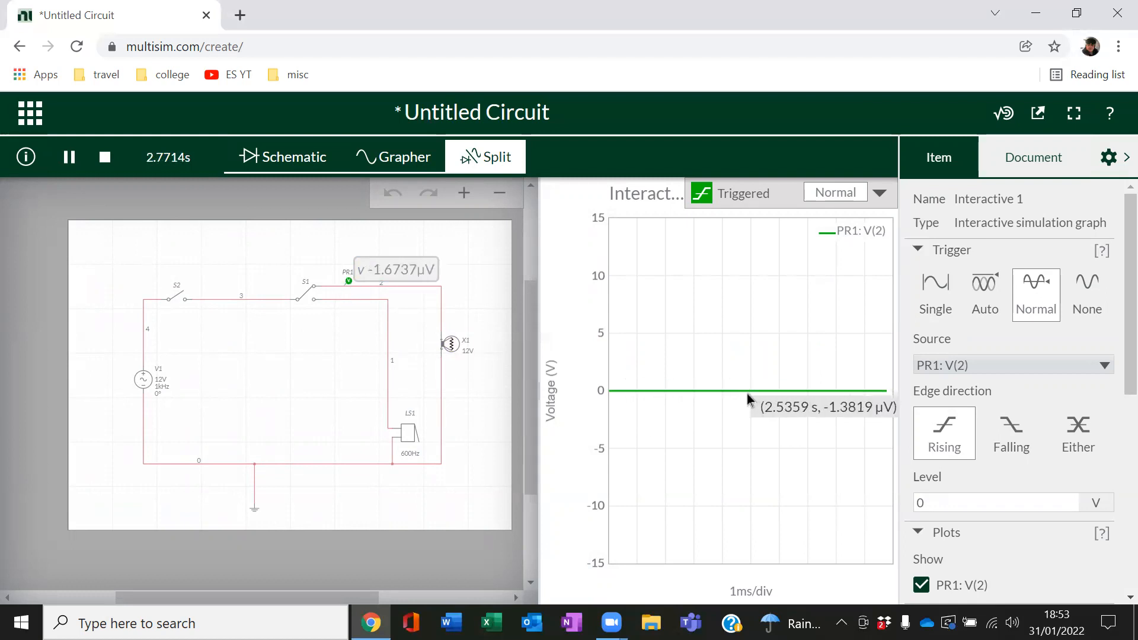
pyautogui.click(179, 294)
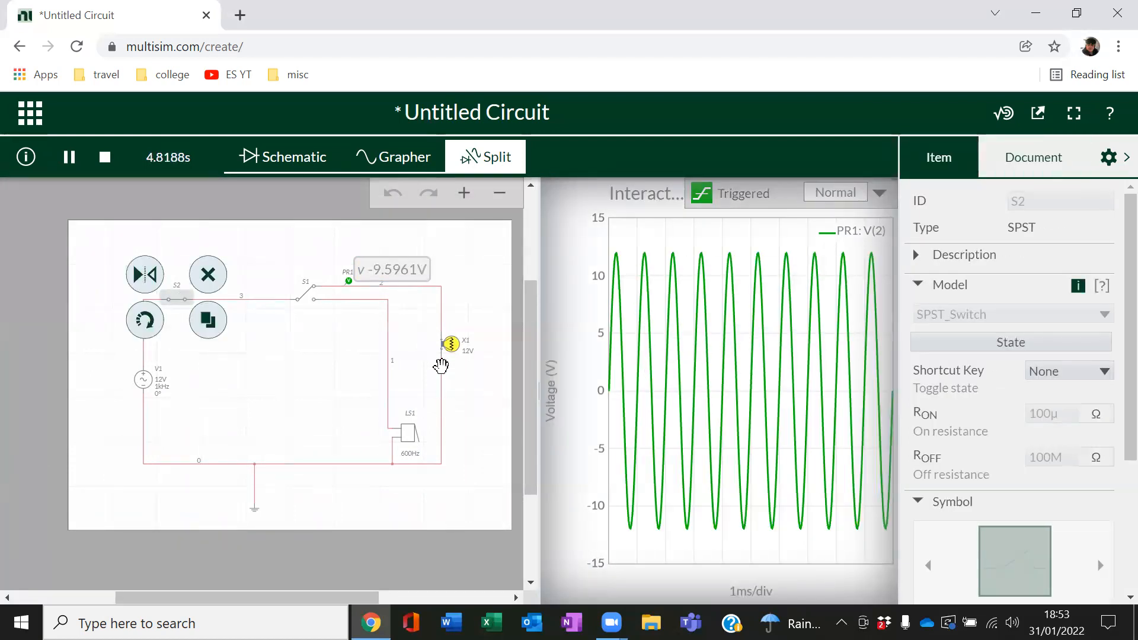
# - Flip the SPDT switch to the buzzer and back to the lamp, and open the SPST switch to cut the power
pyautogui.click(308, 298)
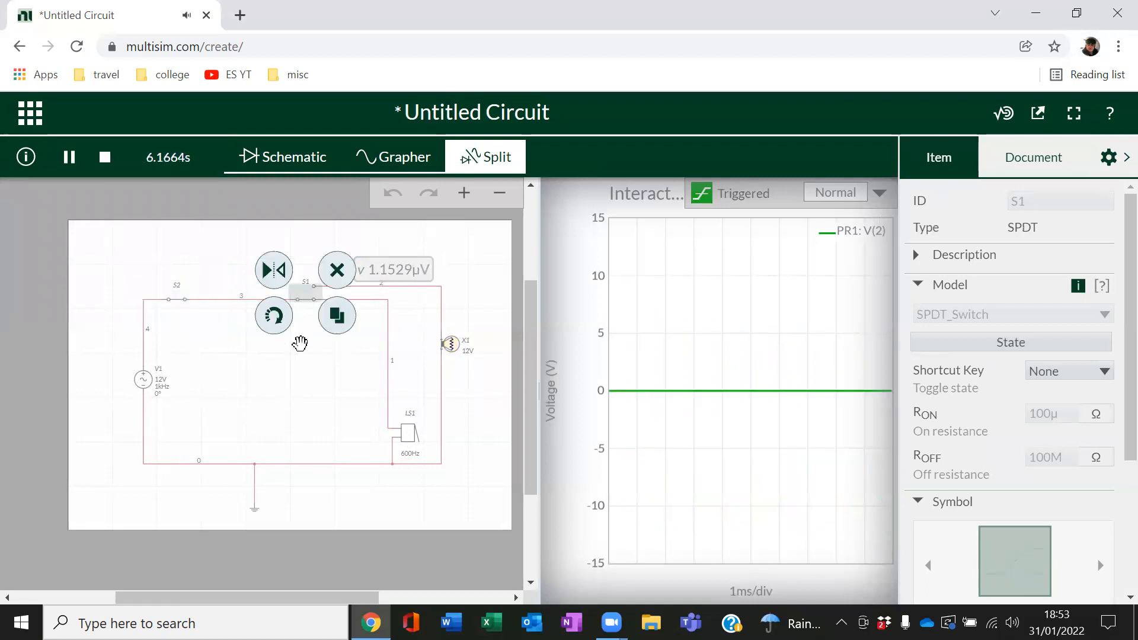
pyautogui.click(304, 298)
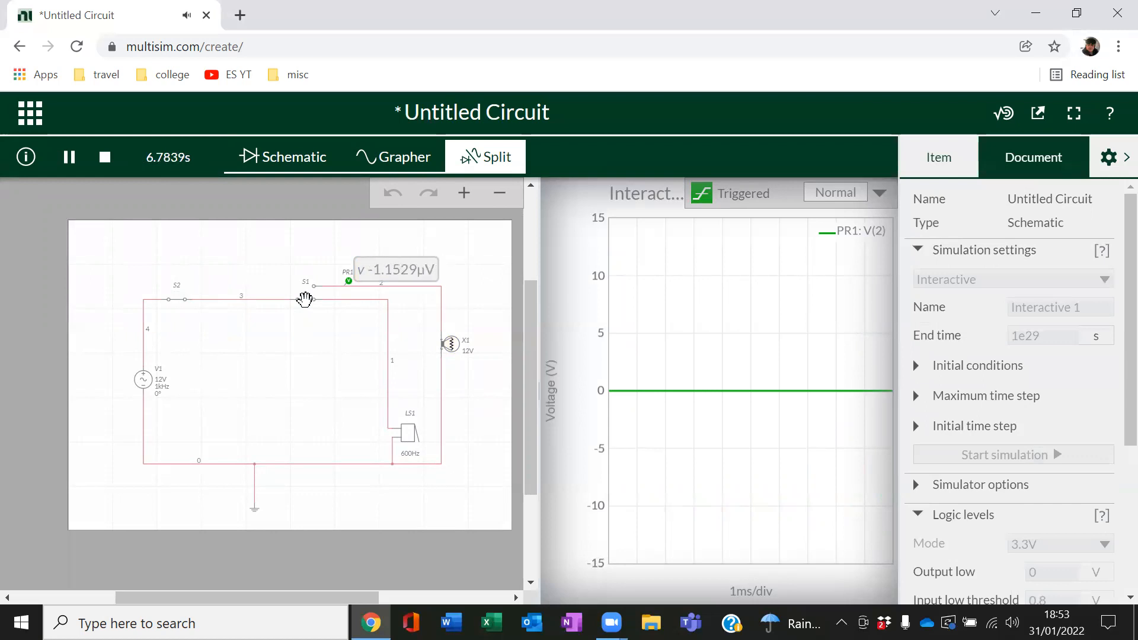
pyautogui.click(306, 299)
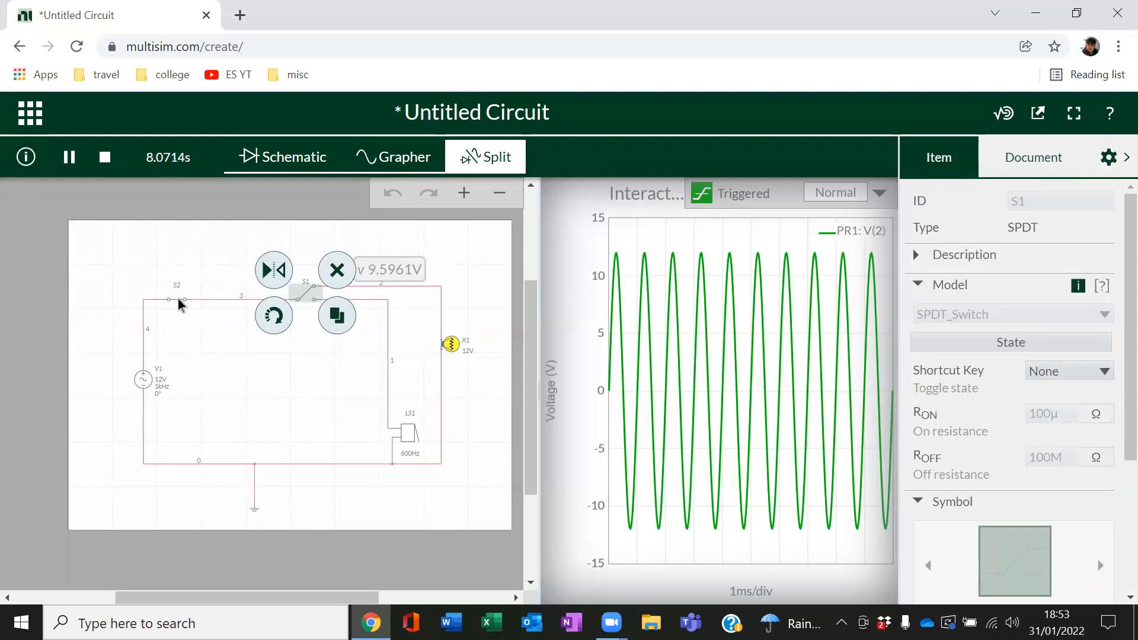
pyautogui.click(180, 302)
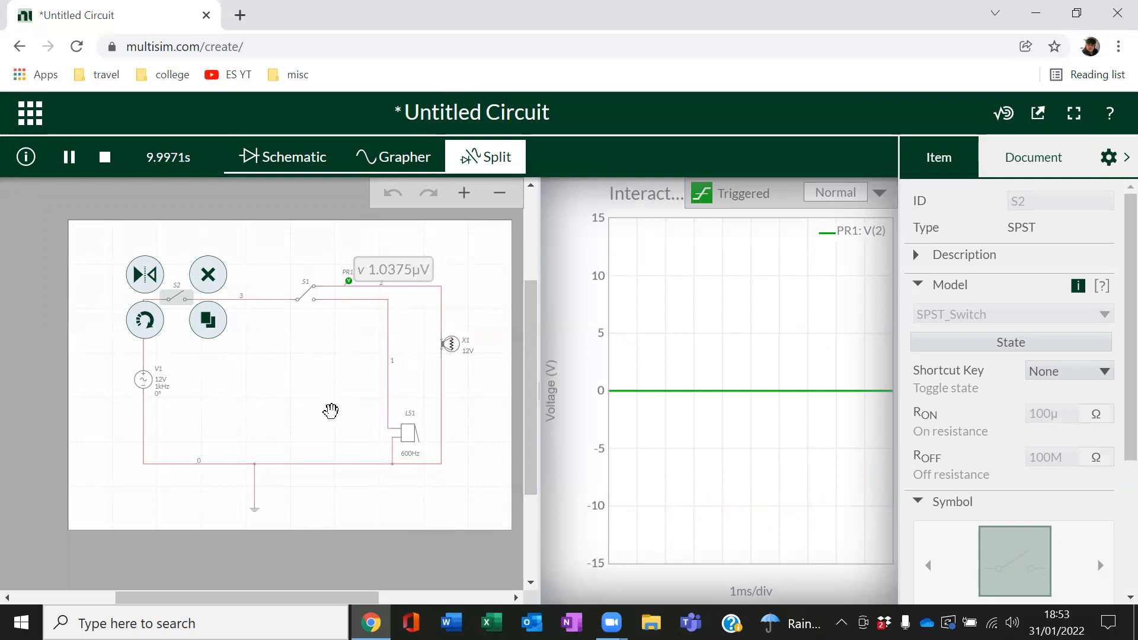
# - Hide the item properties to widen the workspace and close the SPST switch to power the lamp
pyautogui.click(1110, 166)
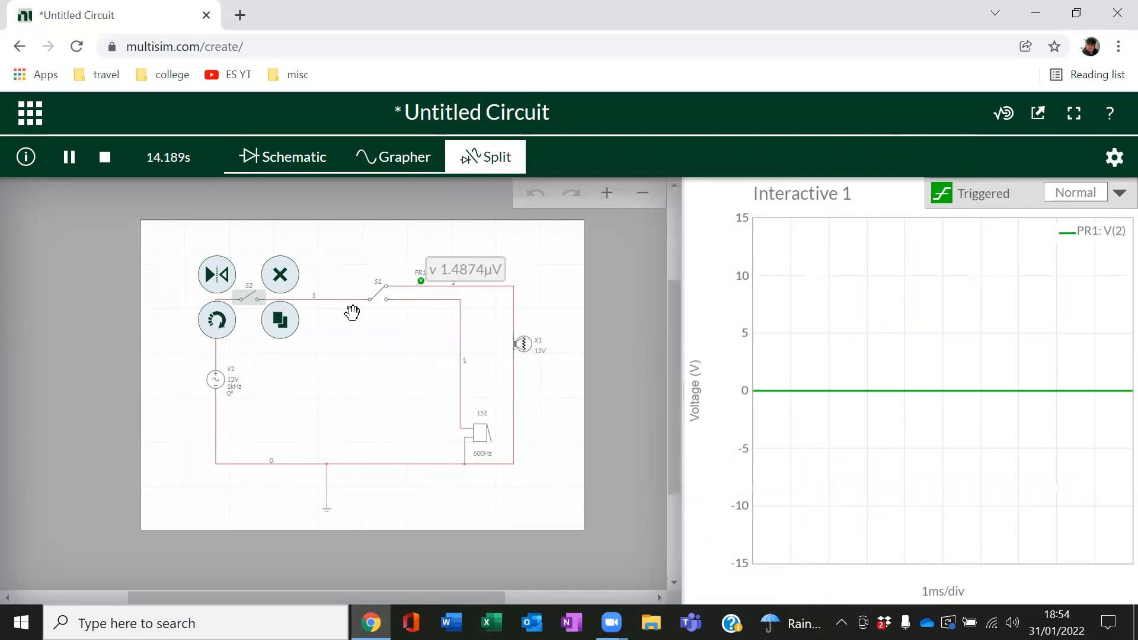
pyautogui.click(247, 294)
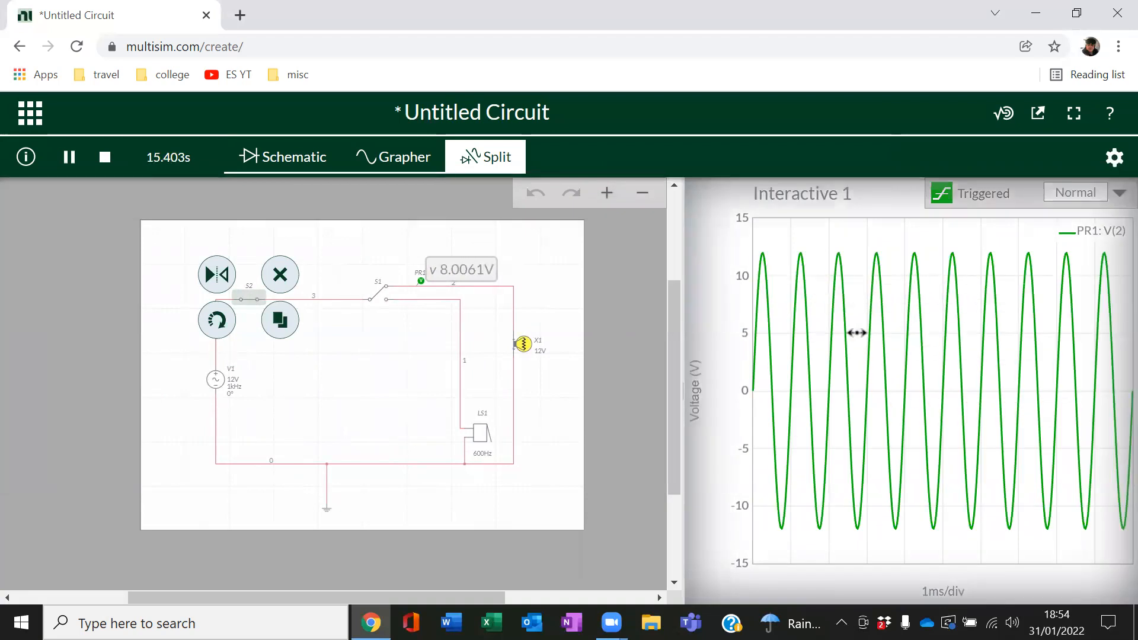
# - Show only the graph and examine the waveform at different time scales, including 5 ms/div, ending at 1 ms/div
pyautogui.click(399, 166)
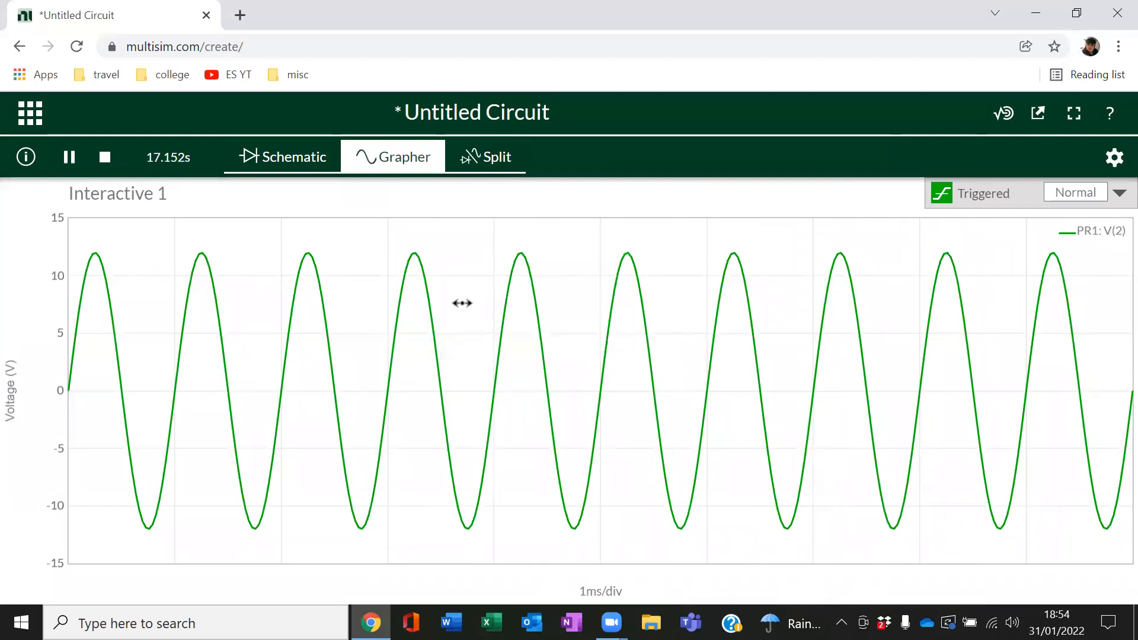
pyautogui.scroll(-2, 462, 303)
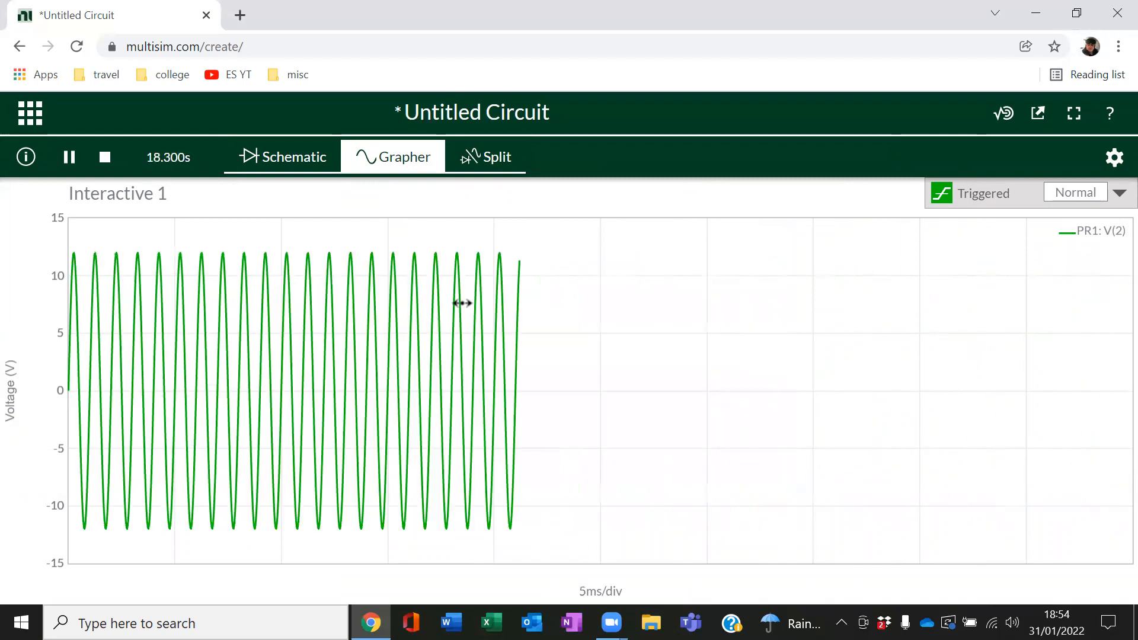
pyautogui.scroll(2, 462, 303)
pyautogui.scroll(3, 462, 303)
pyautogui.scroll(-2, 461, 302)
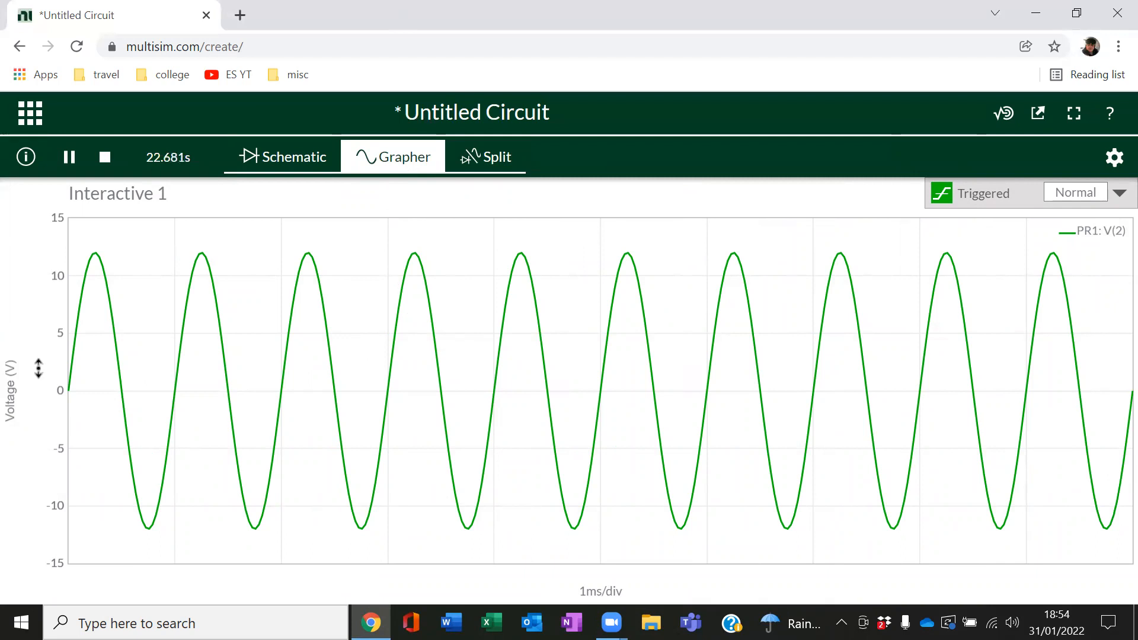
# - Examine the waveform at different voltage scales and shift the voltage axis until the full wave is roughly centred
pyautogui.scroll(-5, 38, 368)
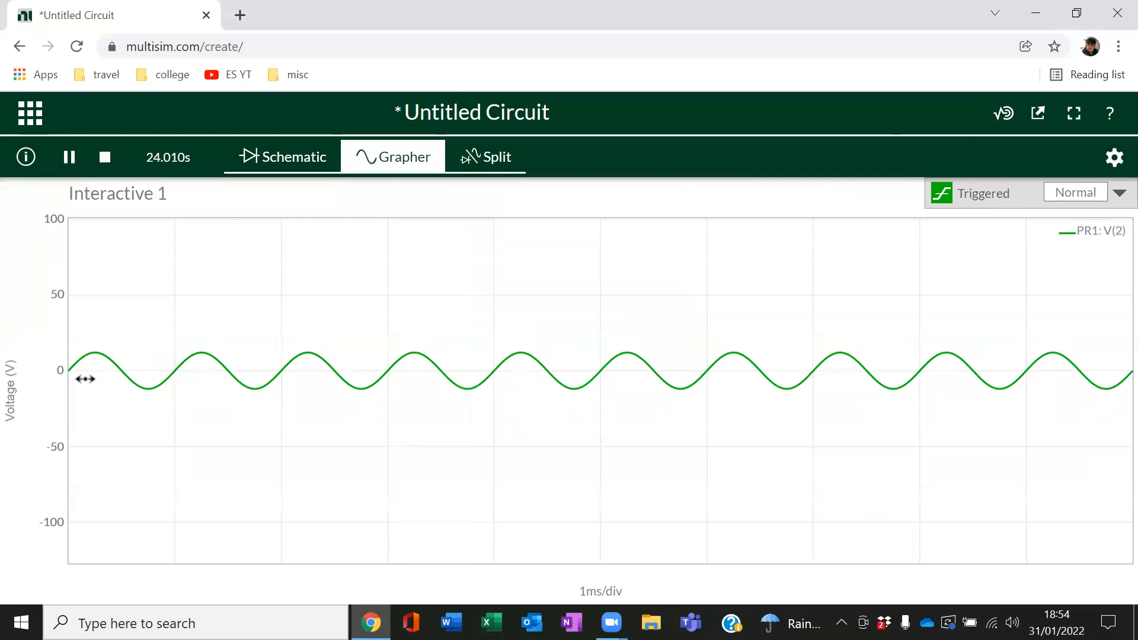
pyautogui.scroll(4, 38, 393)
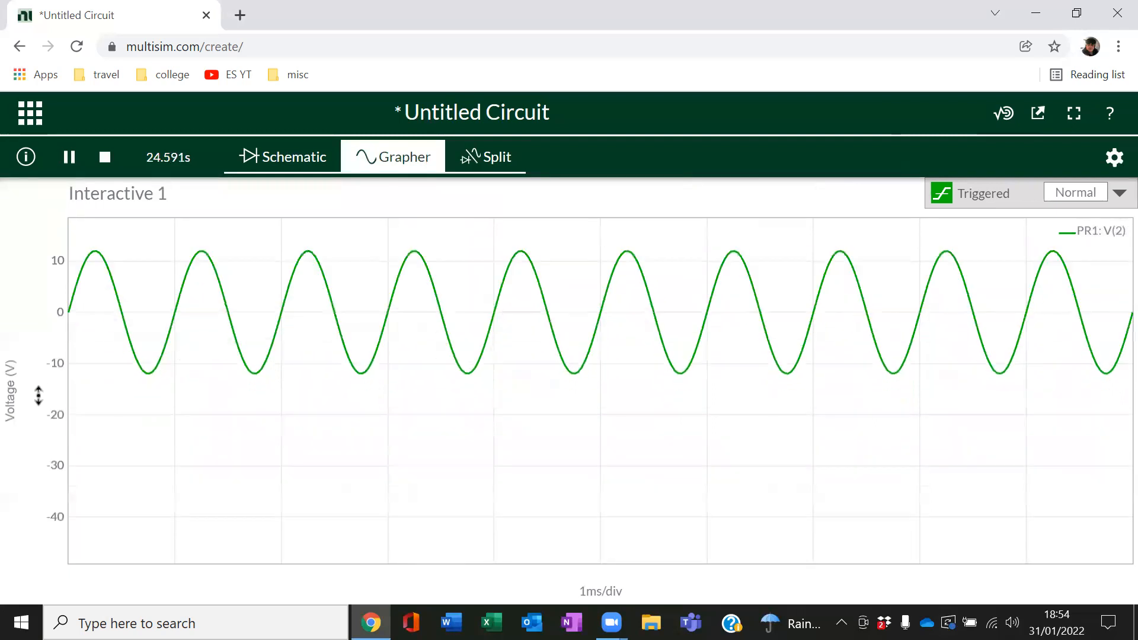
pyautogui.scroll(2, 38, 396)
pyautogui.scroll(1, 36, 417)
pyautogui.moveTo(38, 345); pyautogui.dragTo(38, 409)
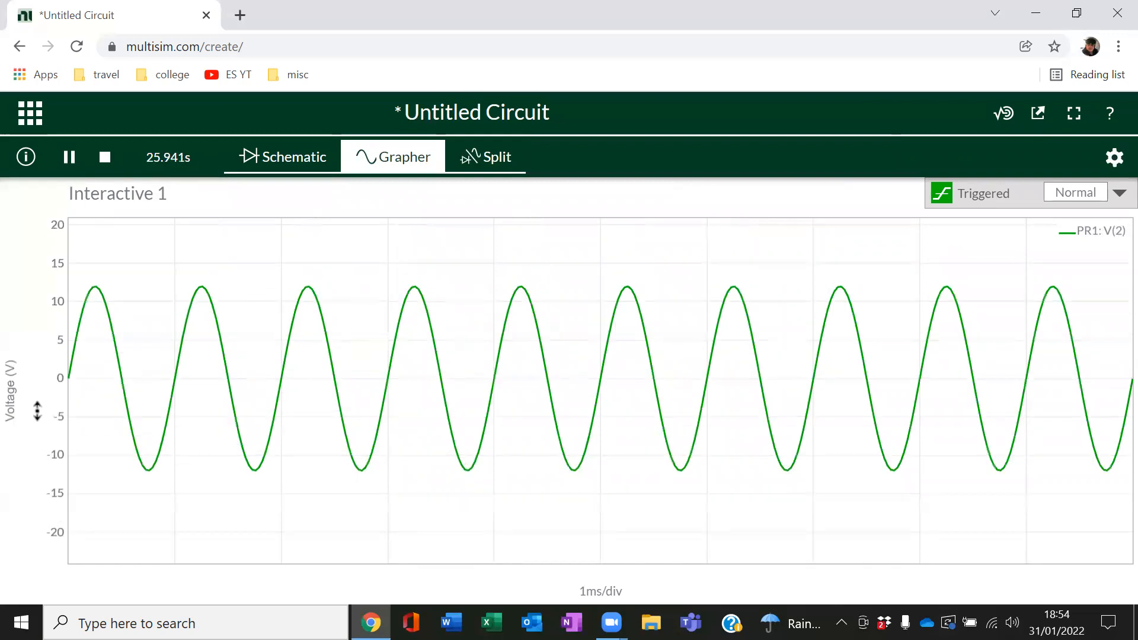
pyautogui.moveTo(42, 337); pyautogui.dragTo(33, 375)
pyautogui.scroll(1, 34, 385)
pyautogui.scroll(-2, 33, 386)
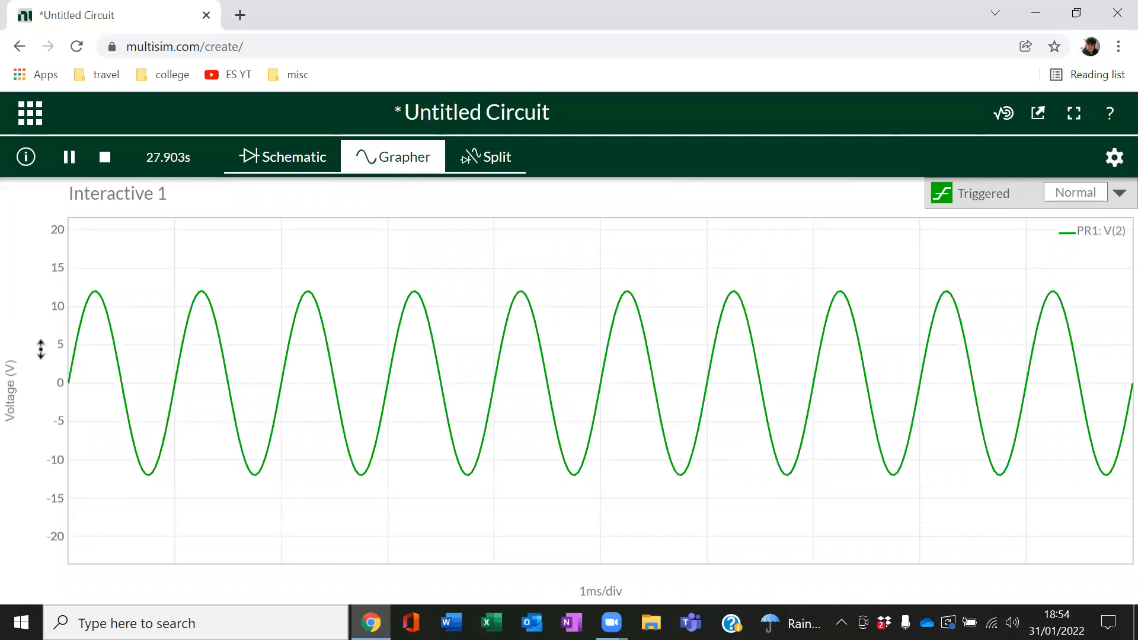
pyautogui.scroll(2, 41, 348)
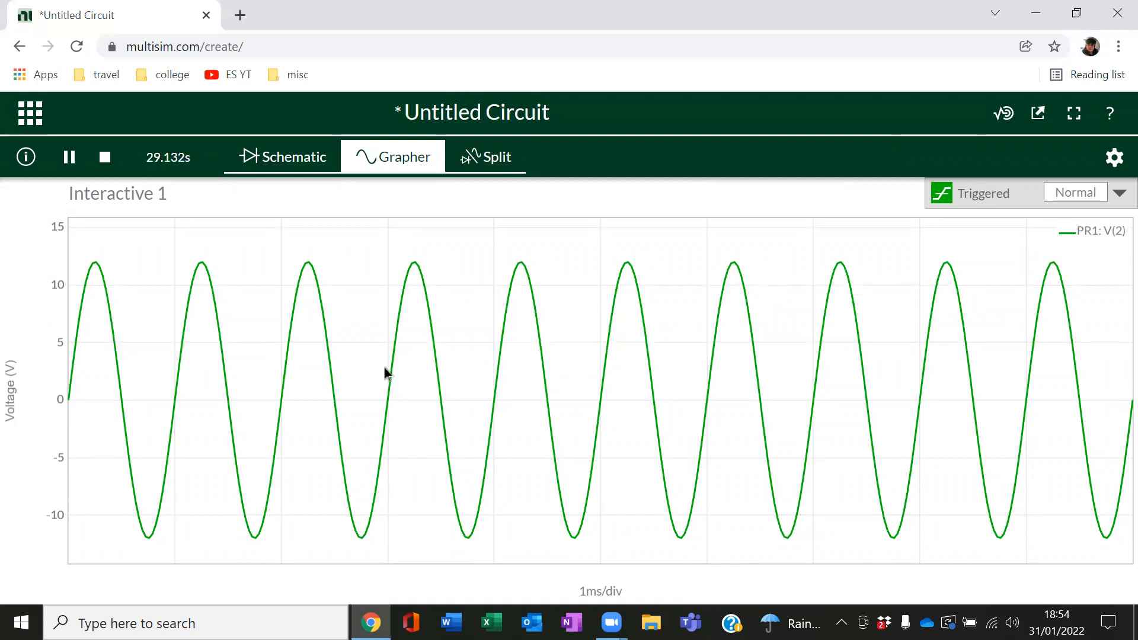
pyautogui.moveTo(33, 371); pyautogui.dragTo(34, 331)
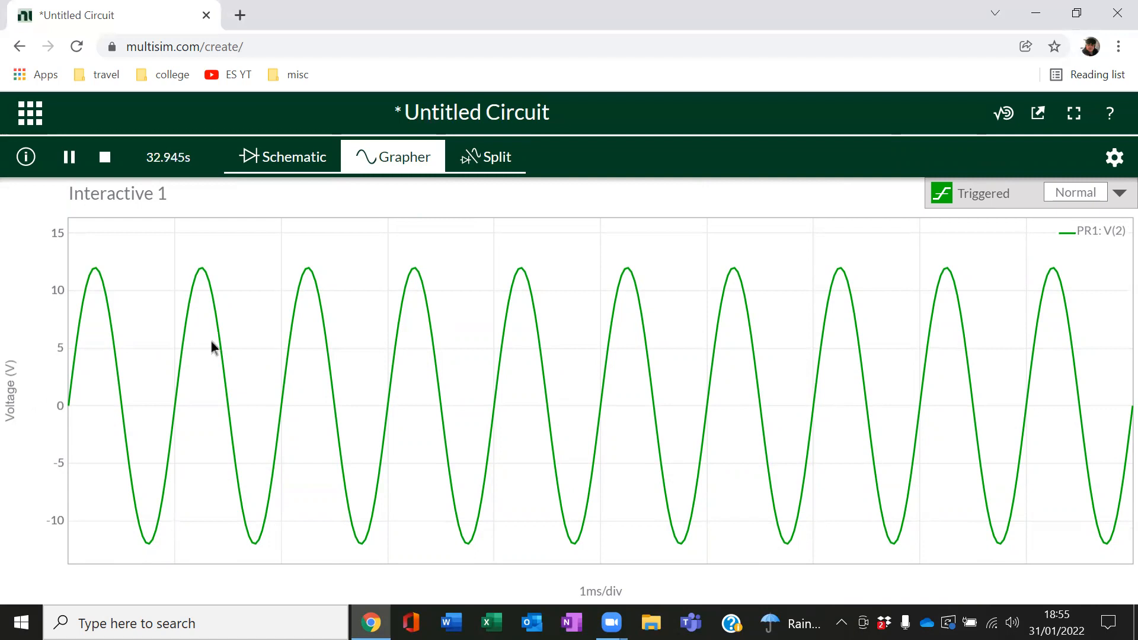
# - Show the schematic and graph side by side and expand the voltage axis to beyond ±20 V
pyautogui.click(495, 168)
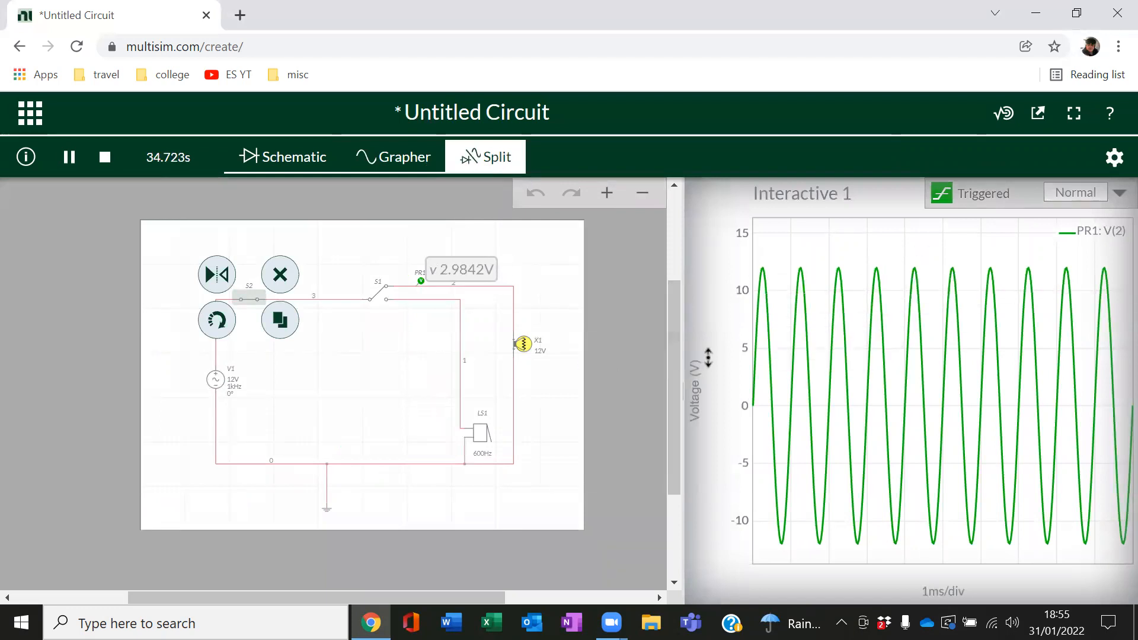
pyautogui.scroll(-2, 714, 360)
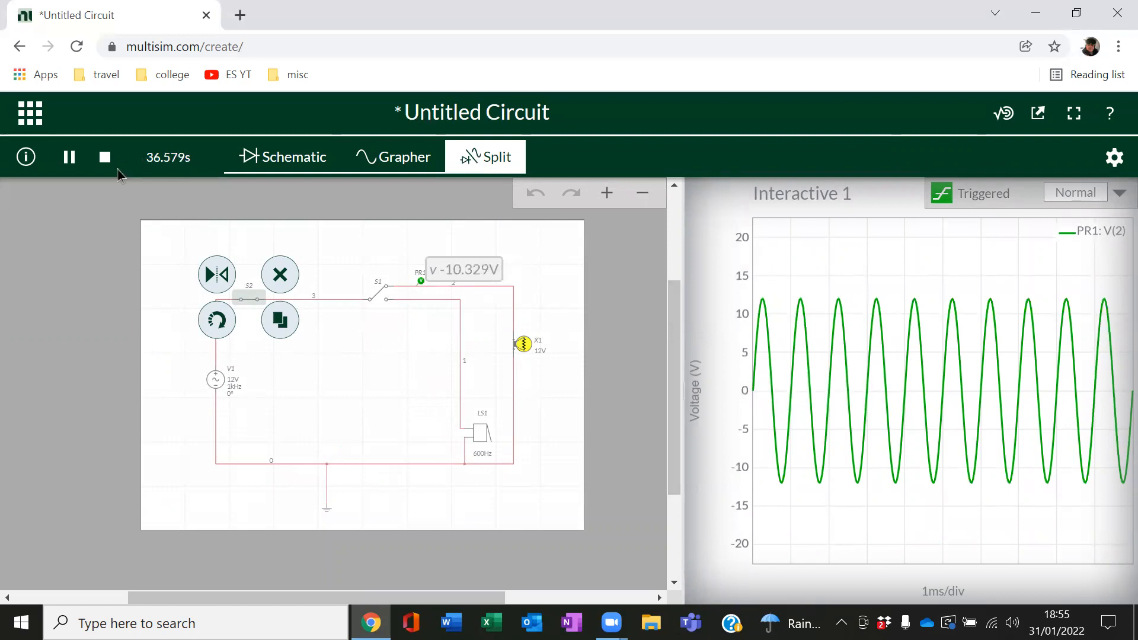
# - Stop the simulation and capture a rectangular screenshot covering the schematic and the graph
pyautogui.click(105, 158)
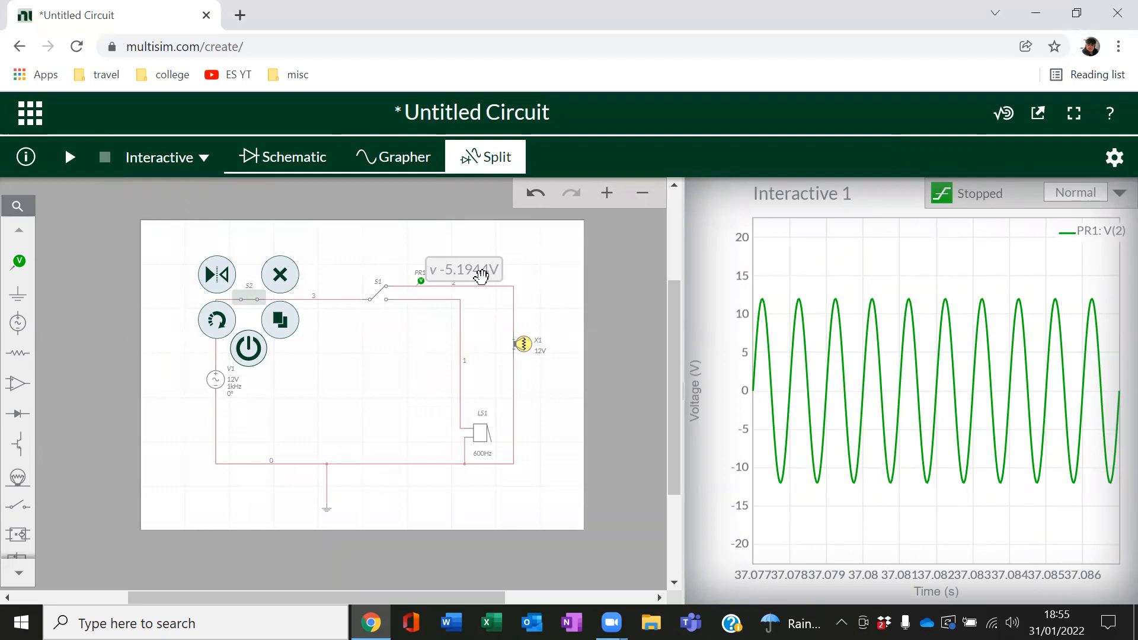
pyautogui.press('super+shift+s')
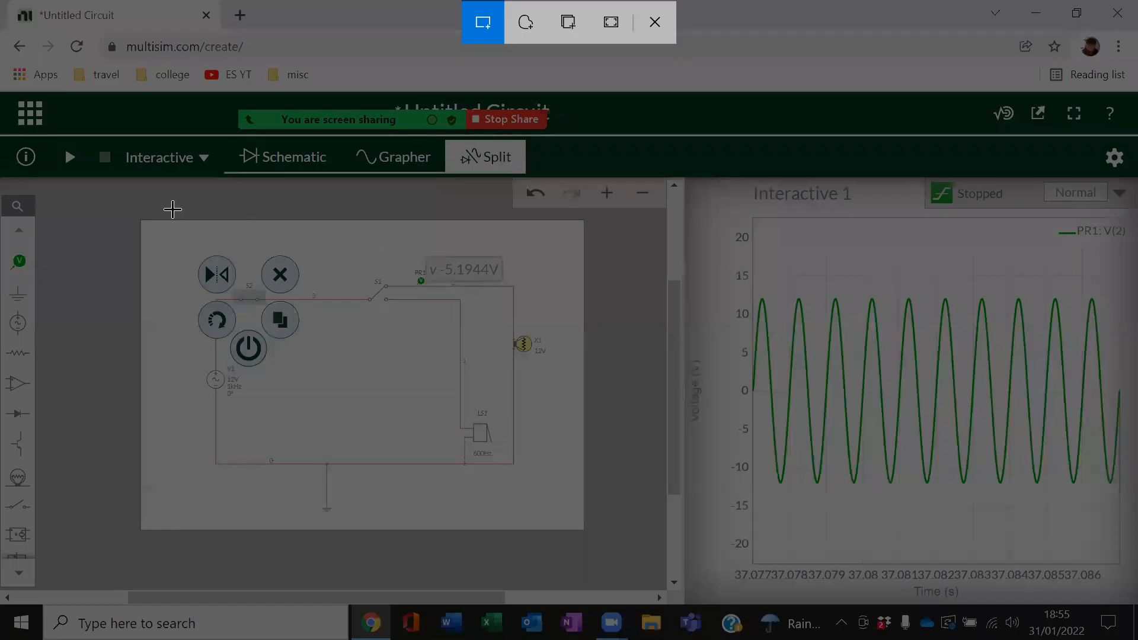
pyautogui.moveTo(128, 196); pyautogui.dragTo(1123, 543)
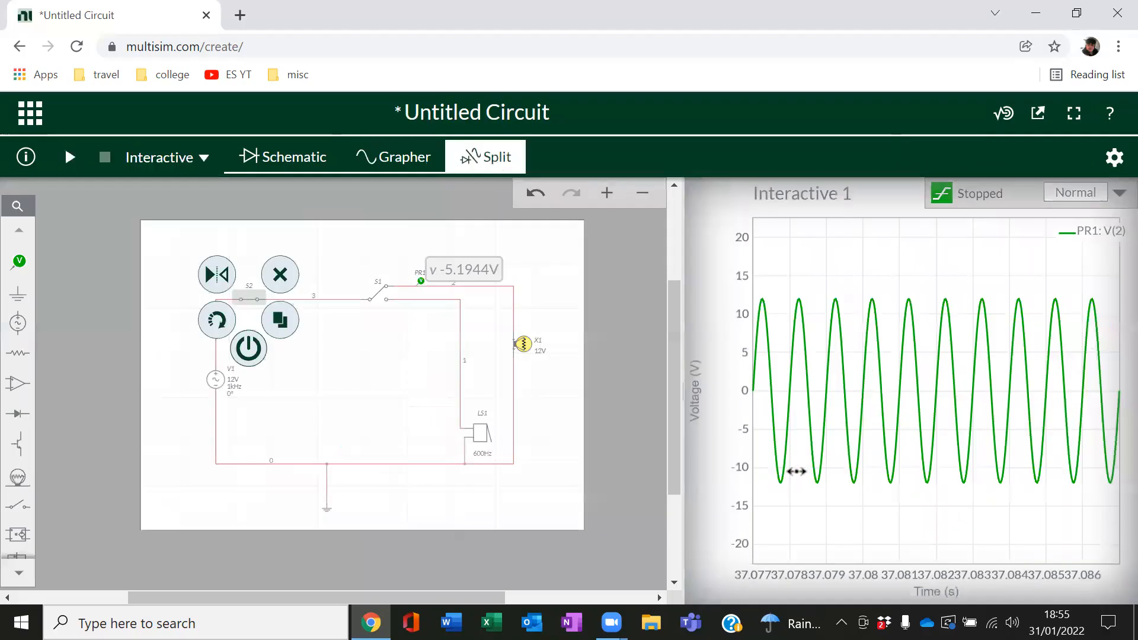
# - Launch Word with the winword command and create a blank document
pyautogui.press('super+r')
pyautogui.write('w')
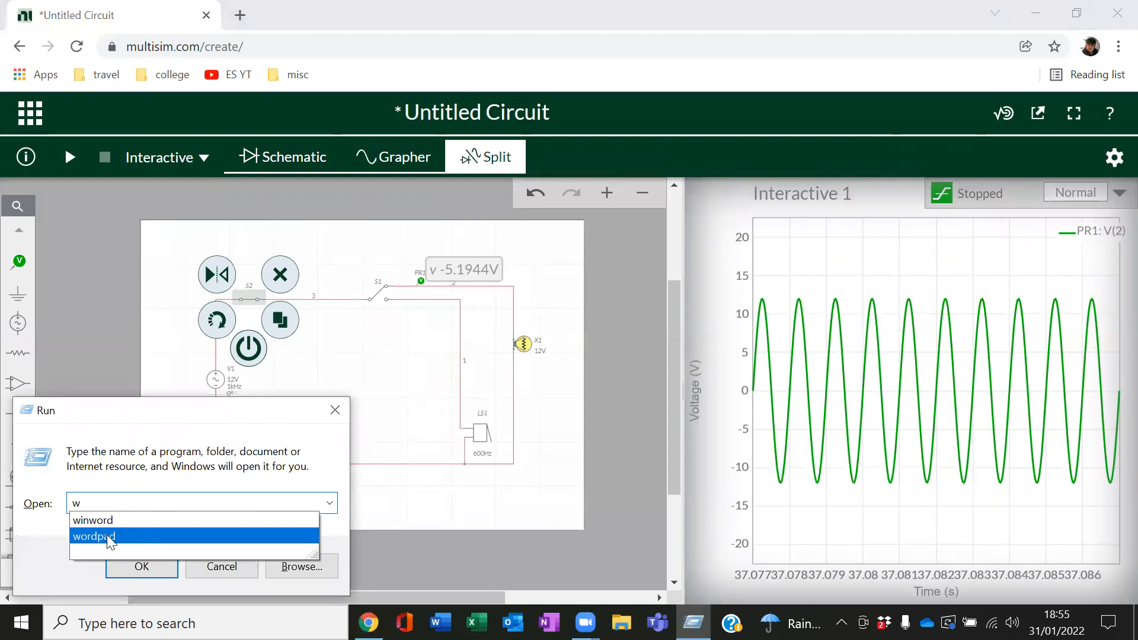
pyautogui.click(113, 521)
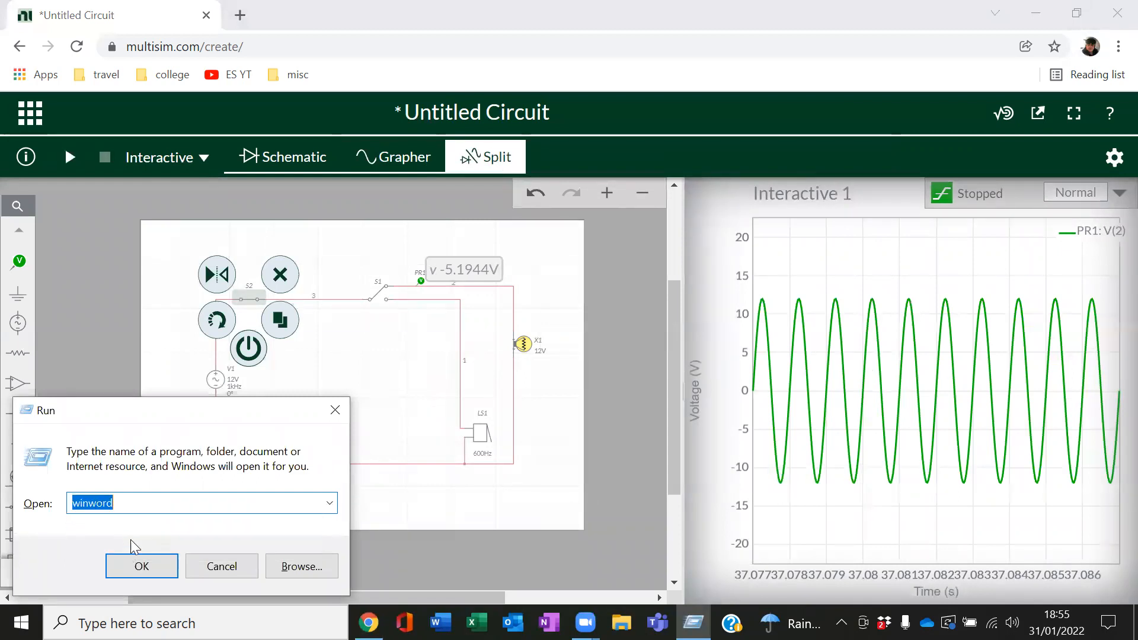
pyautogui.click(160, 564)
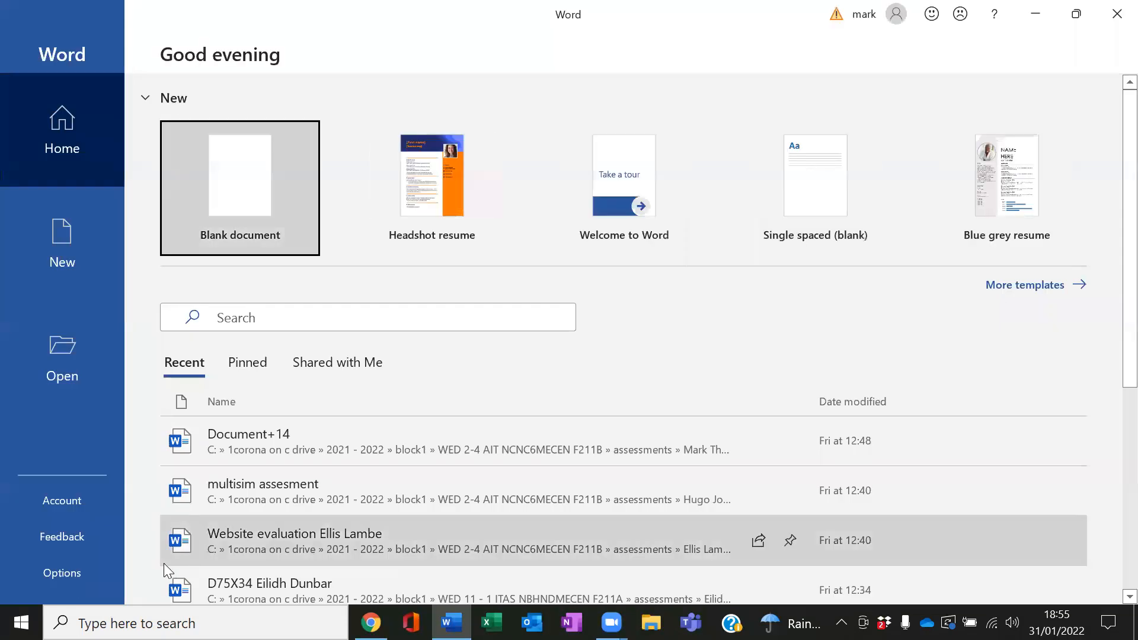
pyautogui.click(227, 203)
pyautogui.click(261, 295)
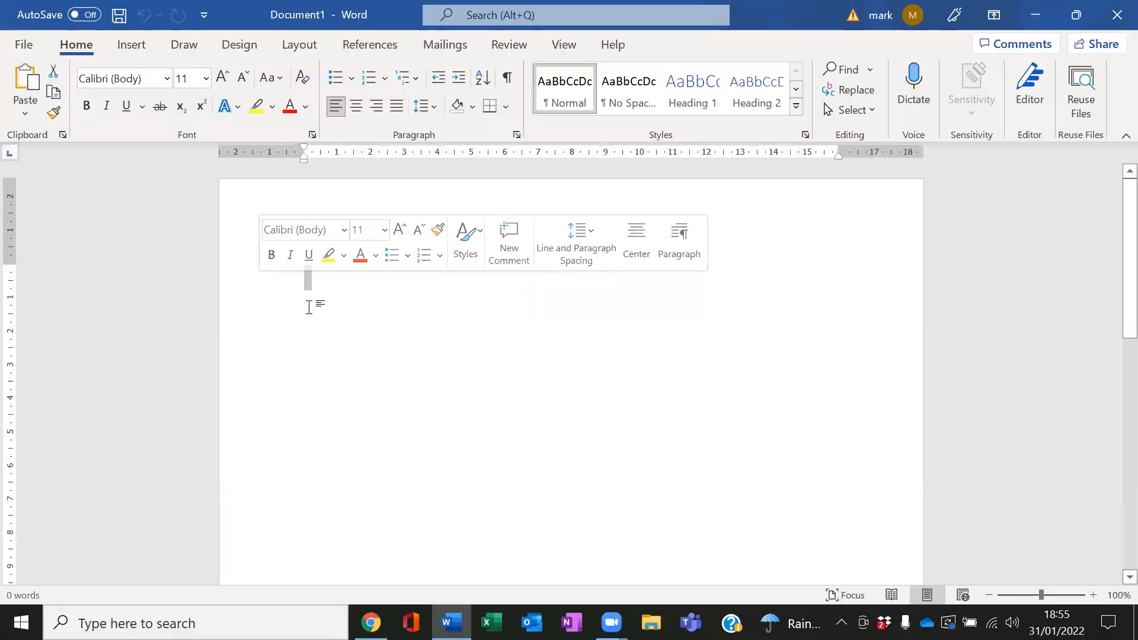
# - Paste the captured screenshot of the circuit and graph into the blank document
pyautogui.rightClick(324, 274)
pyautogui.click(366, 368)
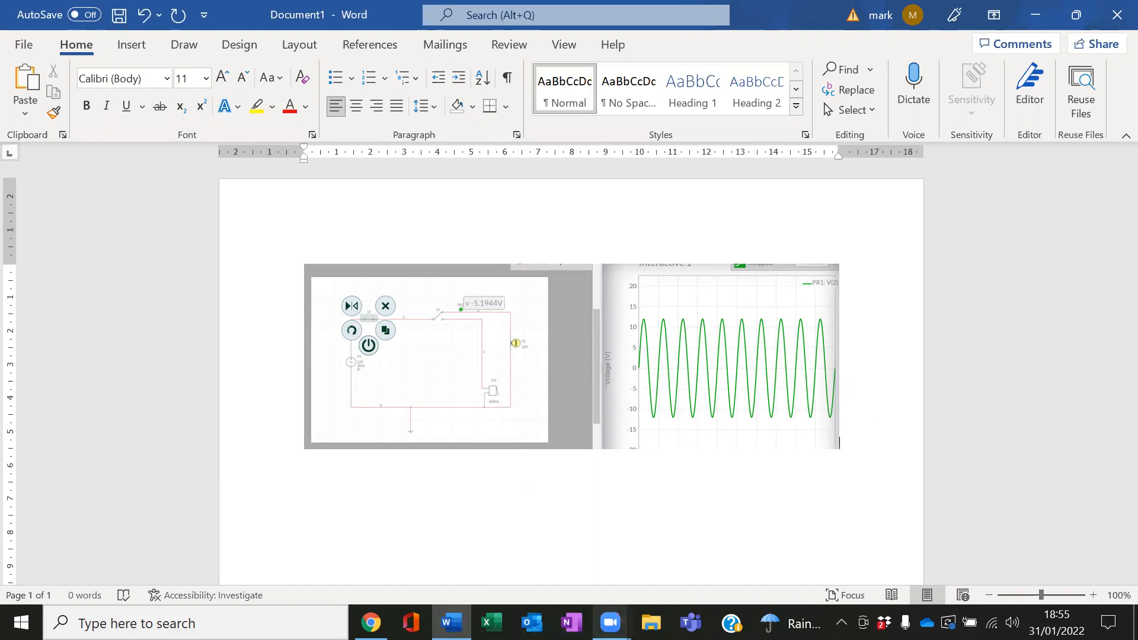
pyautogui.moveTo(610, 622)
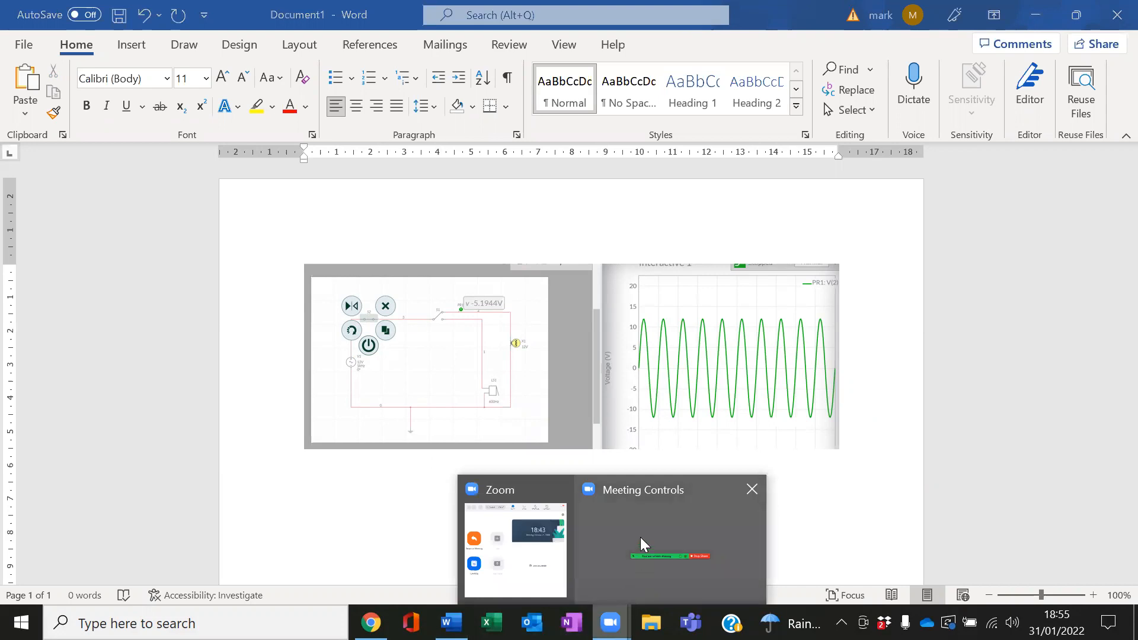